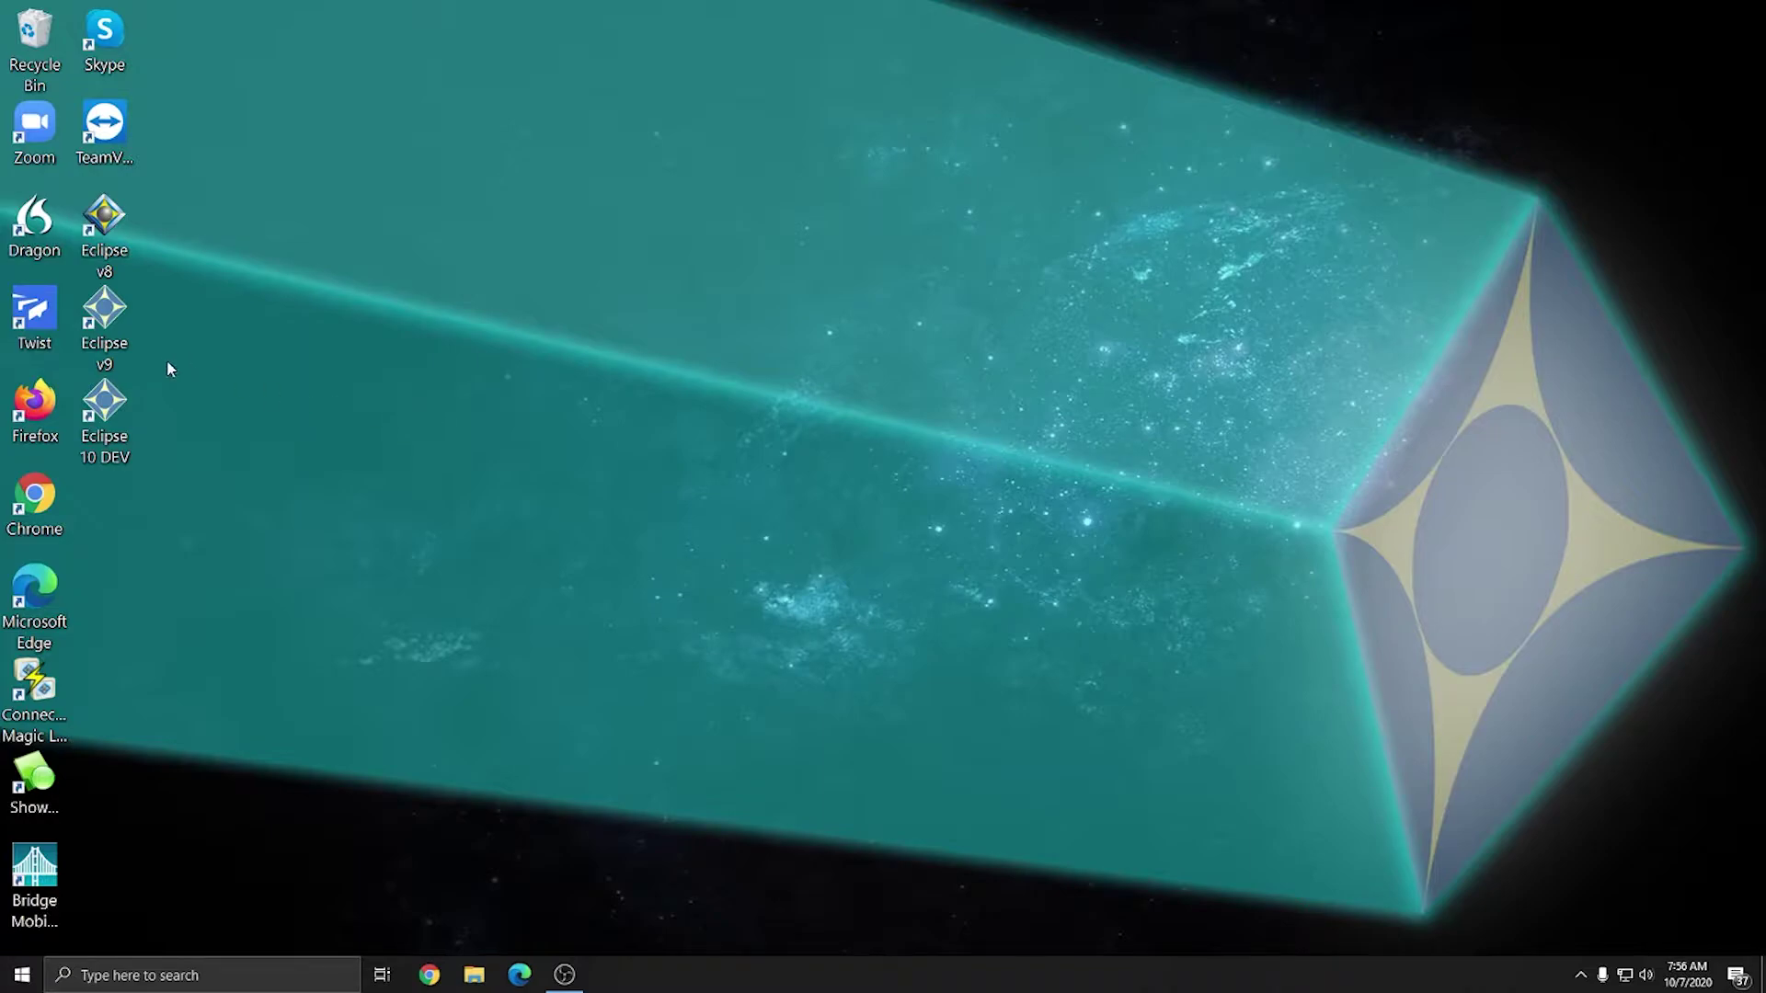
Step: Launch Eclipse v9 with the preselected Vox user and open the voice utility for managing user profiles
double_click(112, 342)
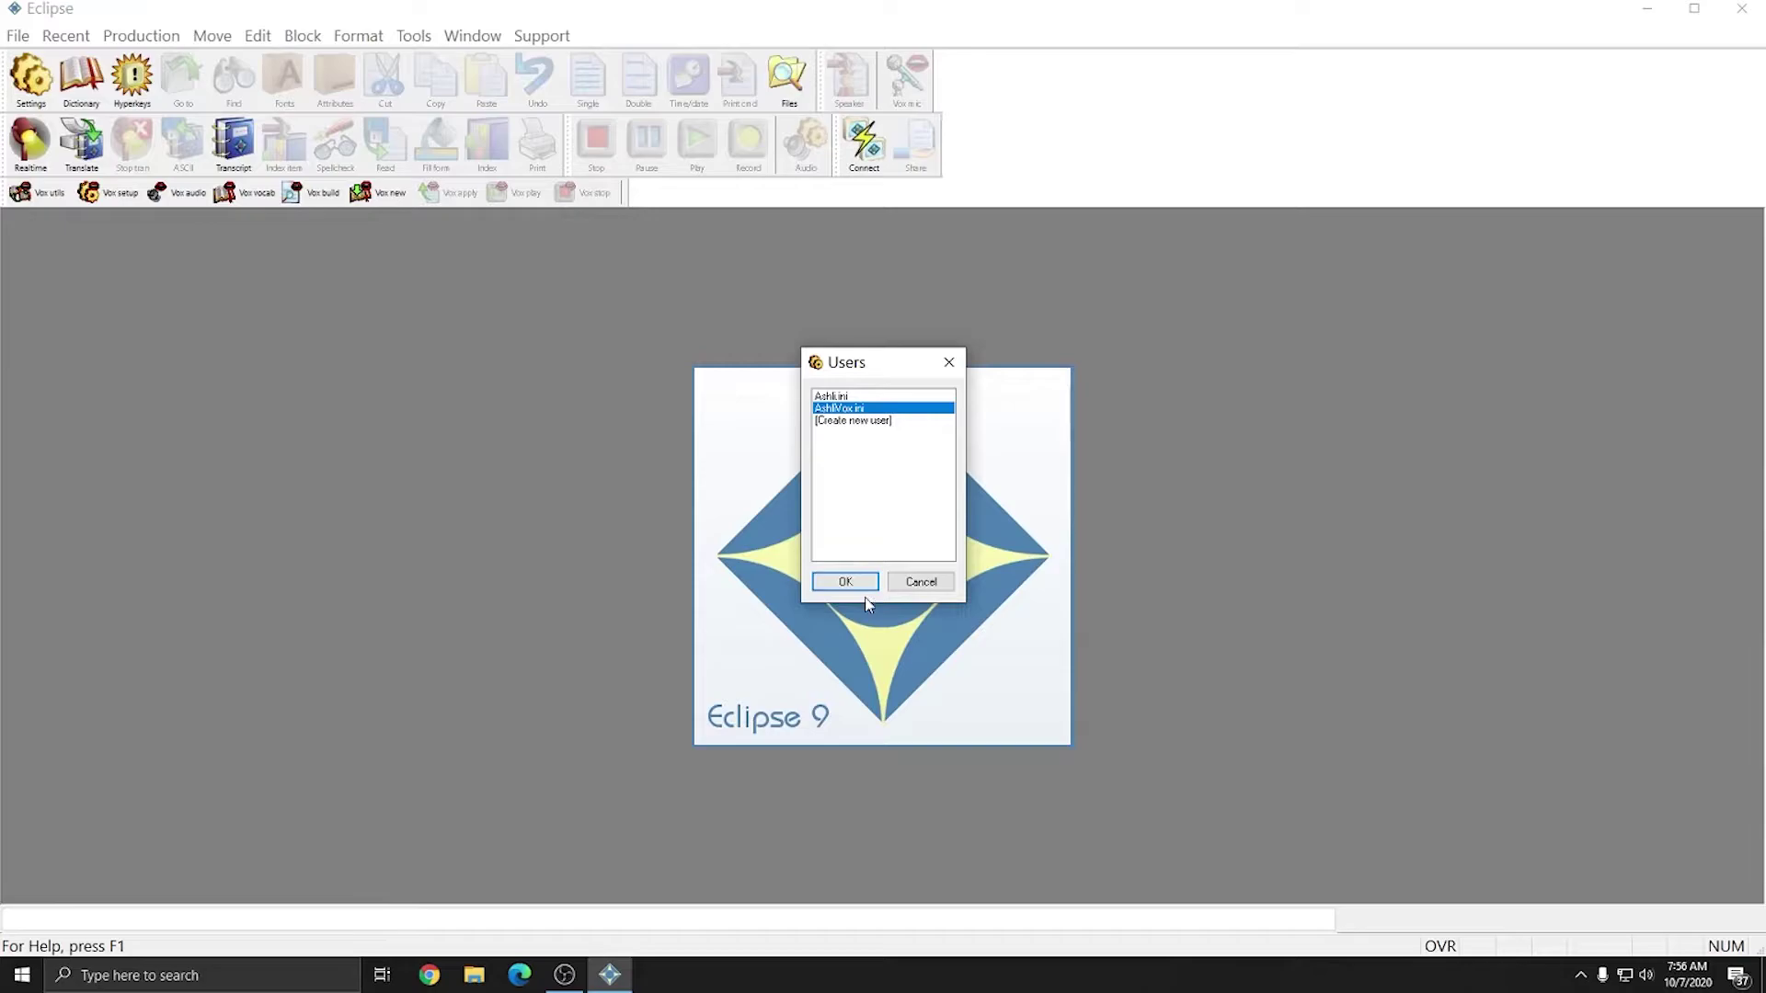
left_click(846, 583)
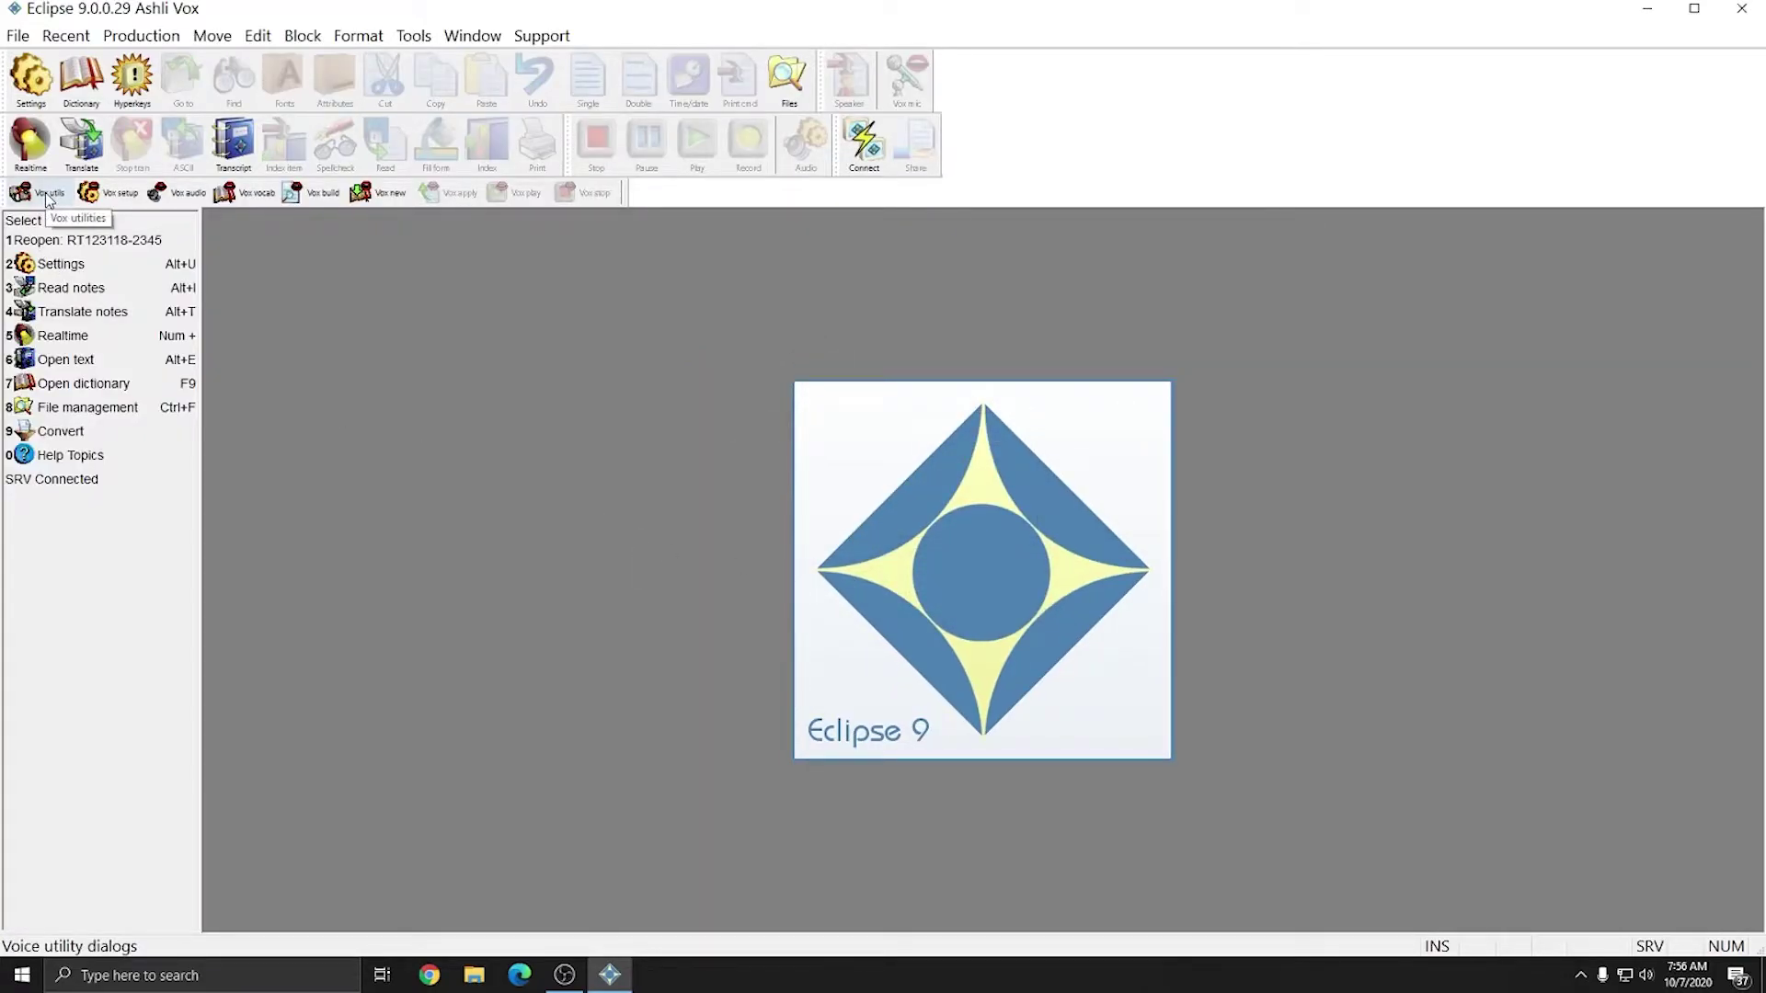
left_click(412, 37)
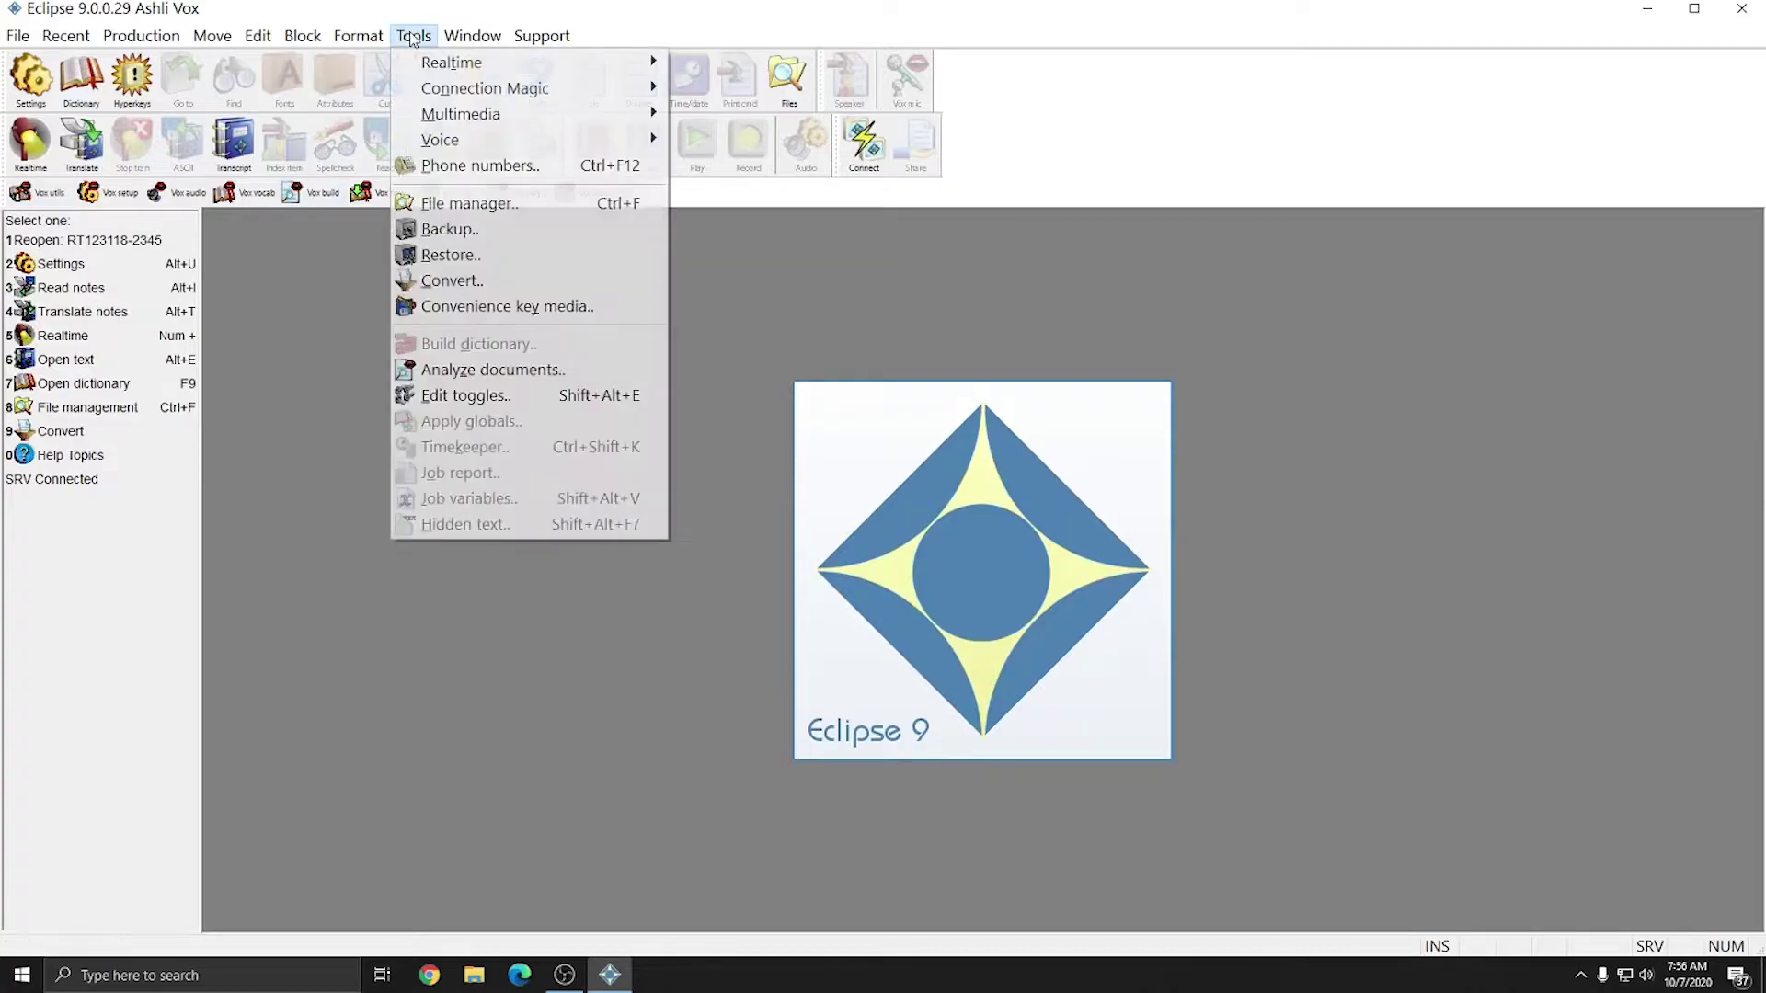
mouse_move(598, 140)
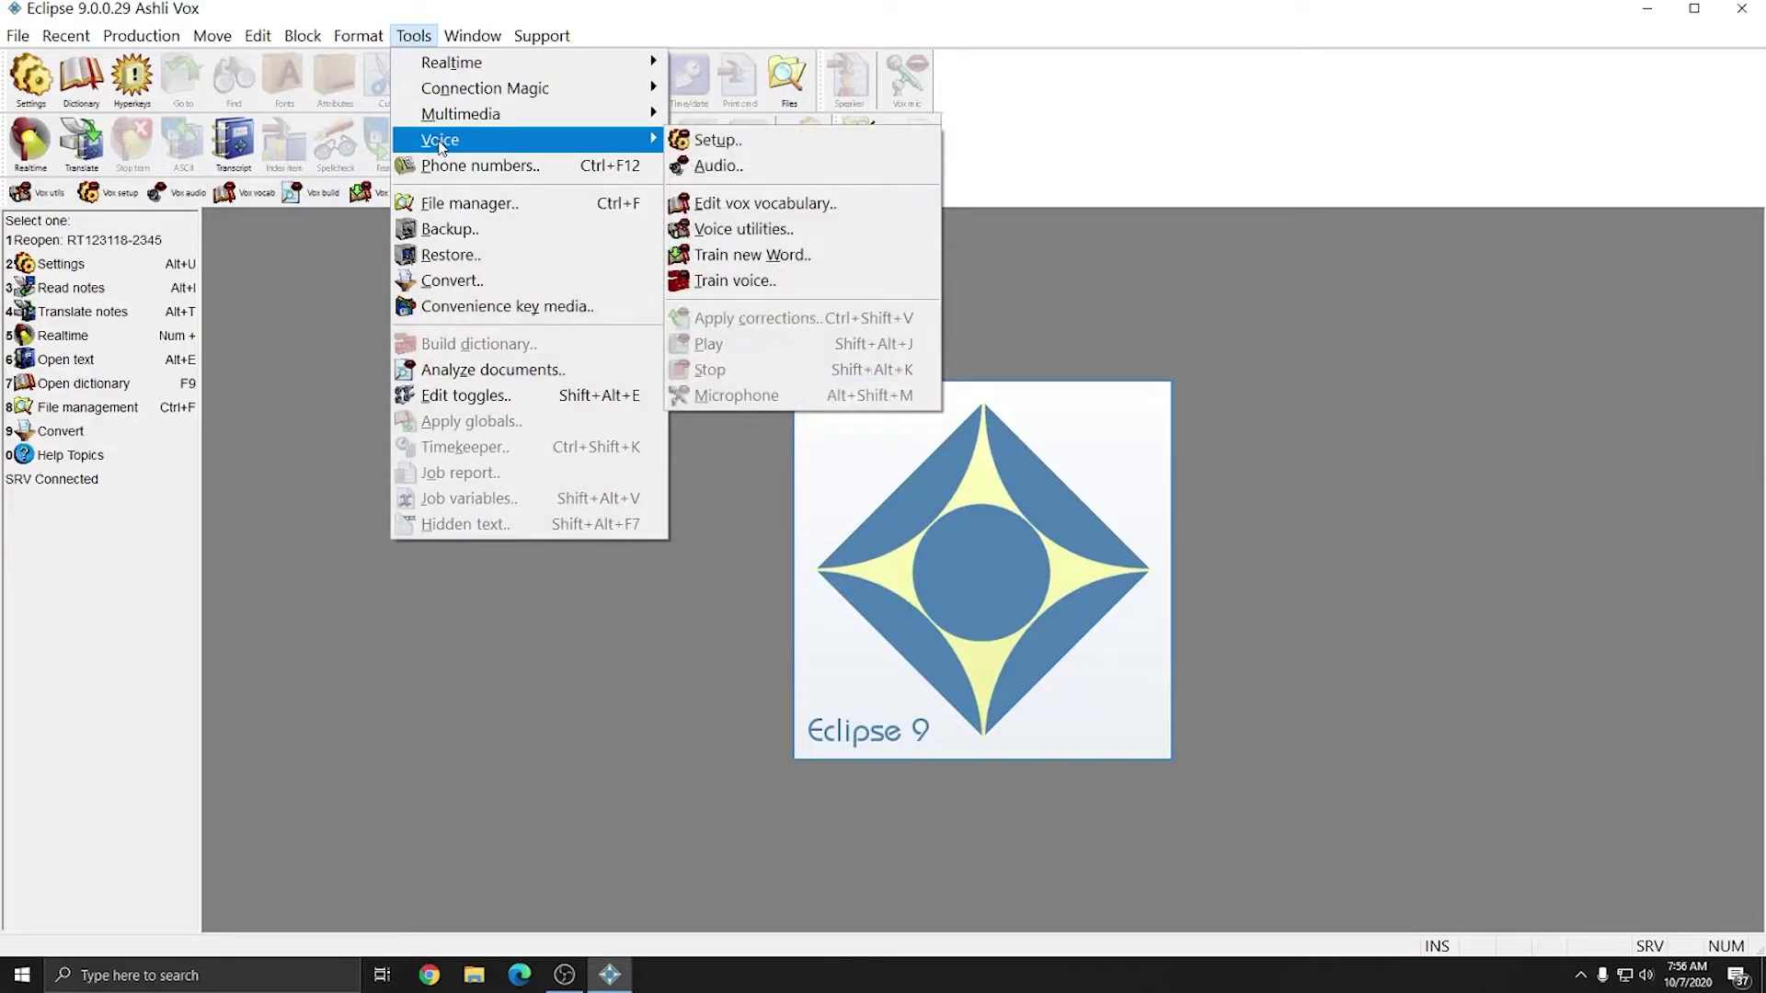
left_click(719, 234)
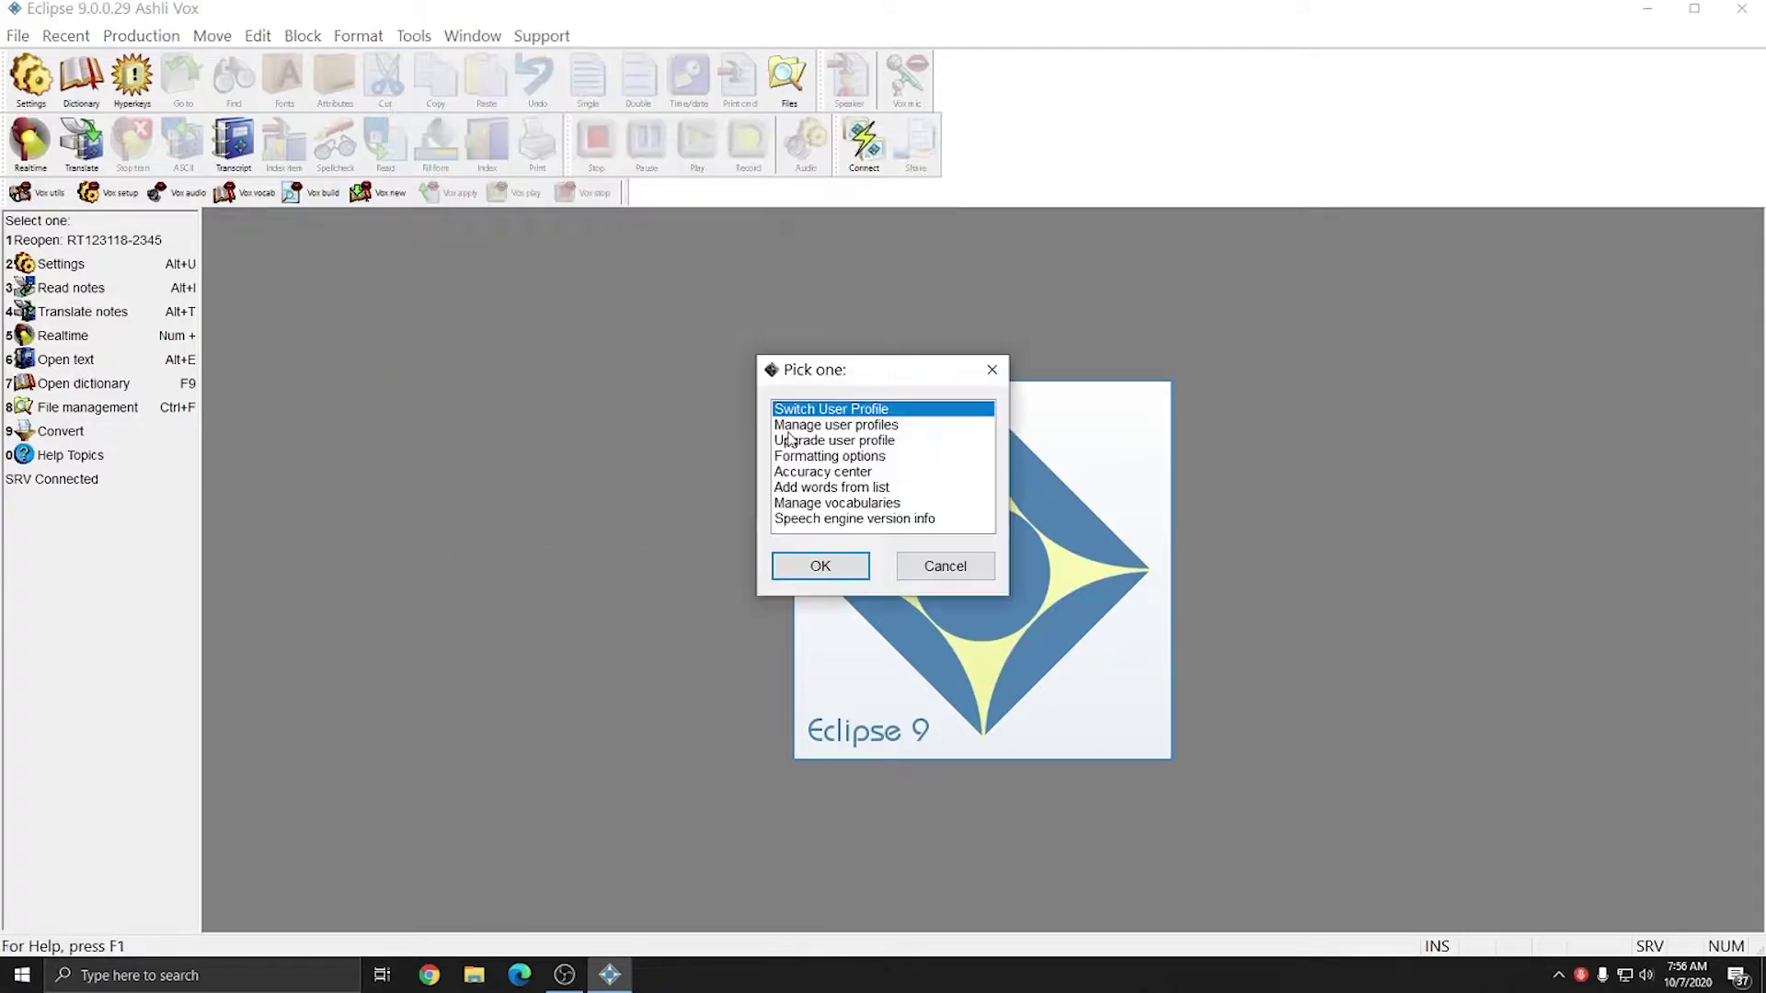
left_click(870, 426)
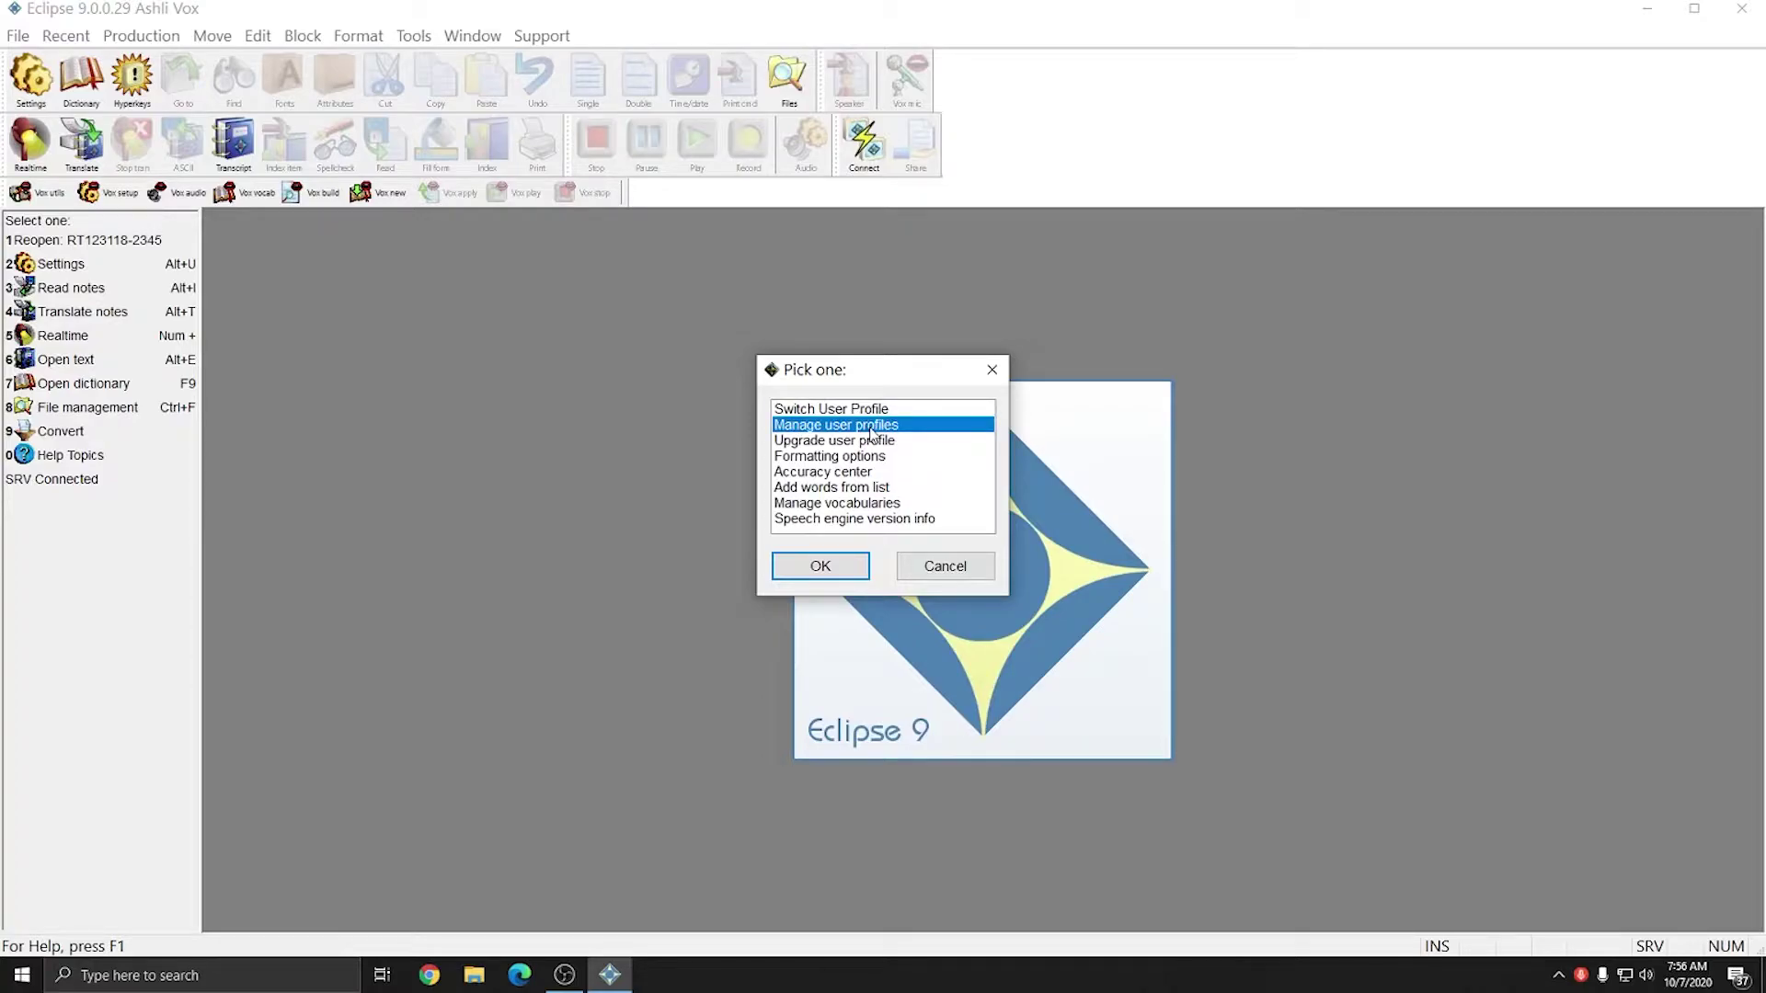
left_click(833, 563)
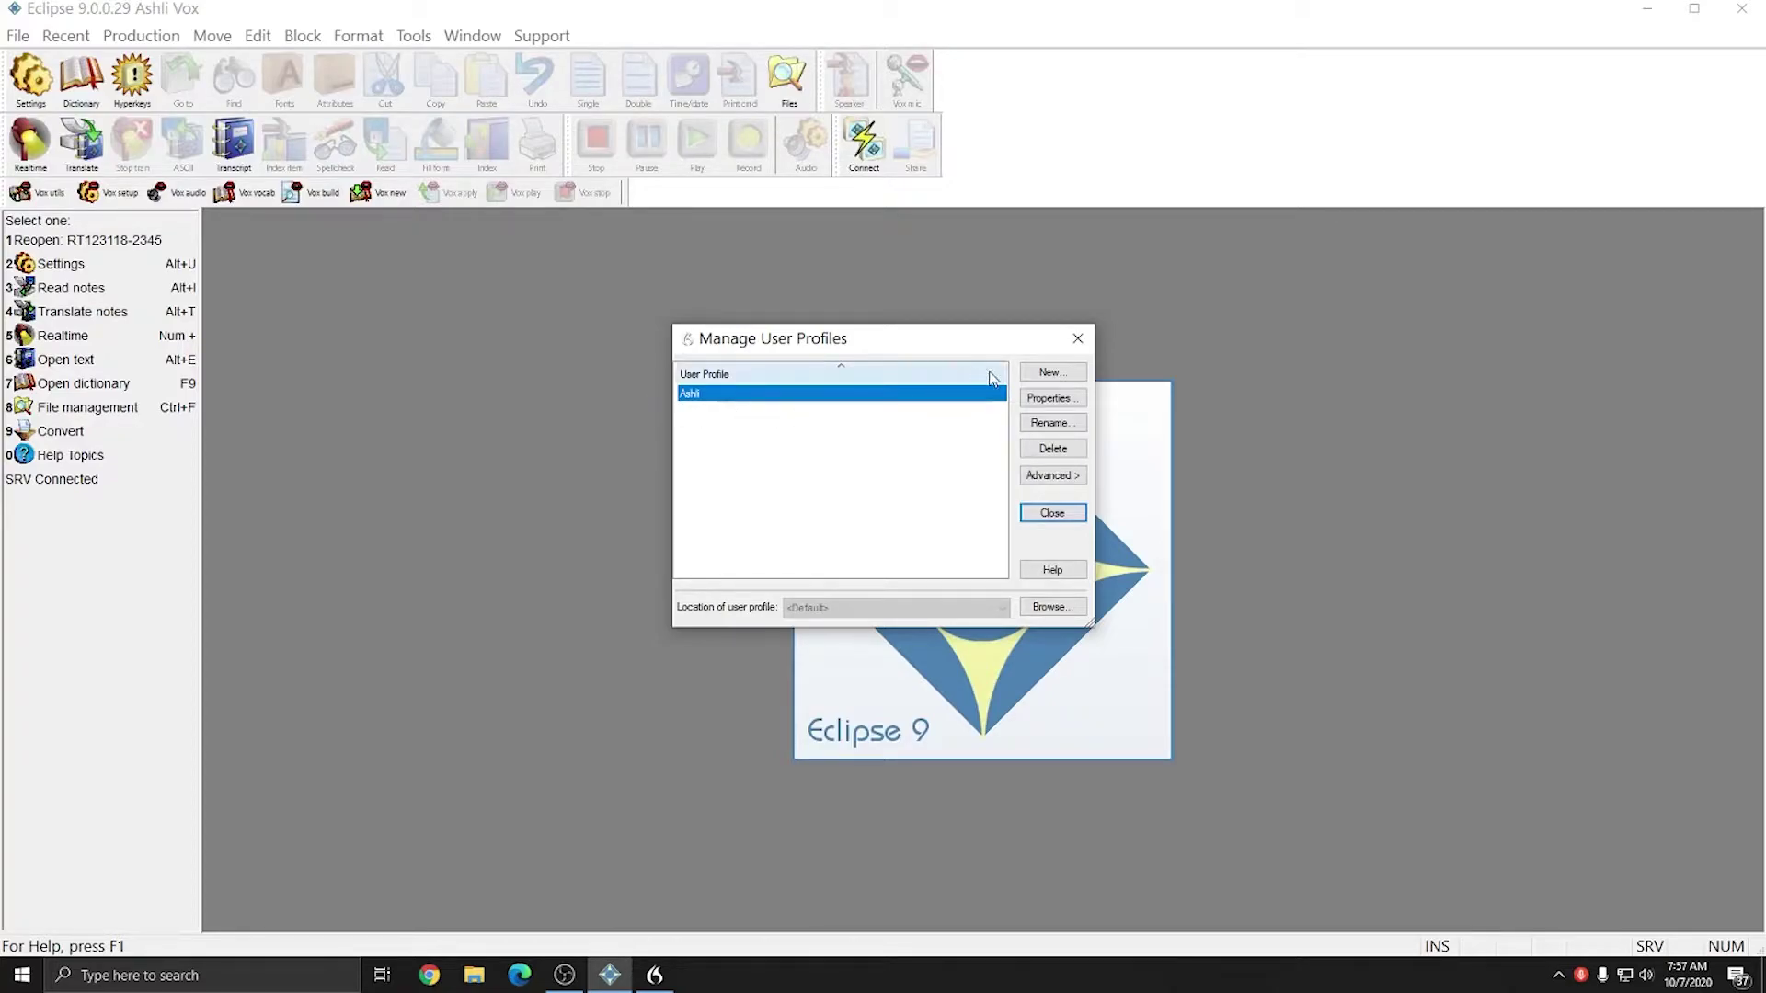
Step: Create a new Dragon user profile, enter its profile name, and accept the United States region with the Standard accent
left_click(1052, 373)
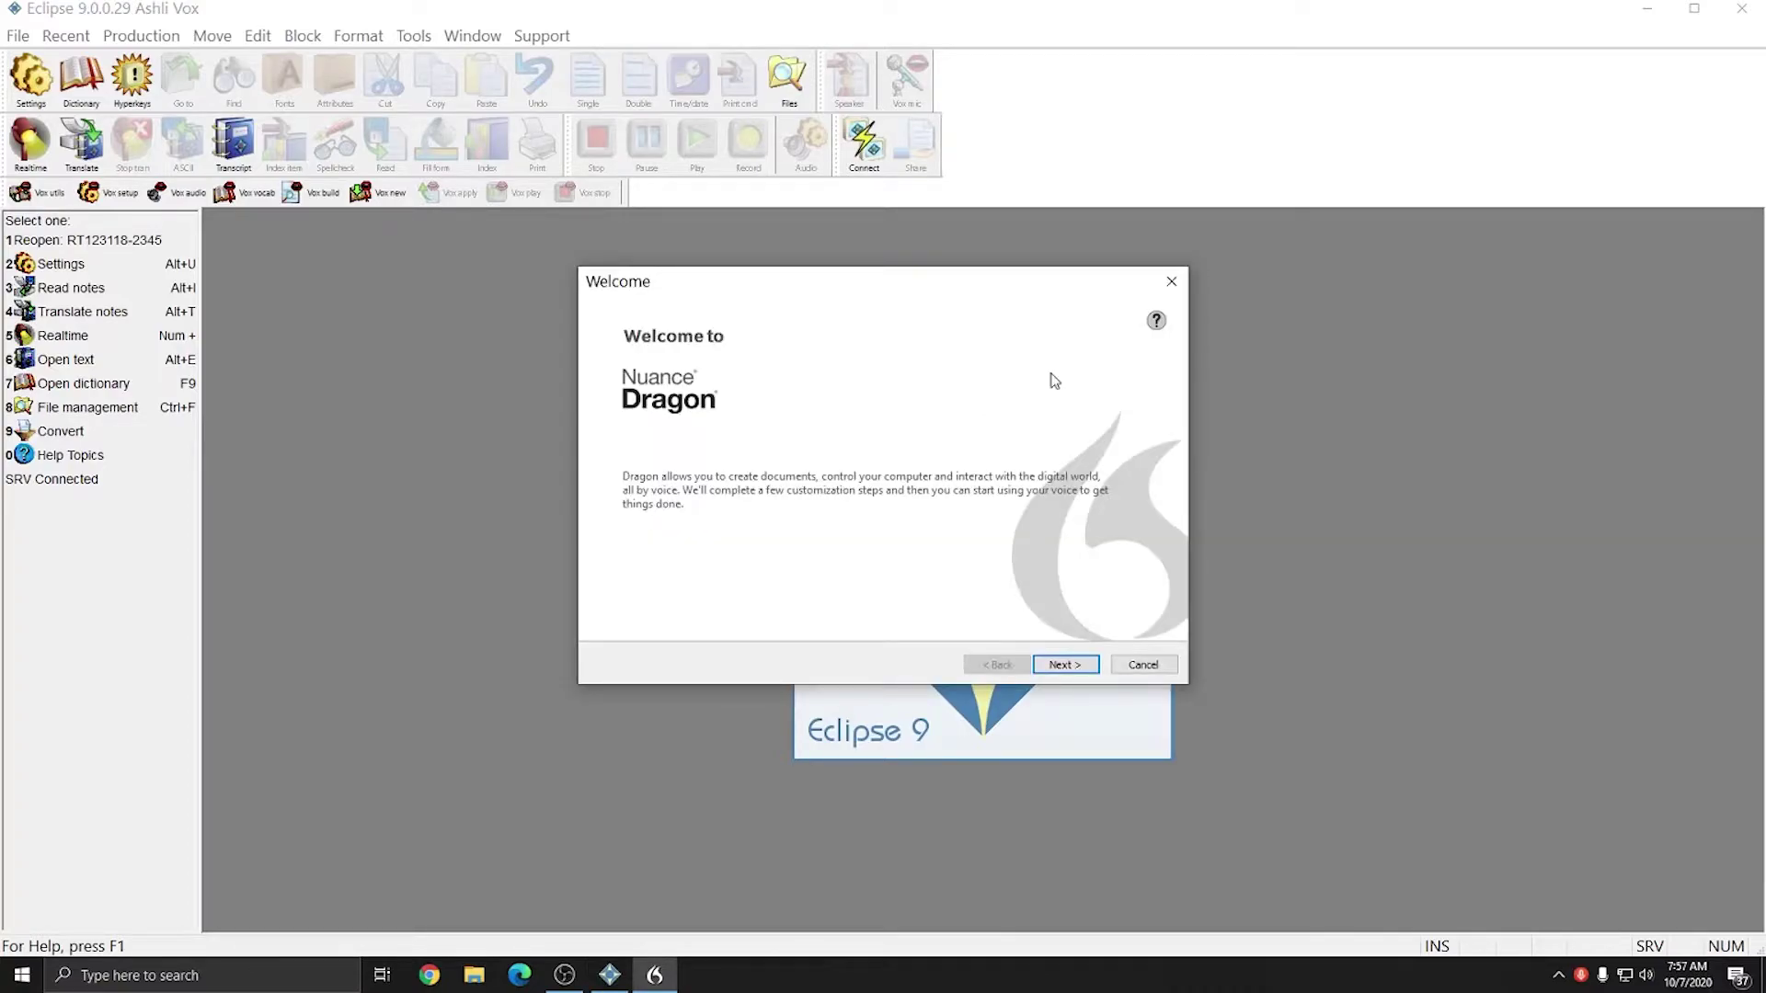
left_click(1077, 669)
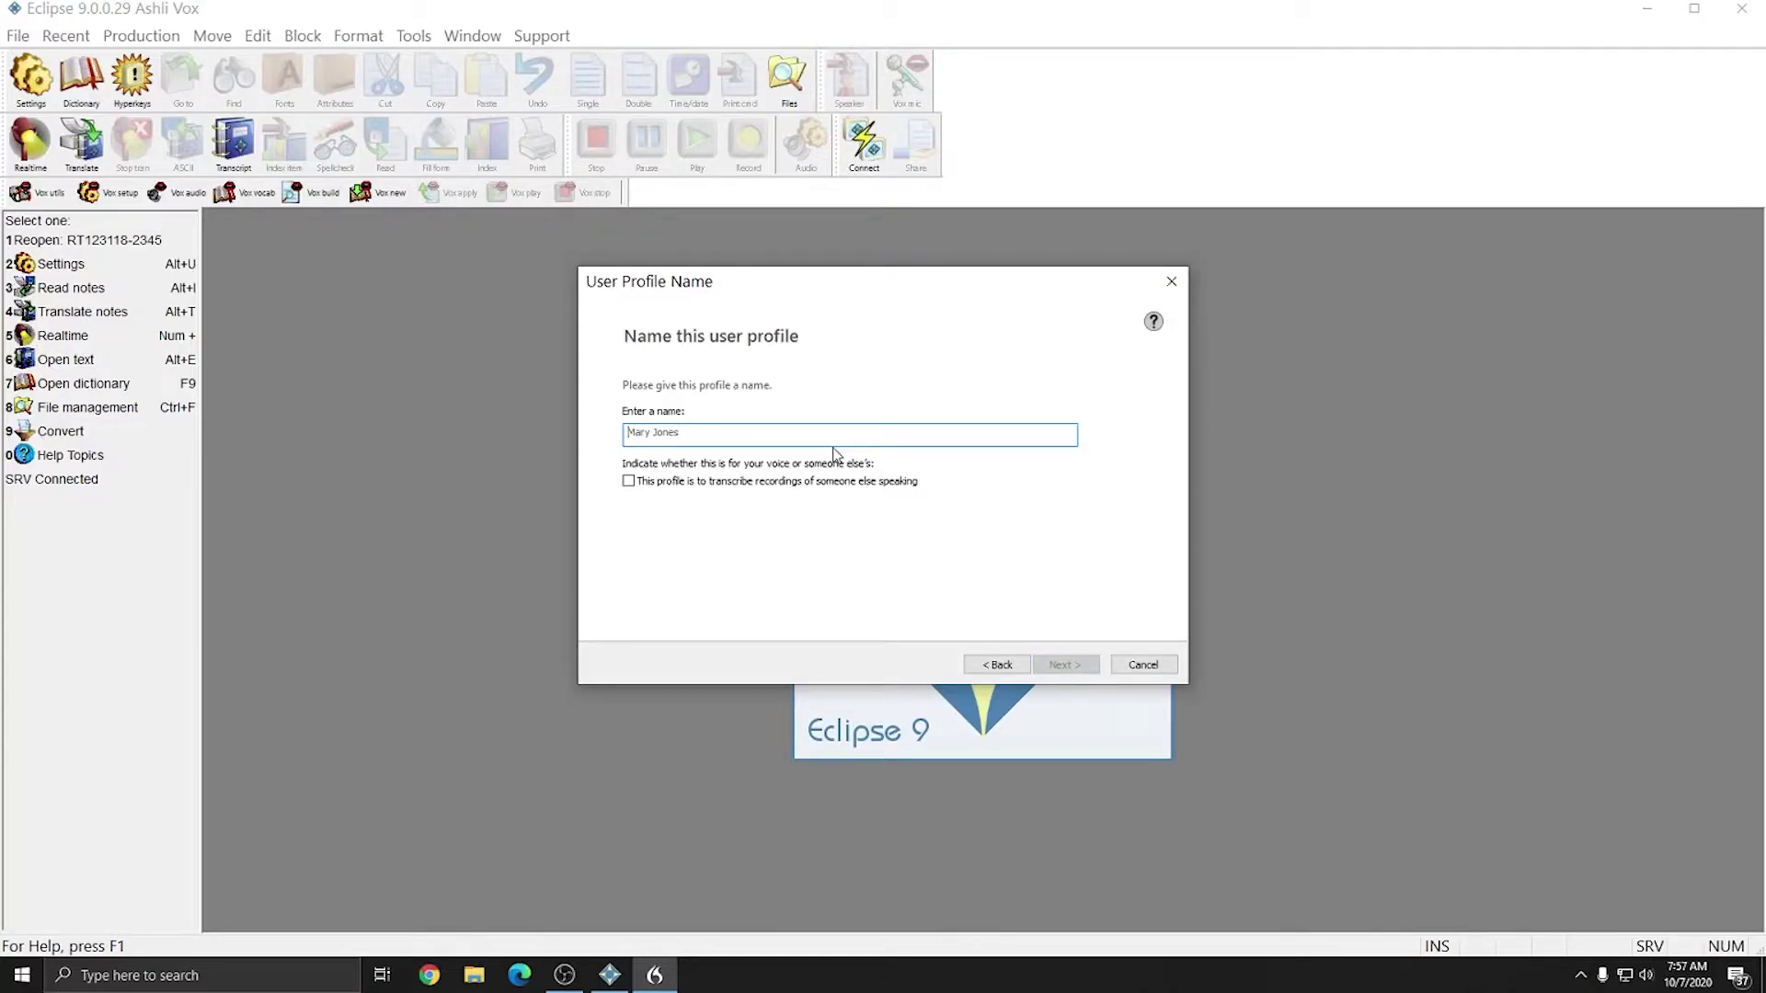
type("AshliVox")
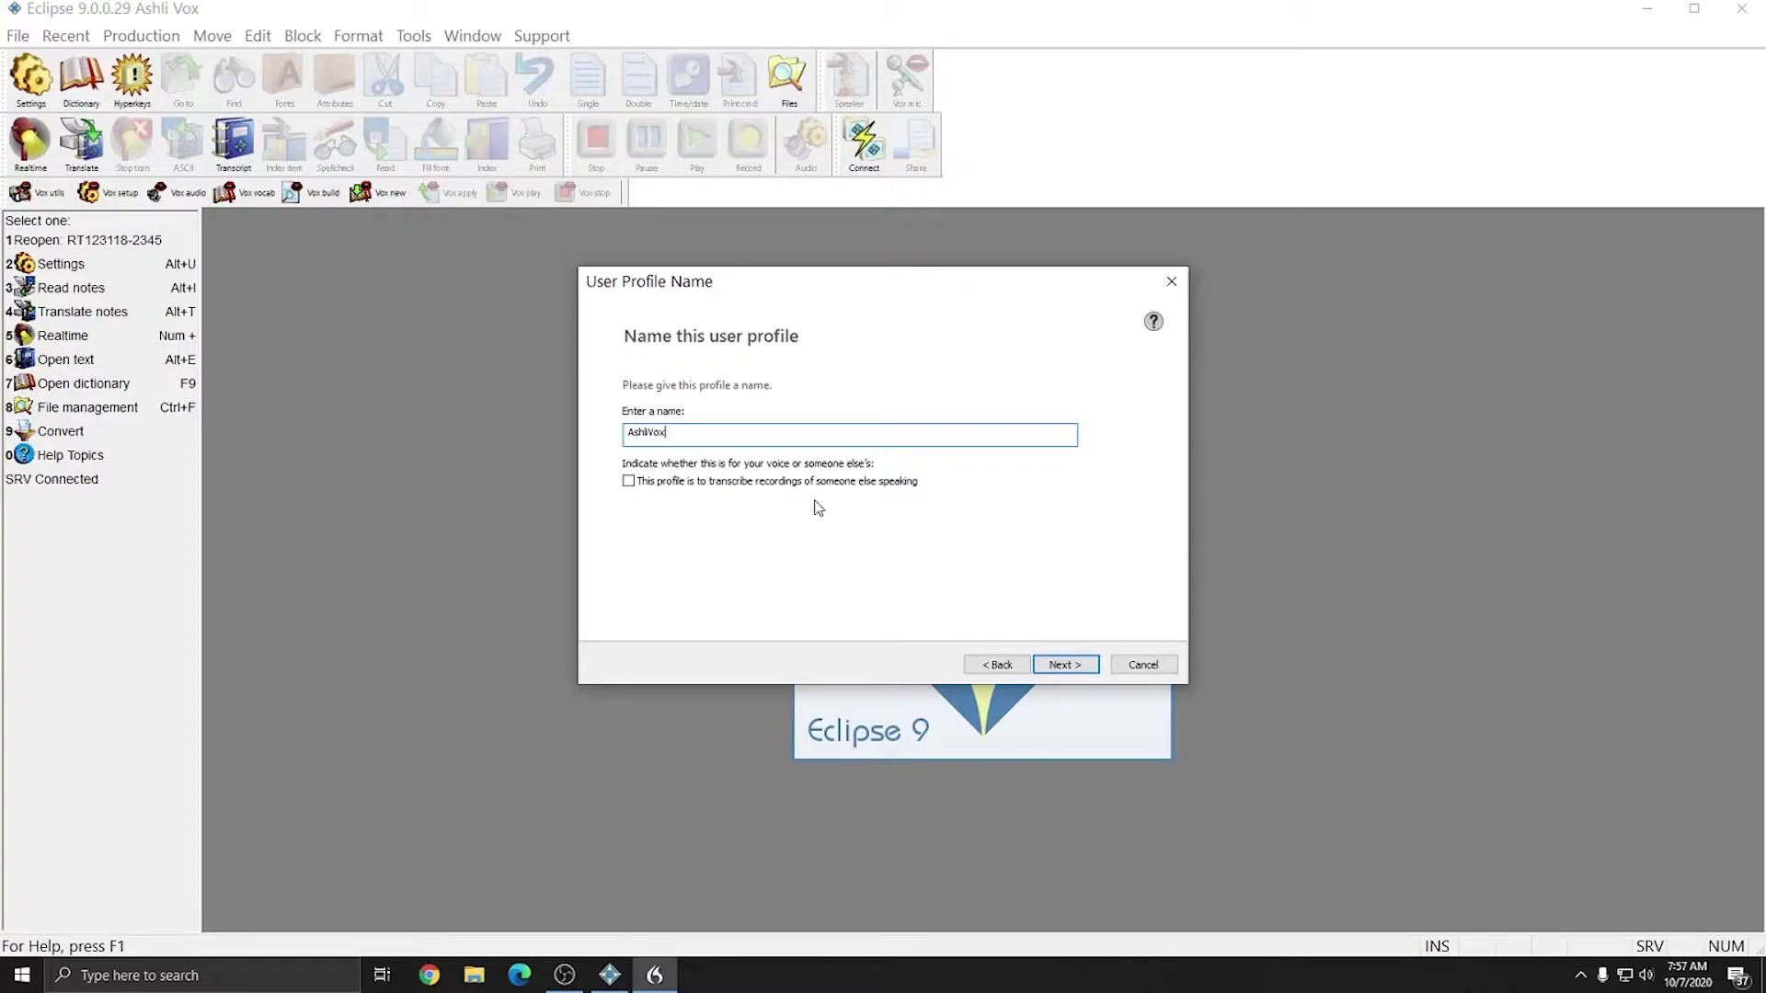
left_click(1062, 664)
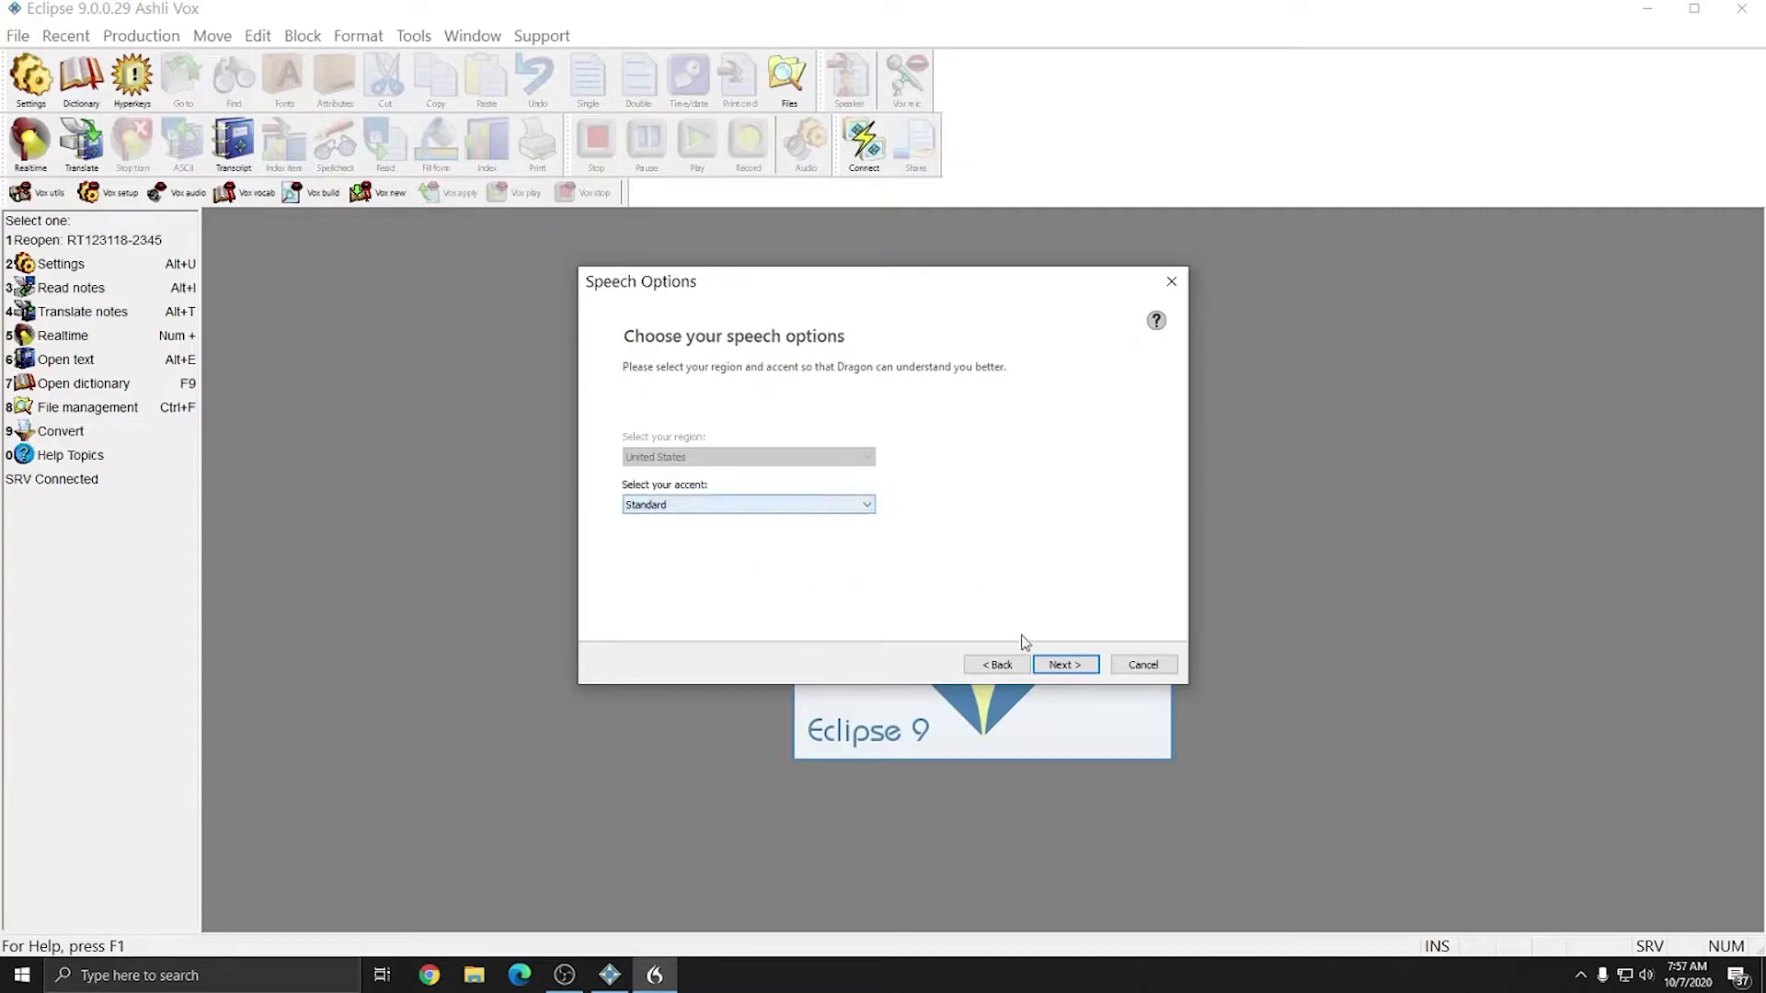
left_click(1062, 669)
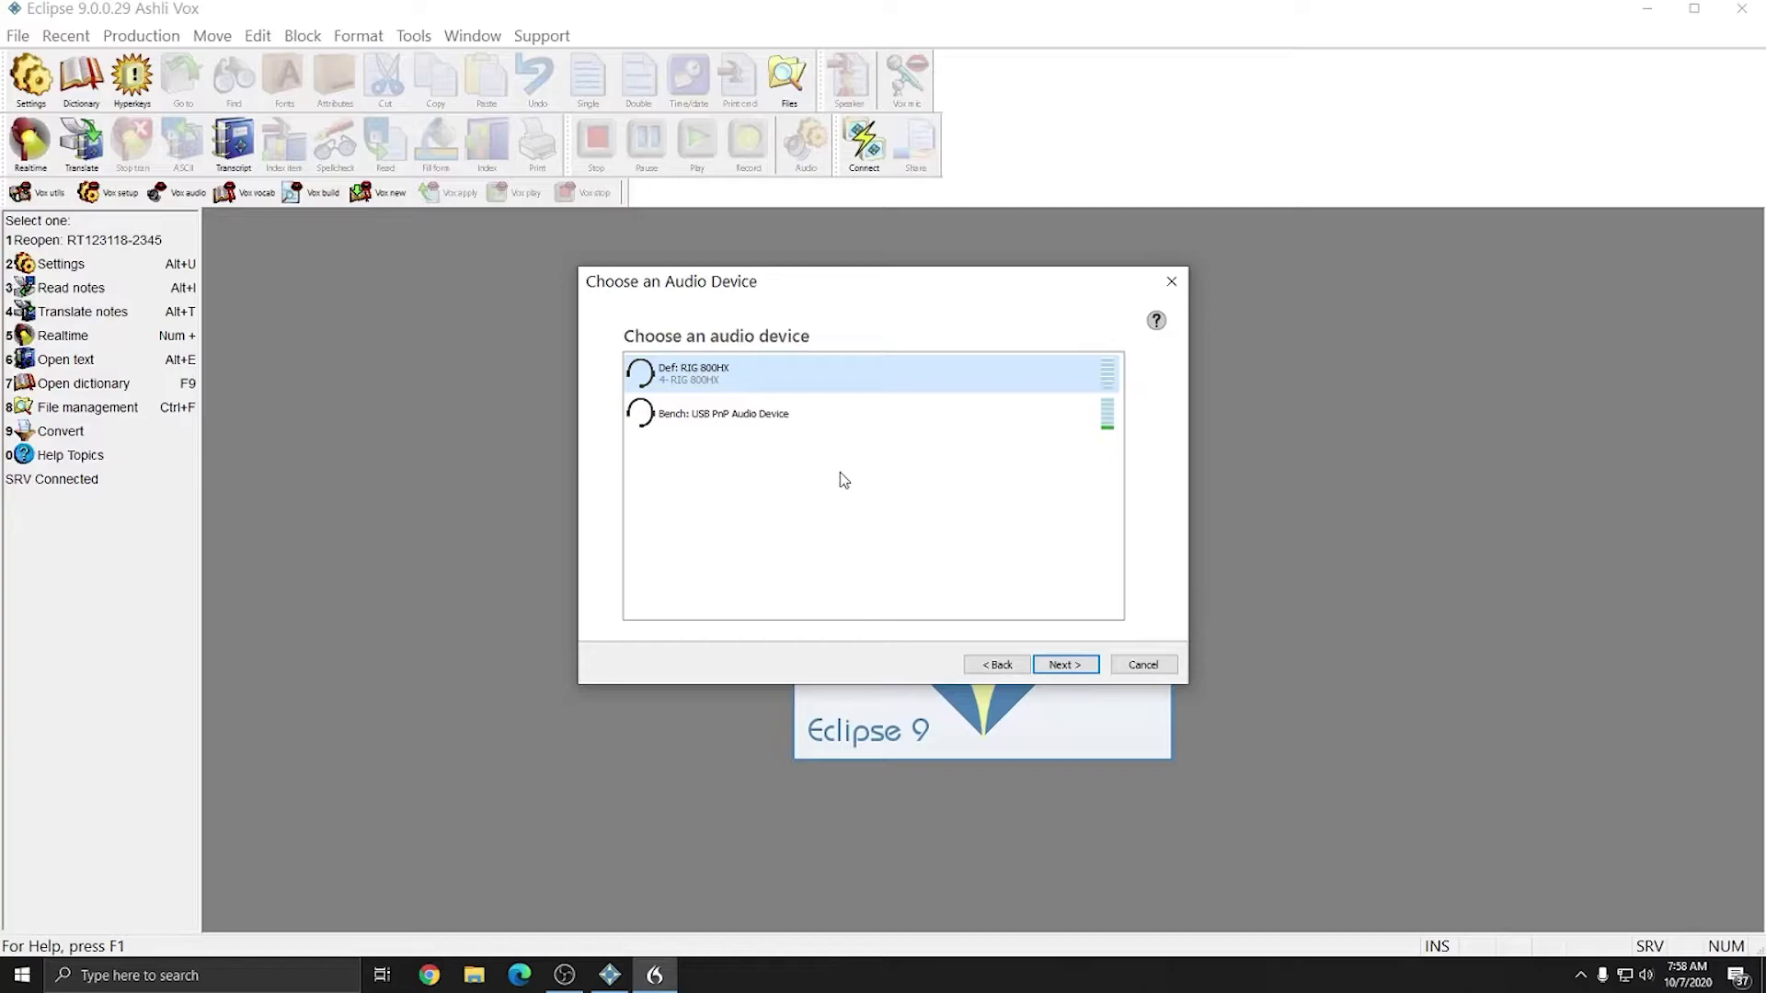
Step: Choose the RIG 800HX headset as the new profile's audio device
left_click(704, 418)
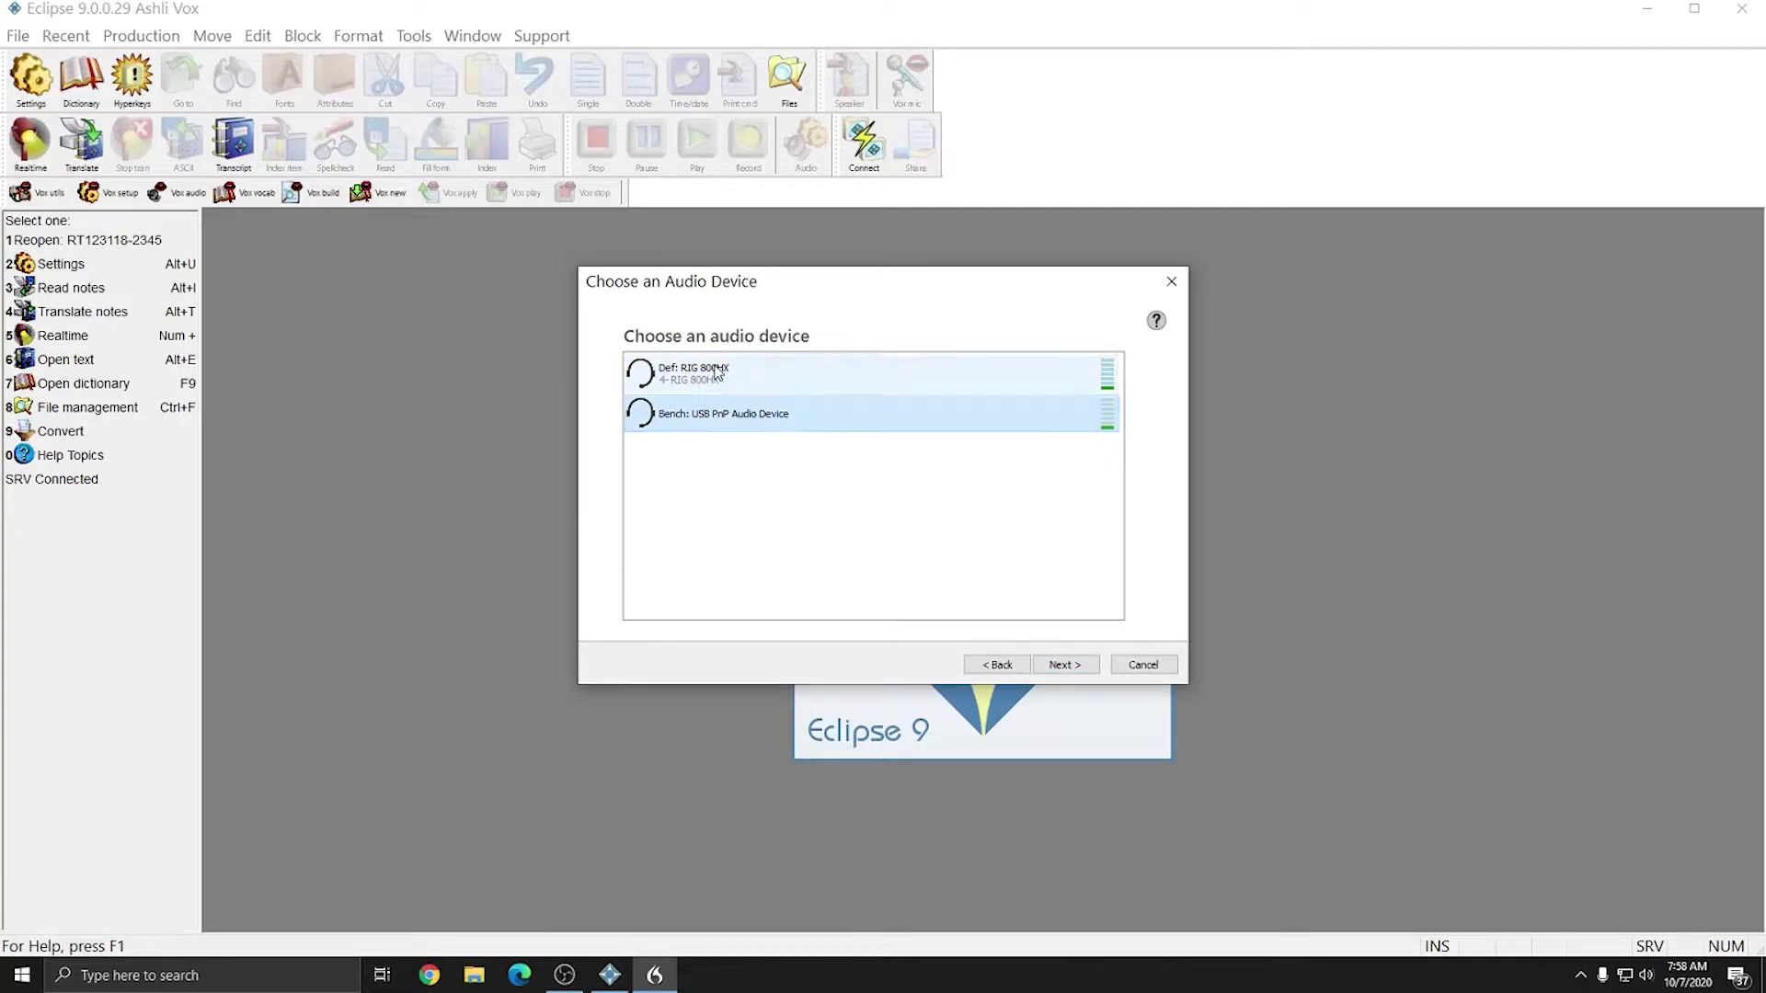
left_click(643, 377)
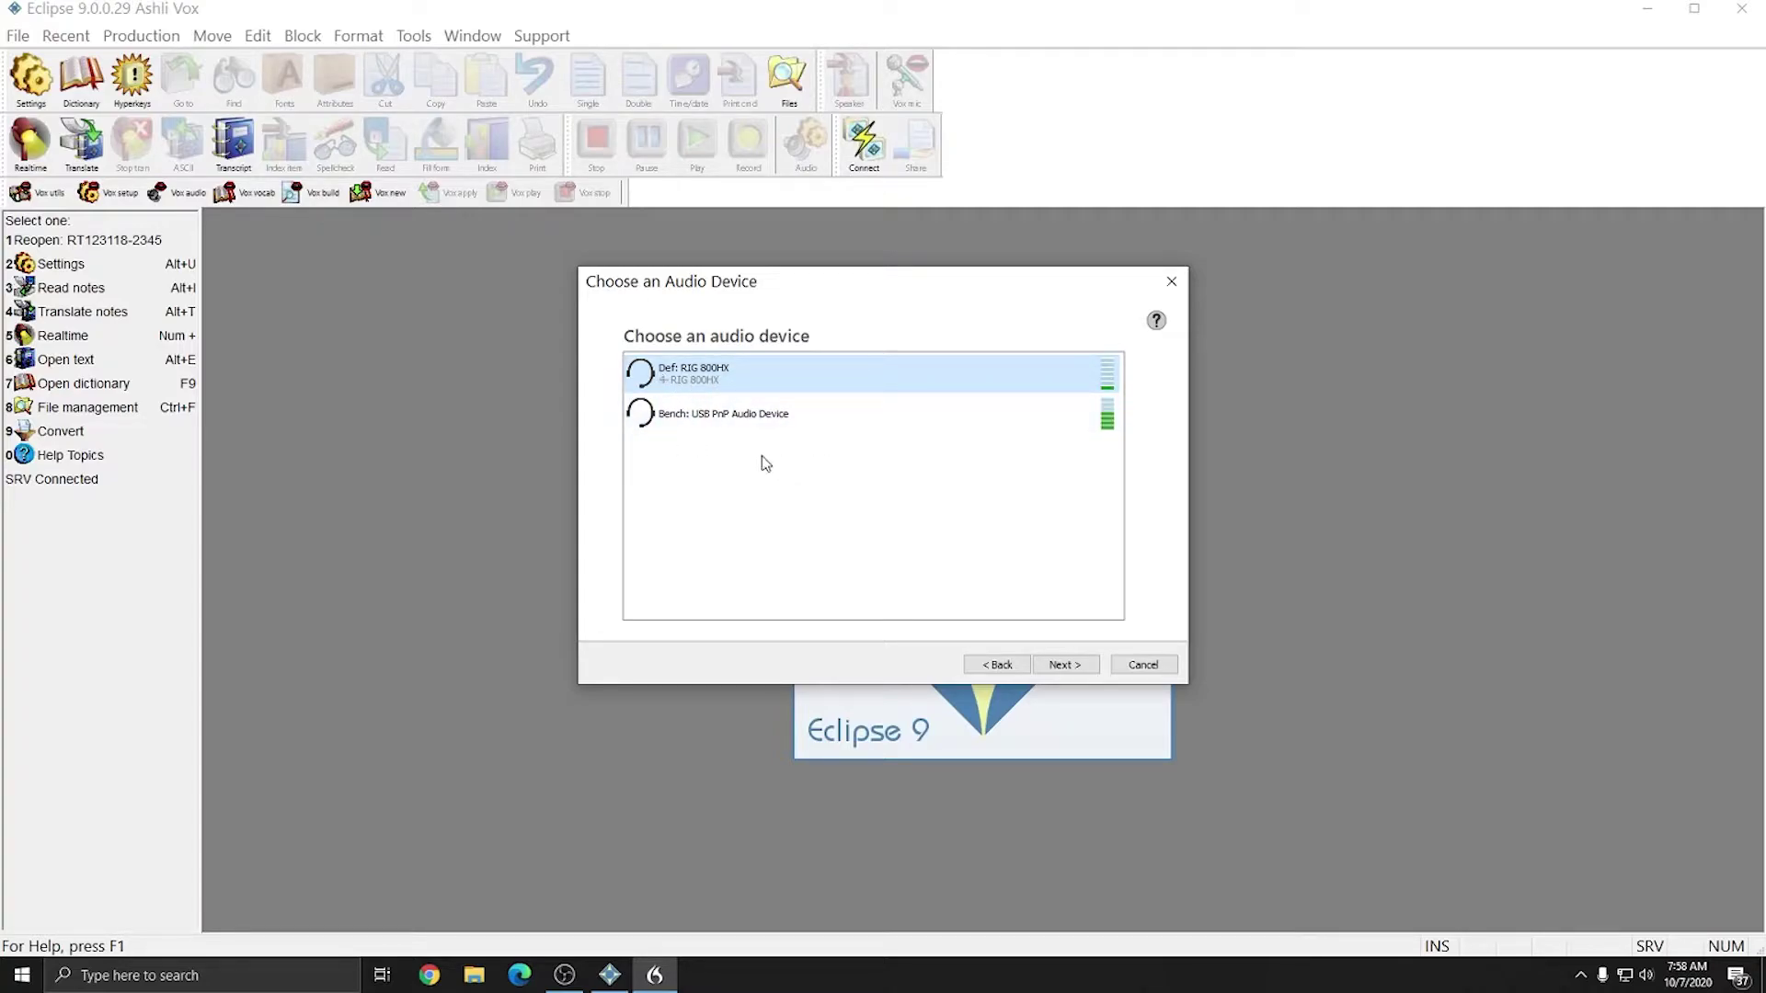
left_click(1063, 666)
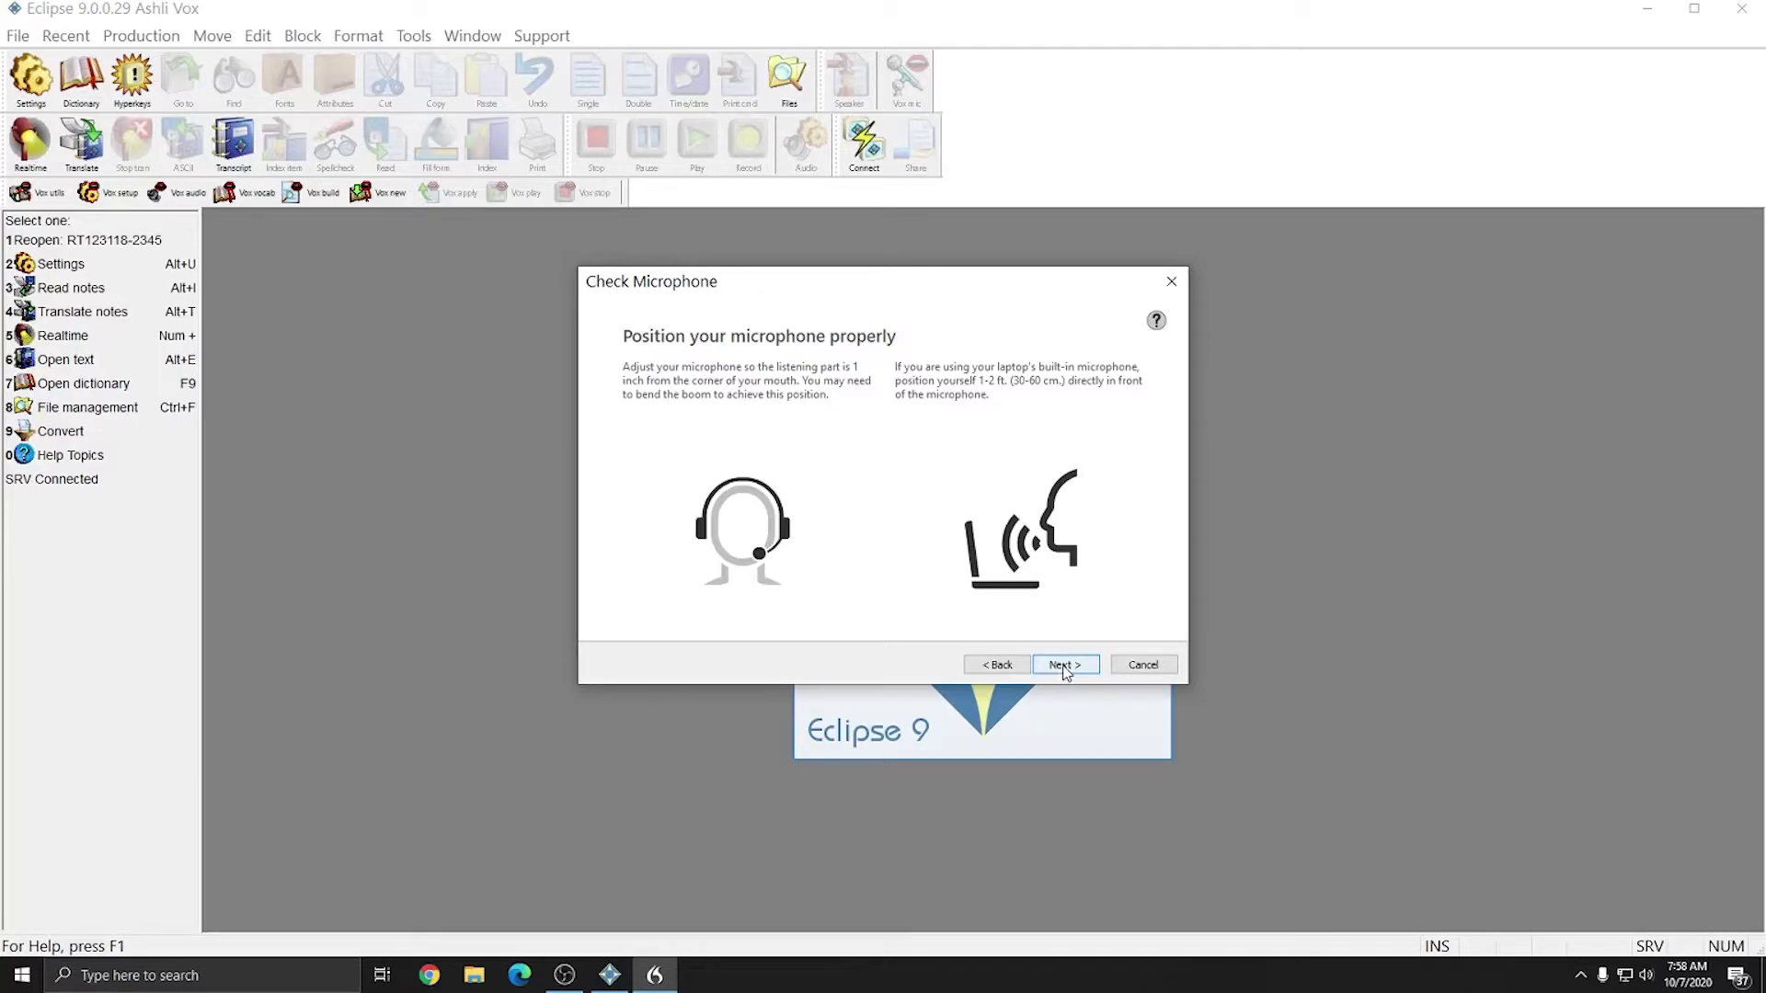
Step: Complete the microphone check by starting the reading test and reading the configuration text aloud
left_click(1066, 669)
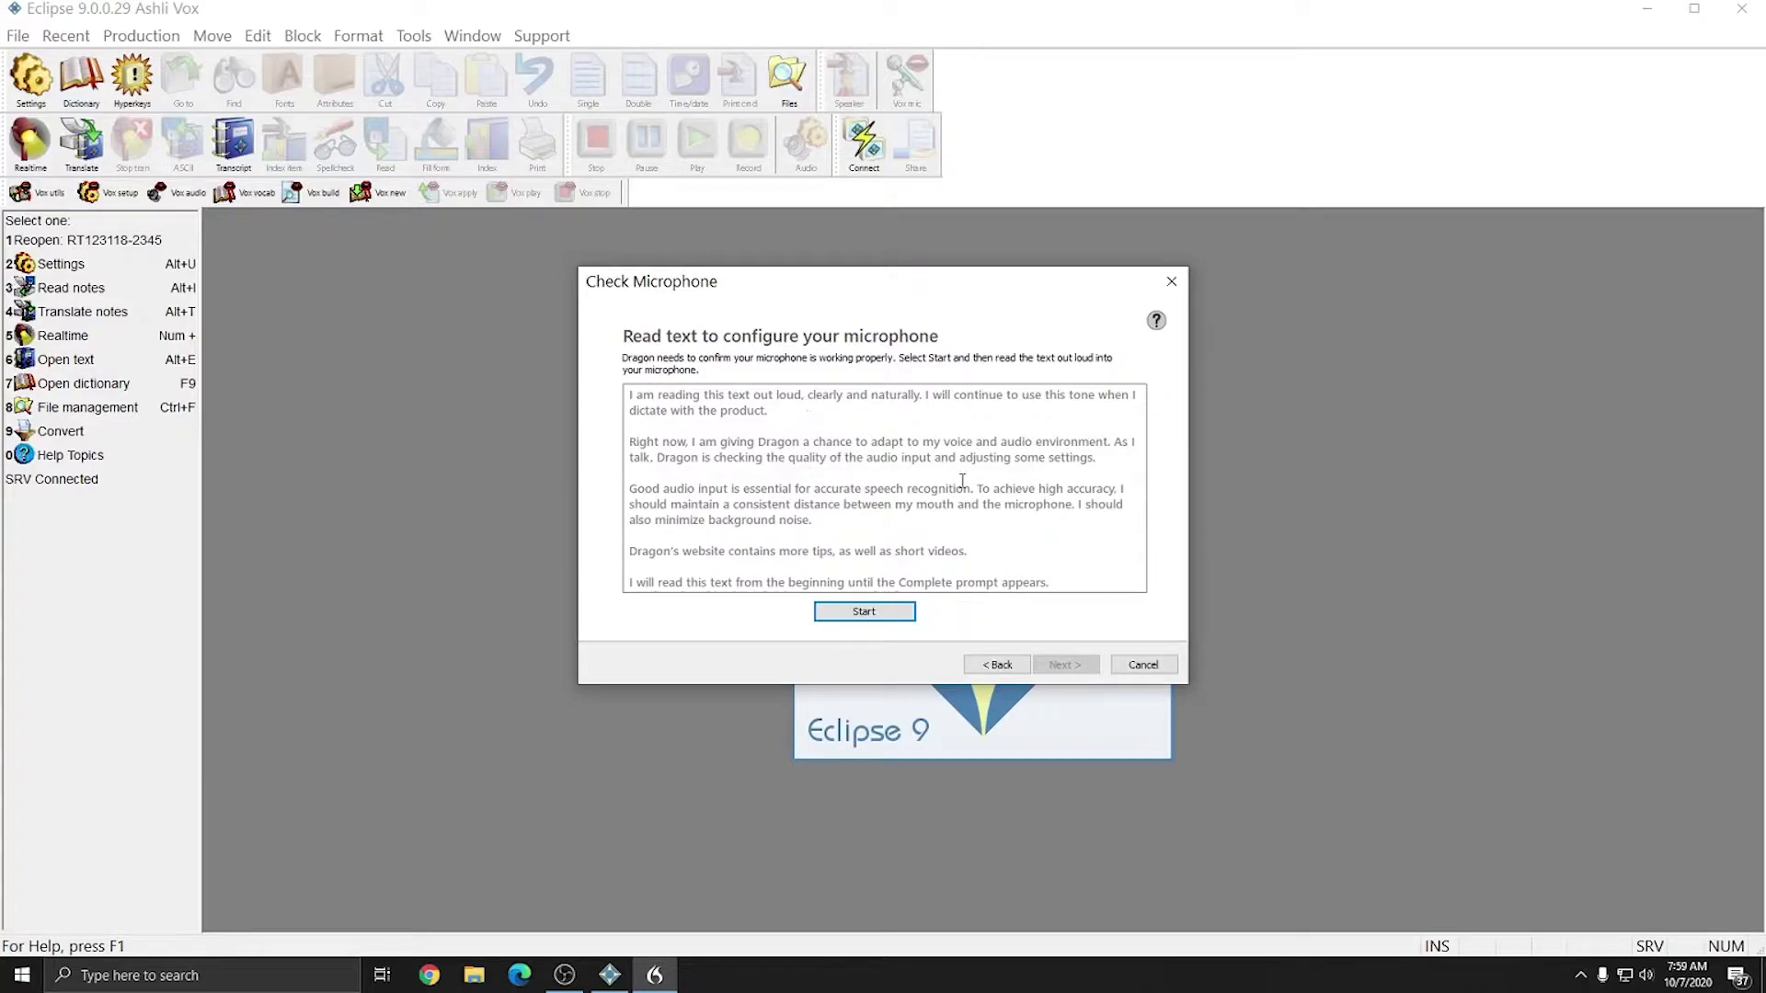
left_click(855, 614)
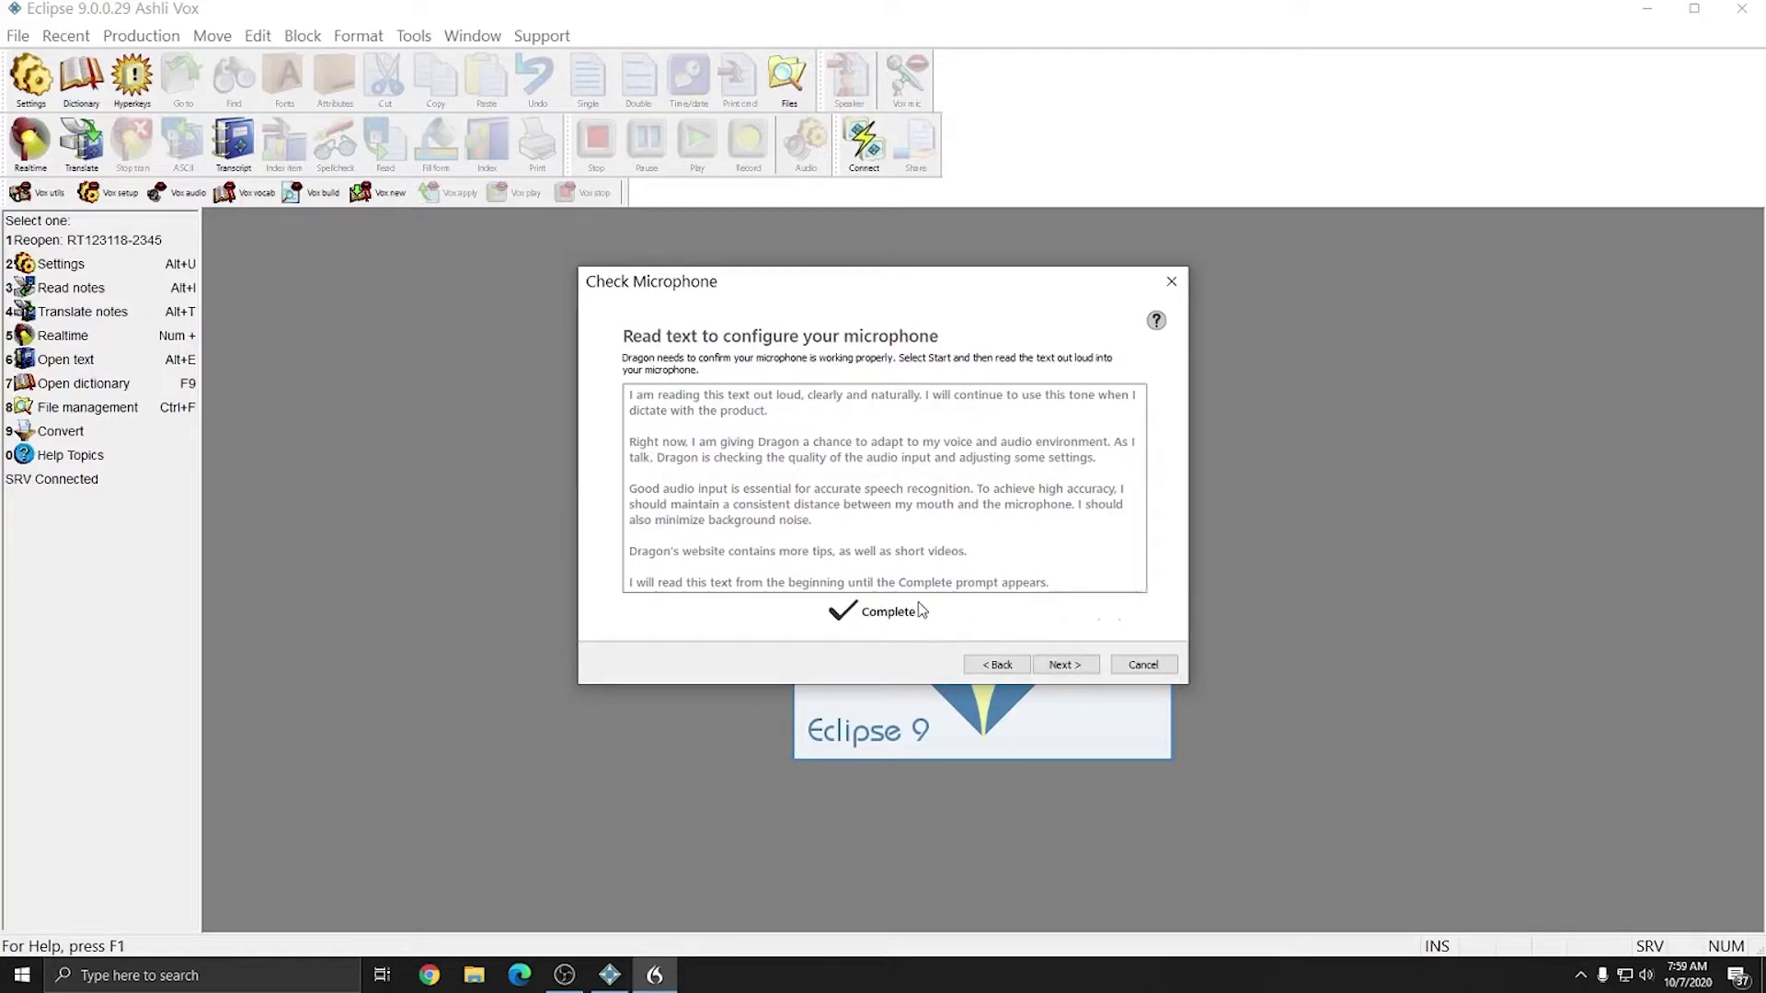
left_click(1066, 669)
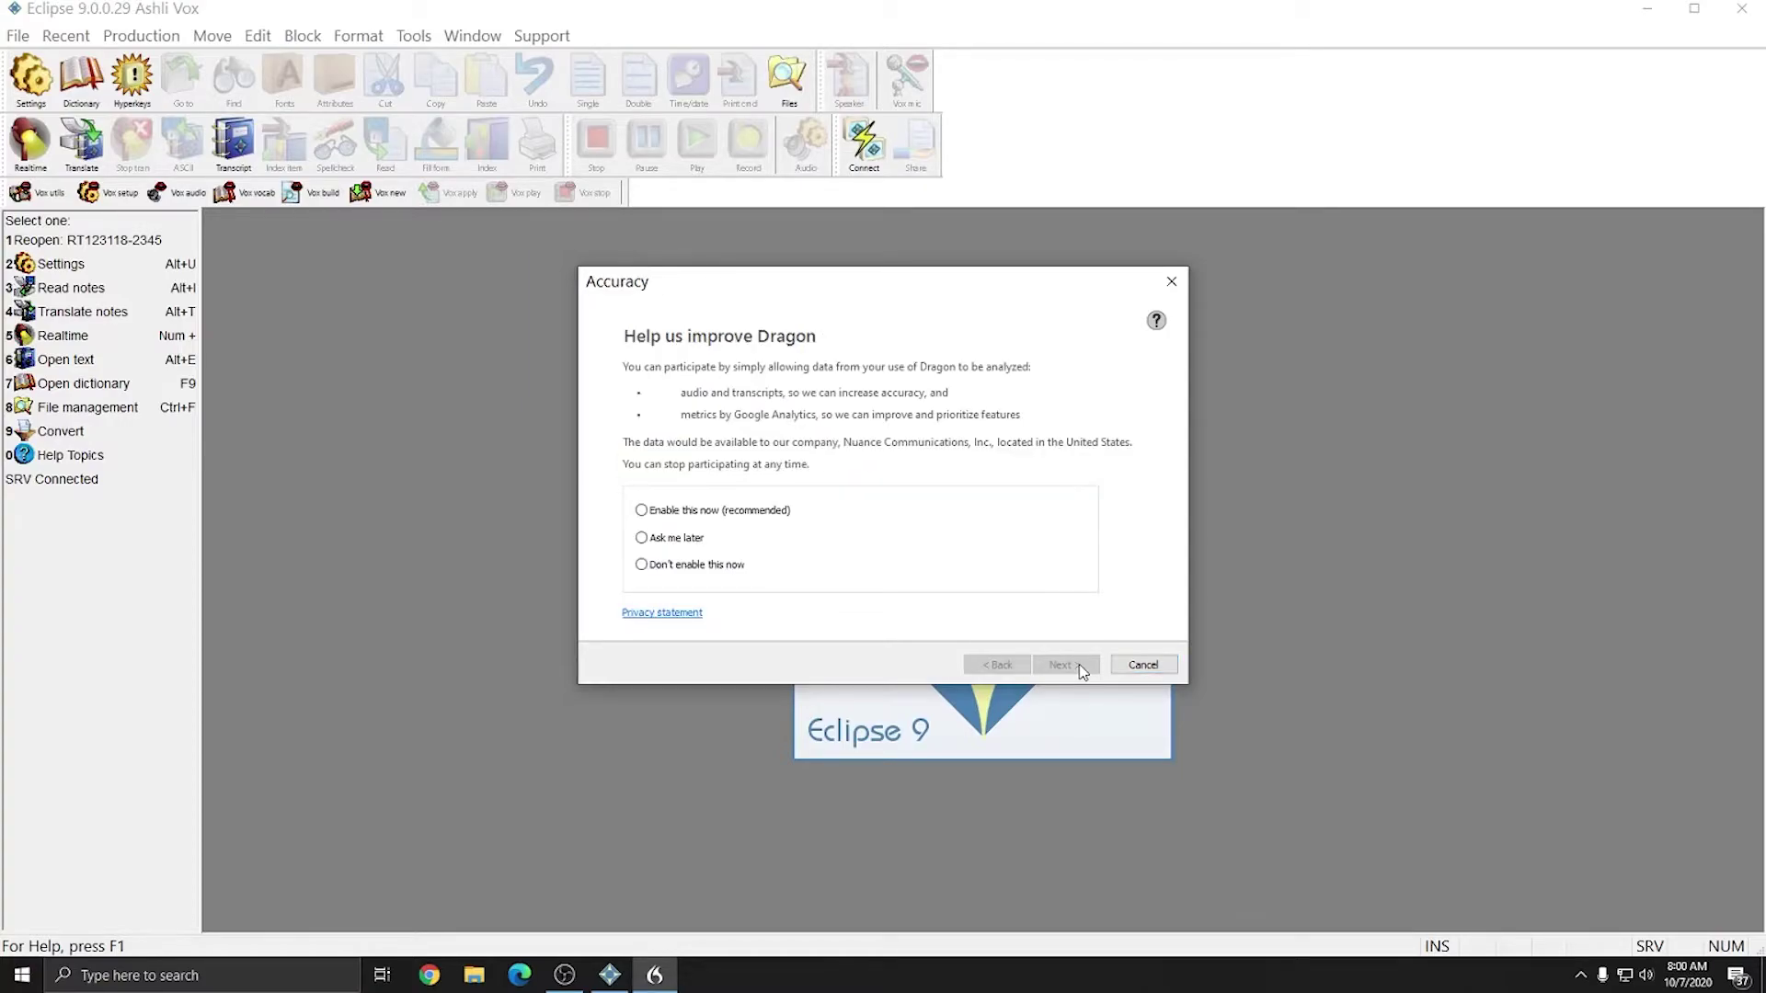
Step: Decline sharing usage data with "Don't enable this now" and finish the profile wizard
left_click(664, 567)
left_click(1063, 664)
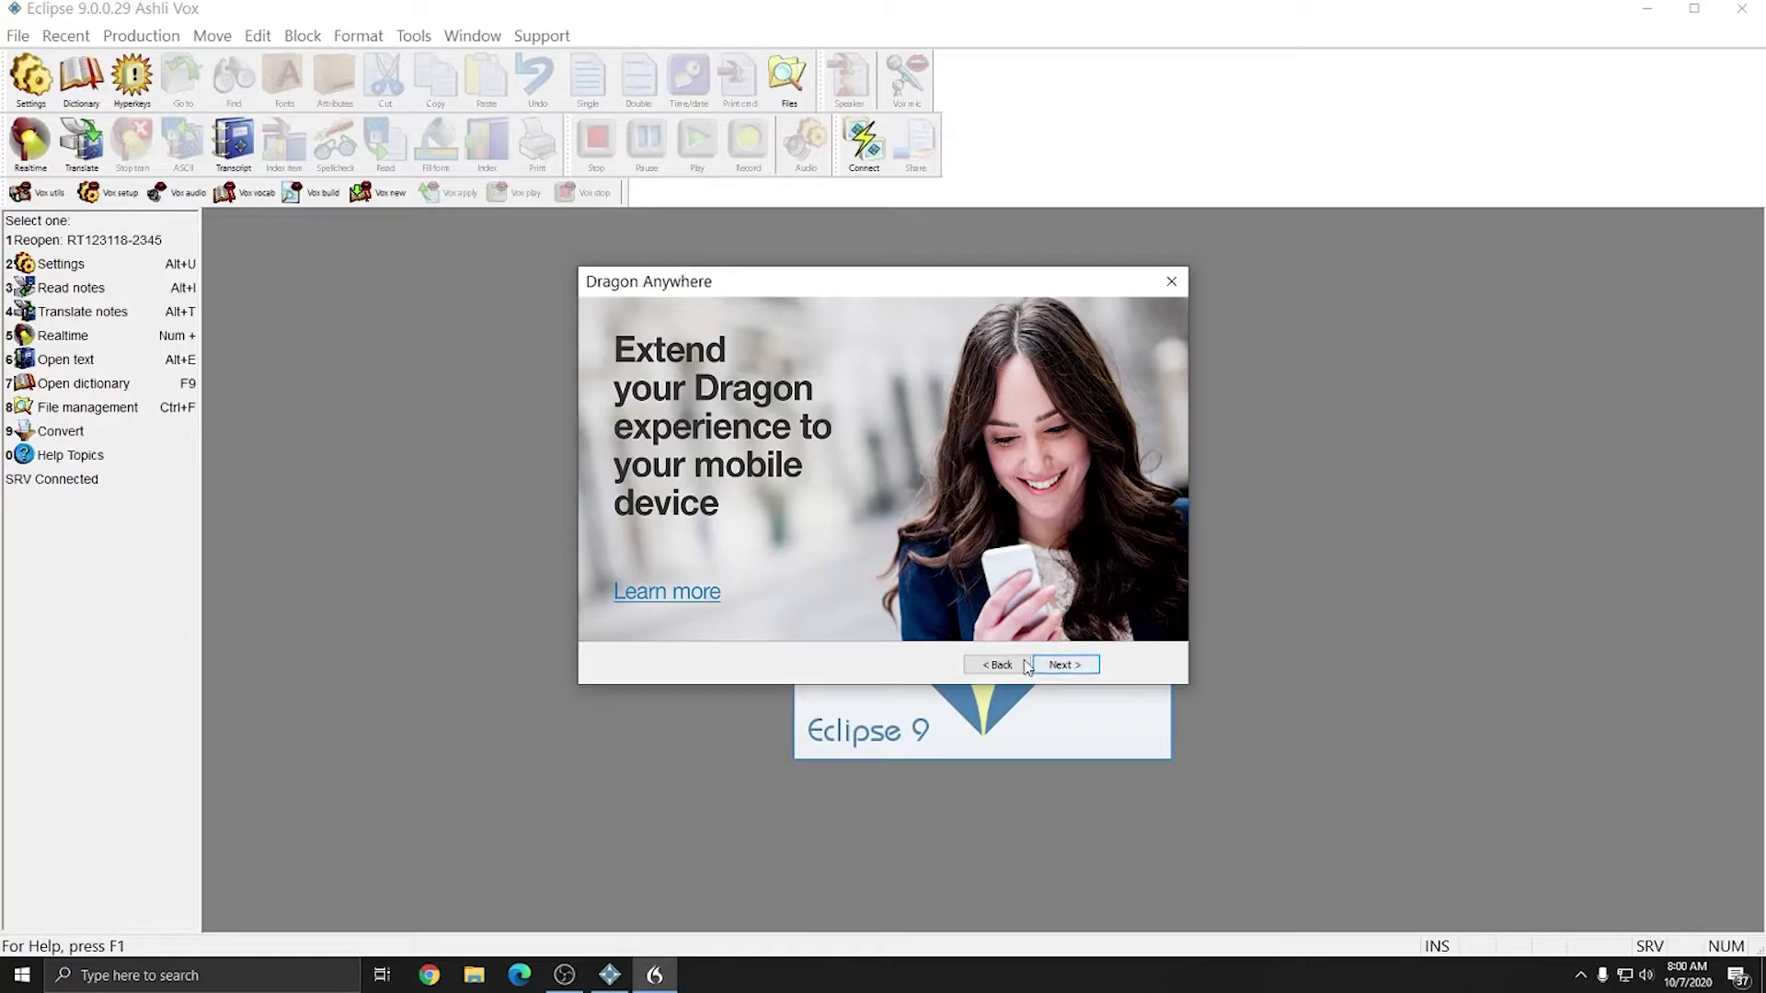
left_click(1062, 664)
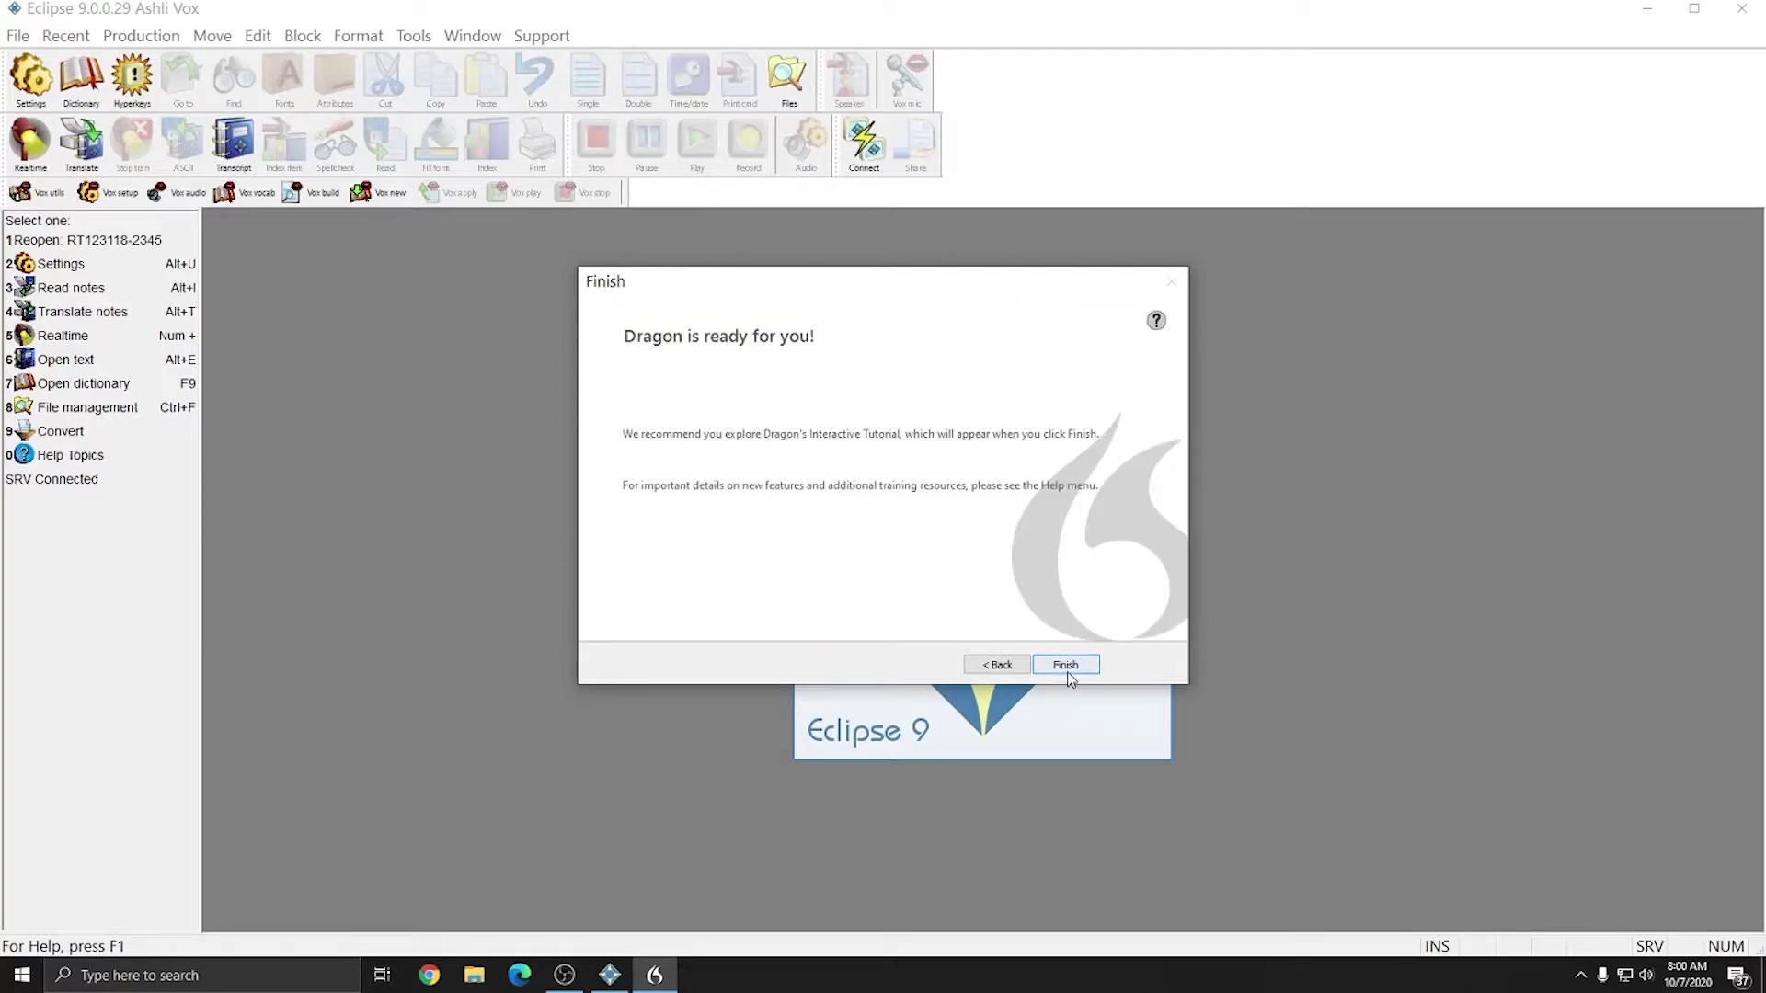
left_click(1064, 668)
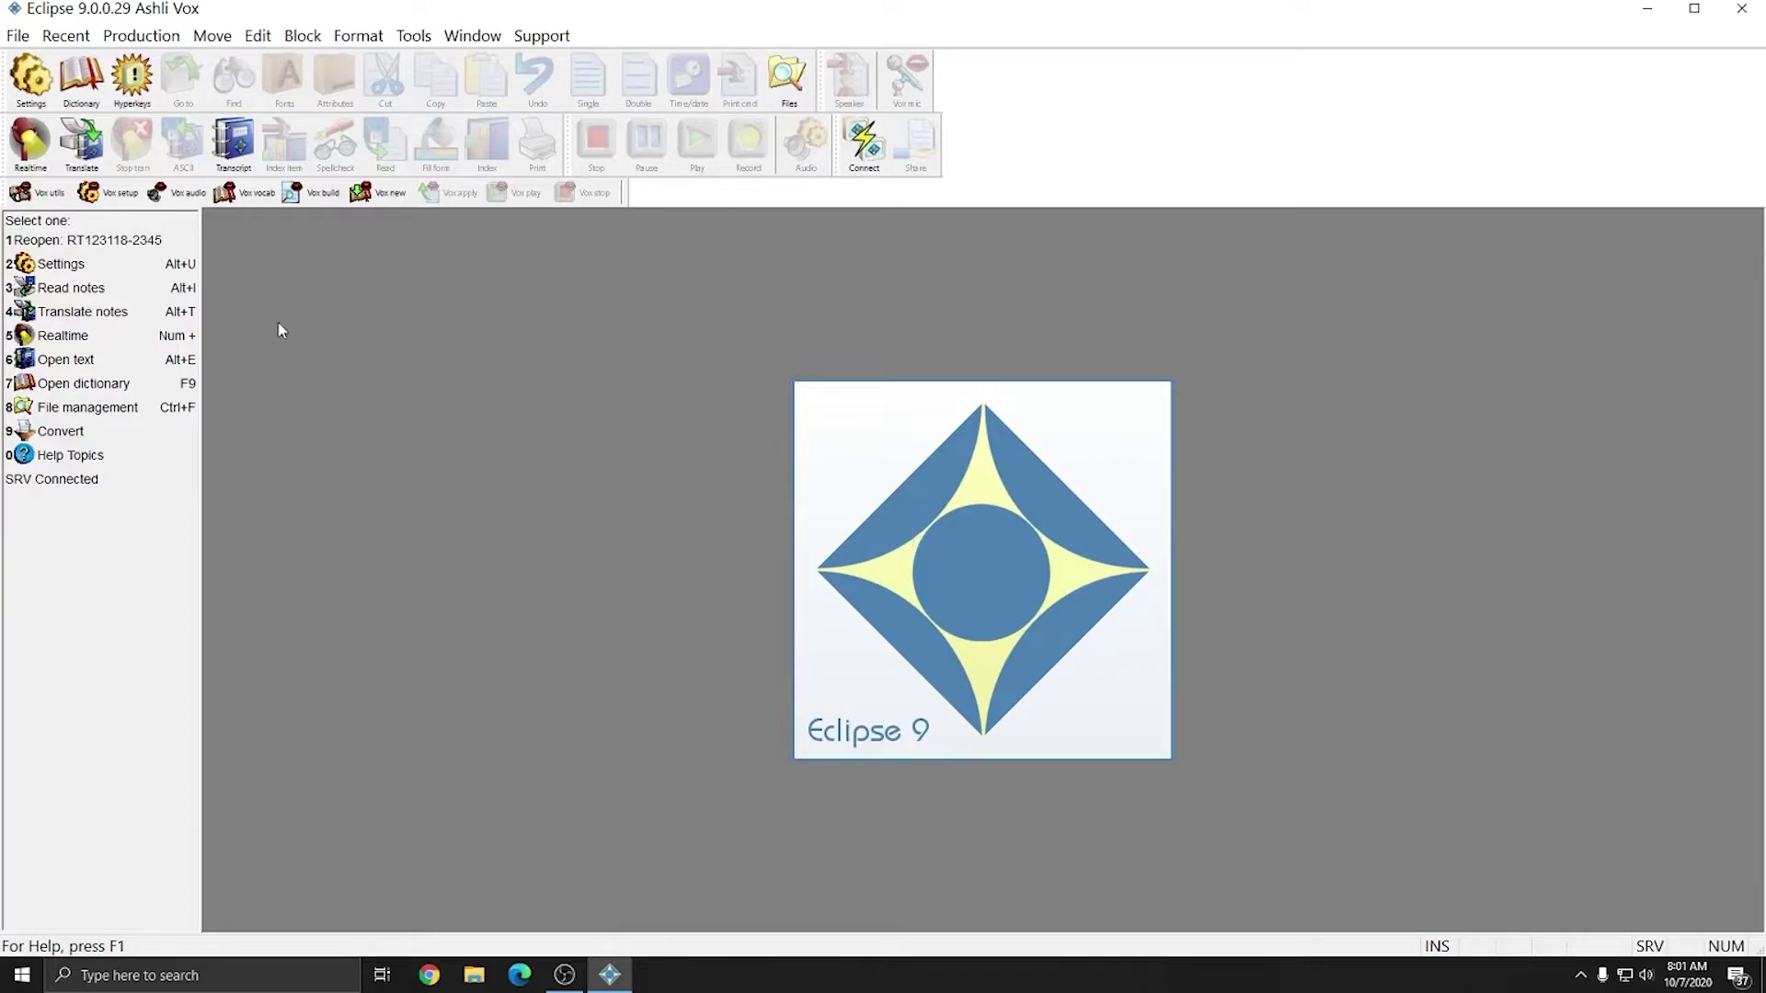
Step: In the voice setup's Correction options, disable the "Select" commands Correction menu and Show Smart Format Rules, and apply
left_click(414, 35)
mouse_move(436, 150)
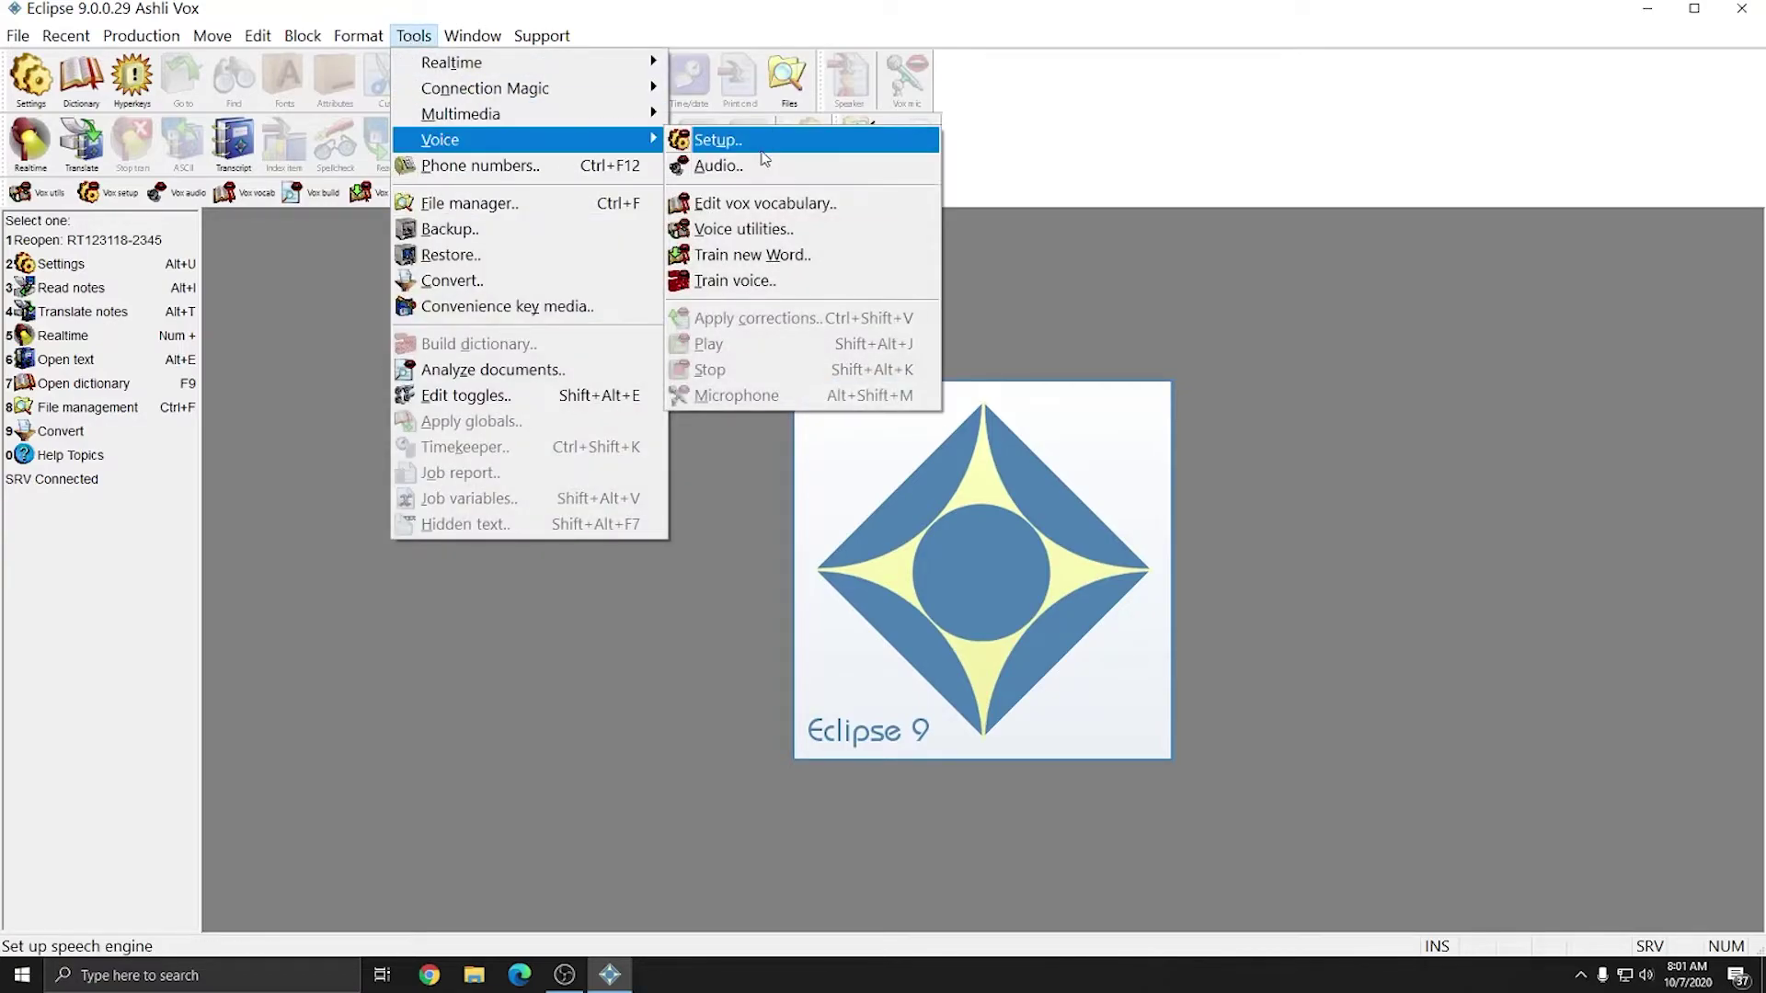
left_click(718, 139)
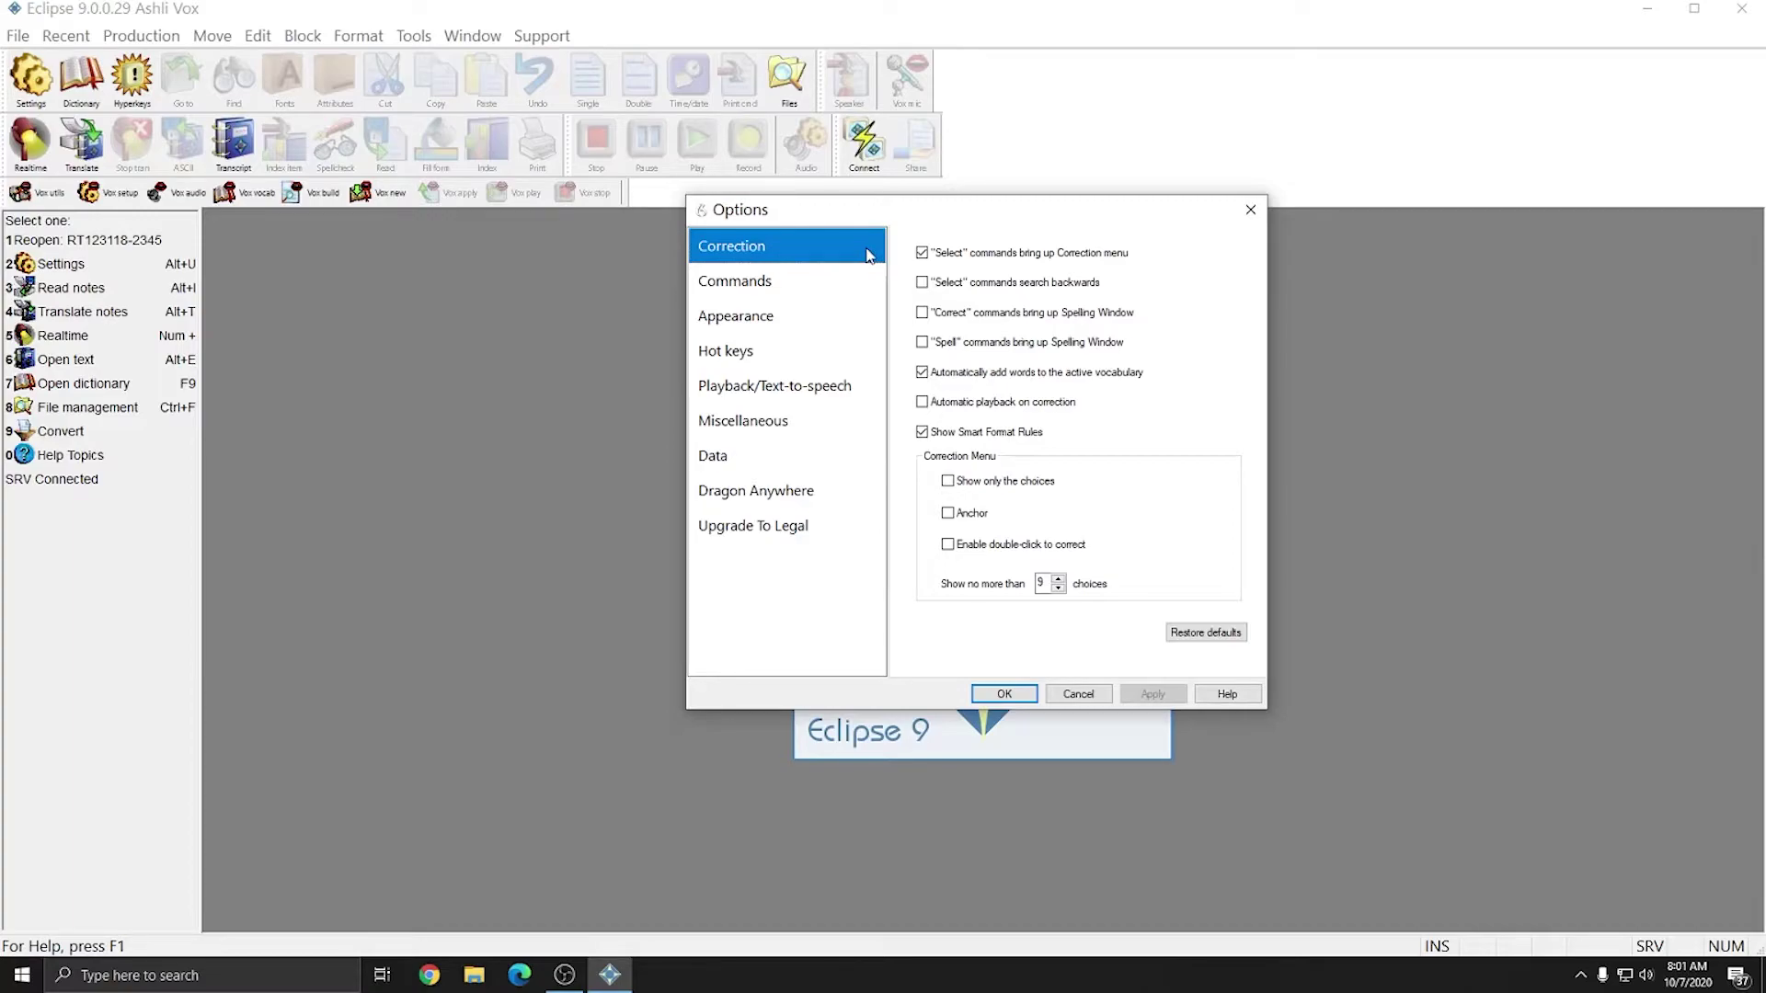
left_click(922, 253)
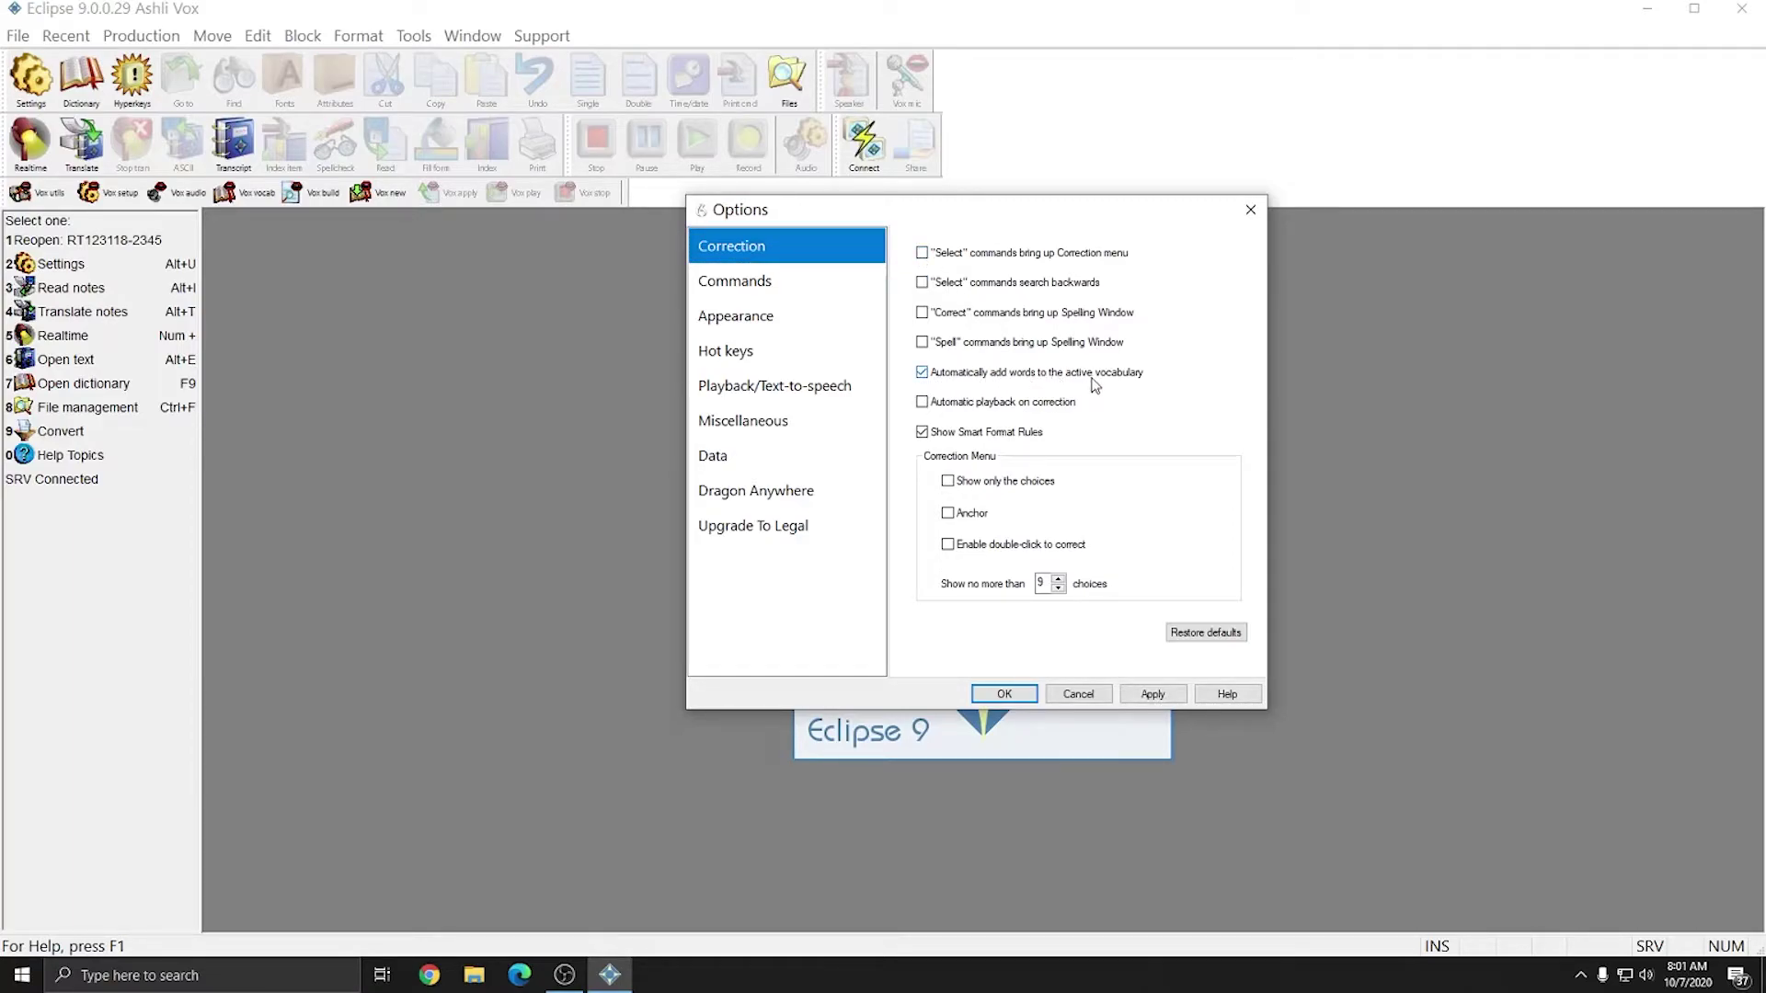
left_click(923, 433)
left_click(1145, 692)
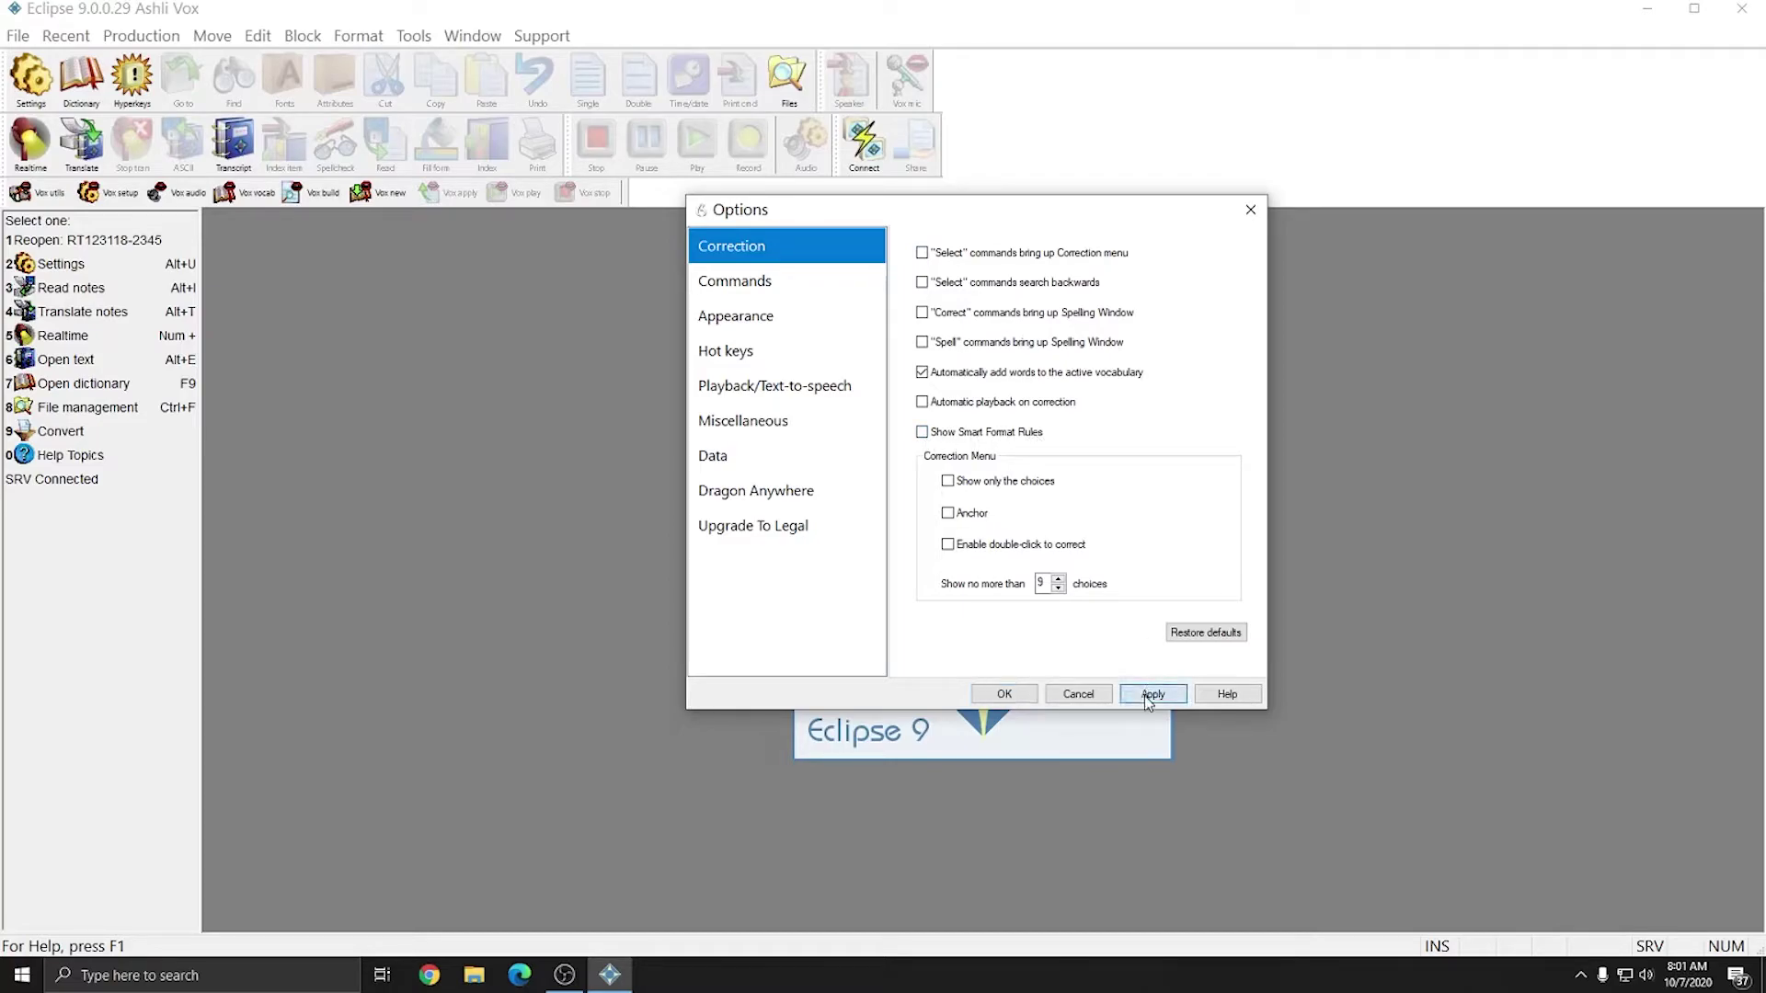
Step: In the Commands options, disable mouse motion commands, HTML support, both "Click" requirements and recognition mode switching commands
left_click(733, 286)
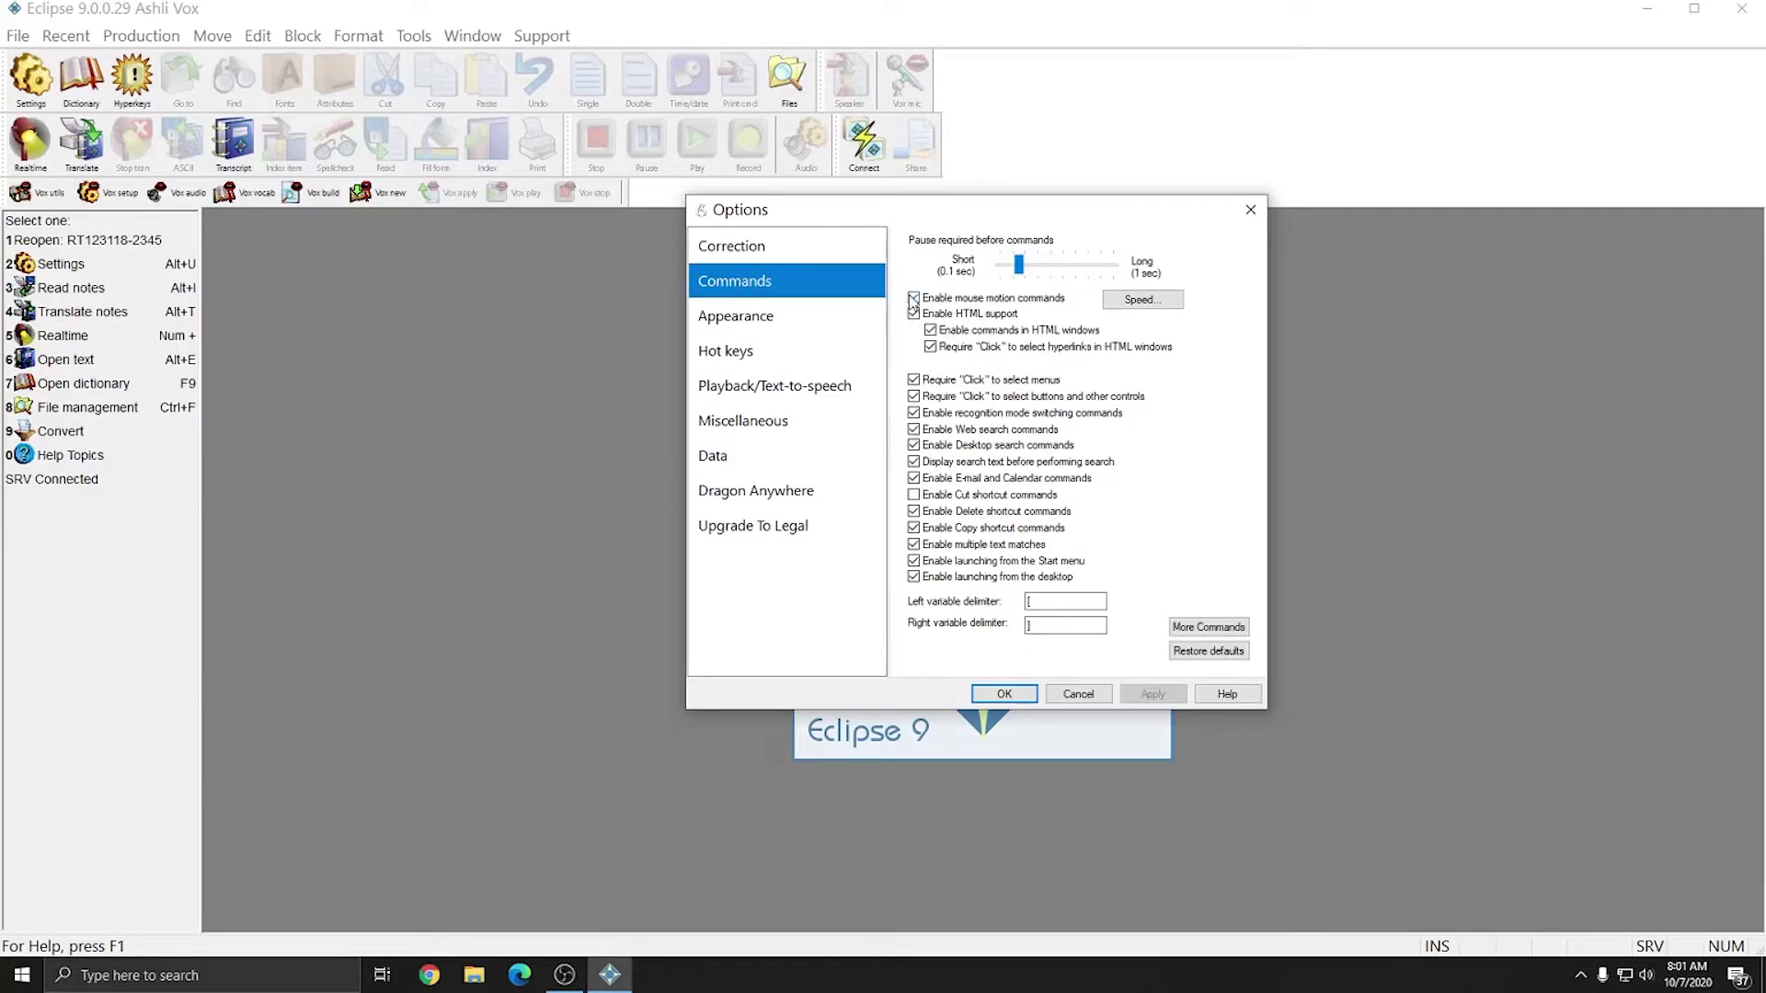
left_click(914, 304)
left_click(913, 314)
left_click(914, 379)
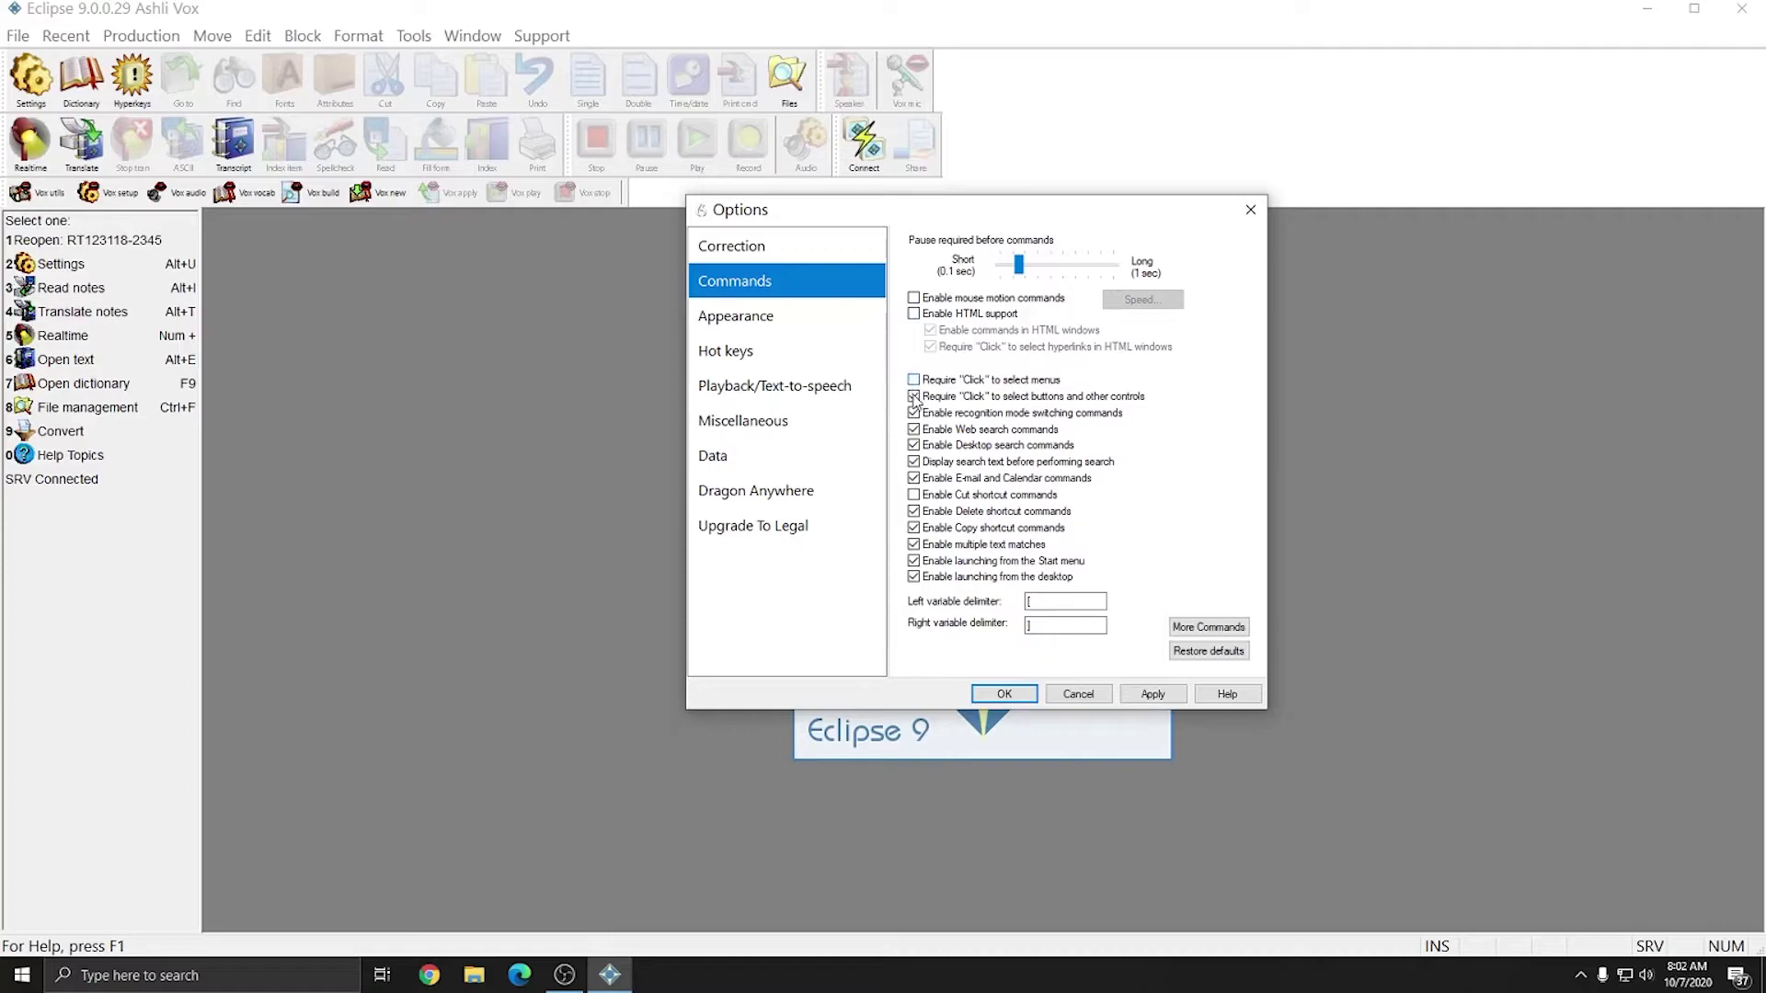
left_click(913, 397)
left_click(914, 413)
Step: Turn off the search text display plus the e-mail and calendar, shortcut, multiple text match, Start menu and desktop launching commands
left_click(914, 462)
left_click(913, 478)
left_click(913, 494)
left_click(913, 512)
left_click(914, 528)
left_click(914, 545)
left_click(915, 561)
left_click(916, 577)
Step: Disable the additional Natural Language, Facebook post and Twitter post commands, and apply all the command option changes
left_click(1226, 631)
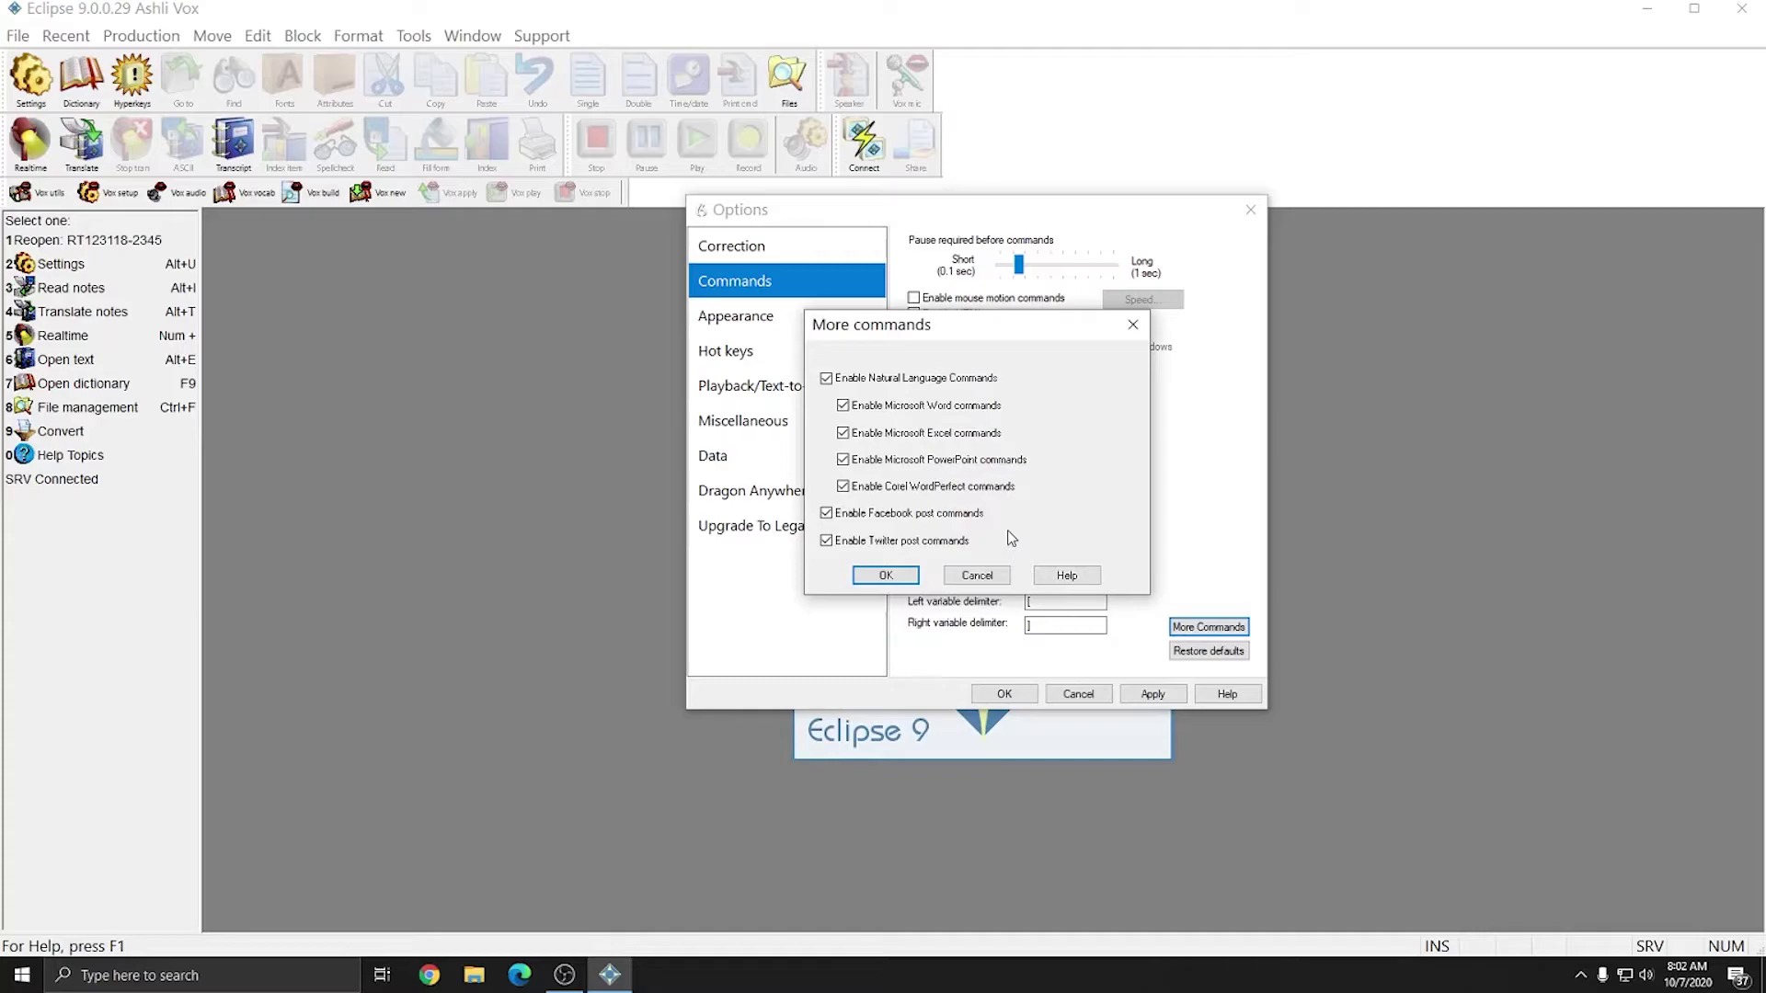
left_click(827, 379)
left_click(827, 513)
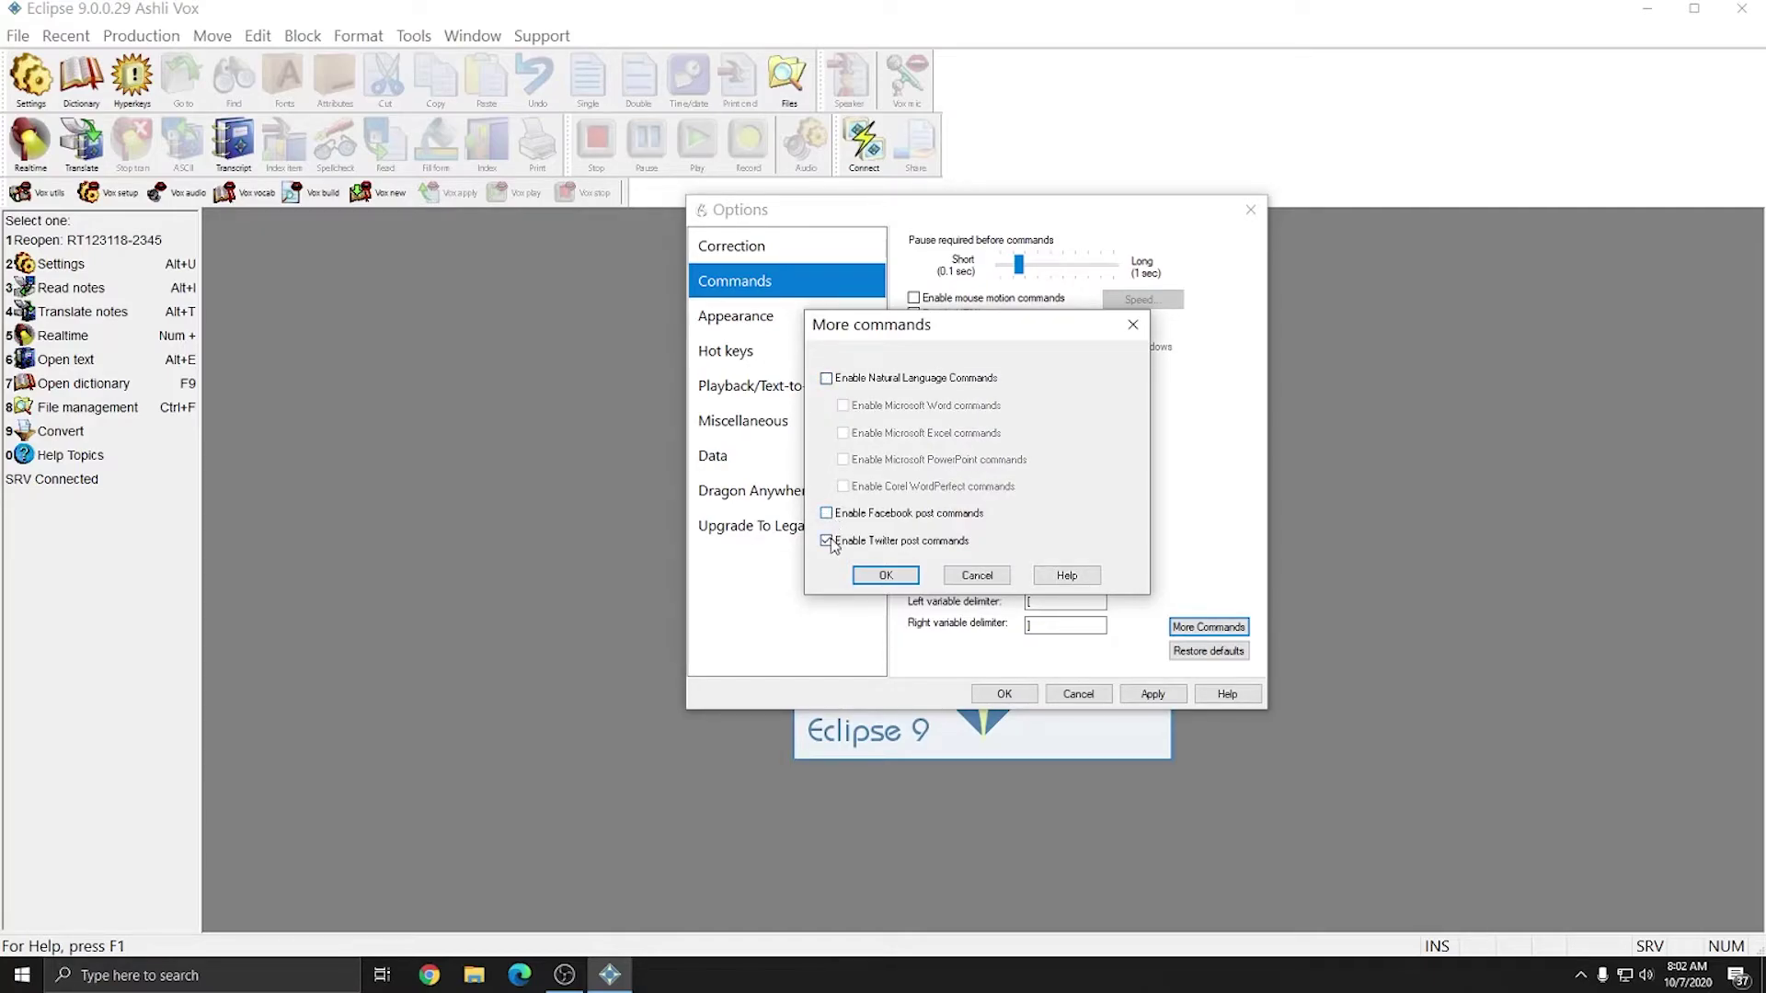
left_click(827, 541)
left_click(885, 576)
left_click(1152, 696)
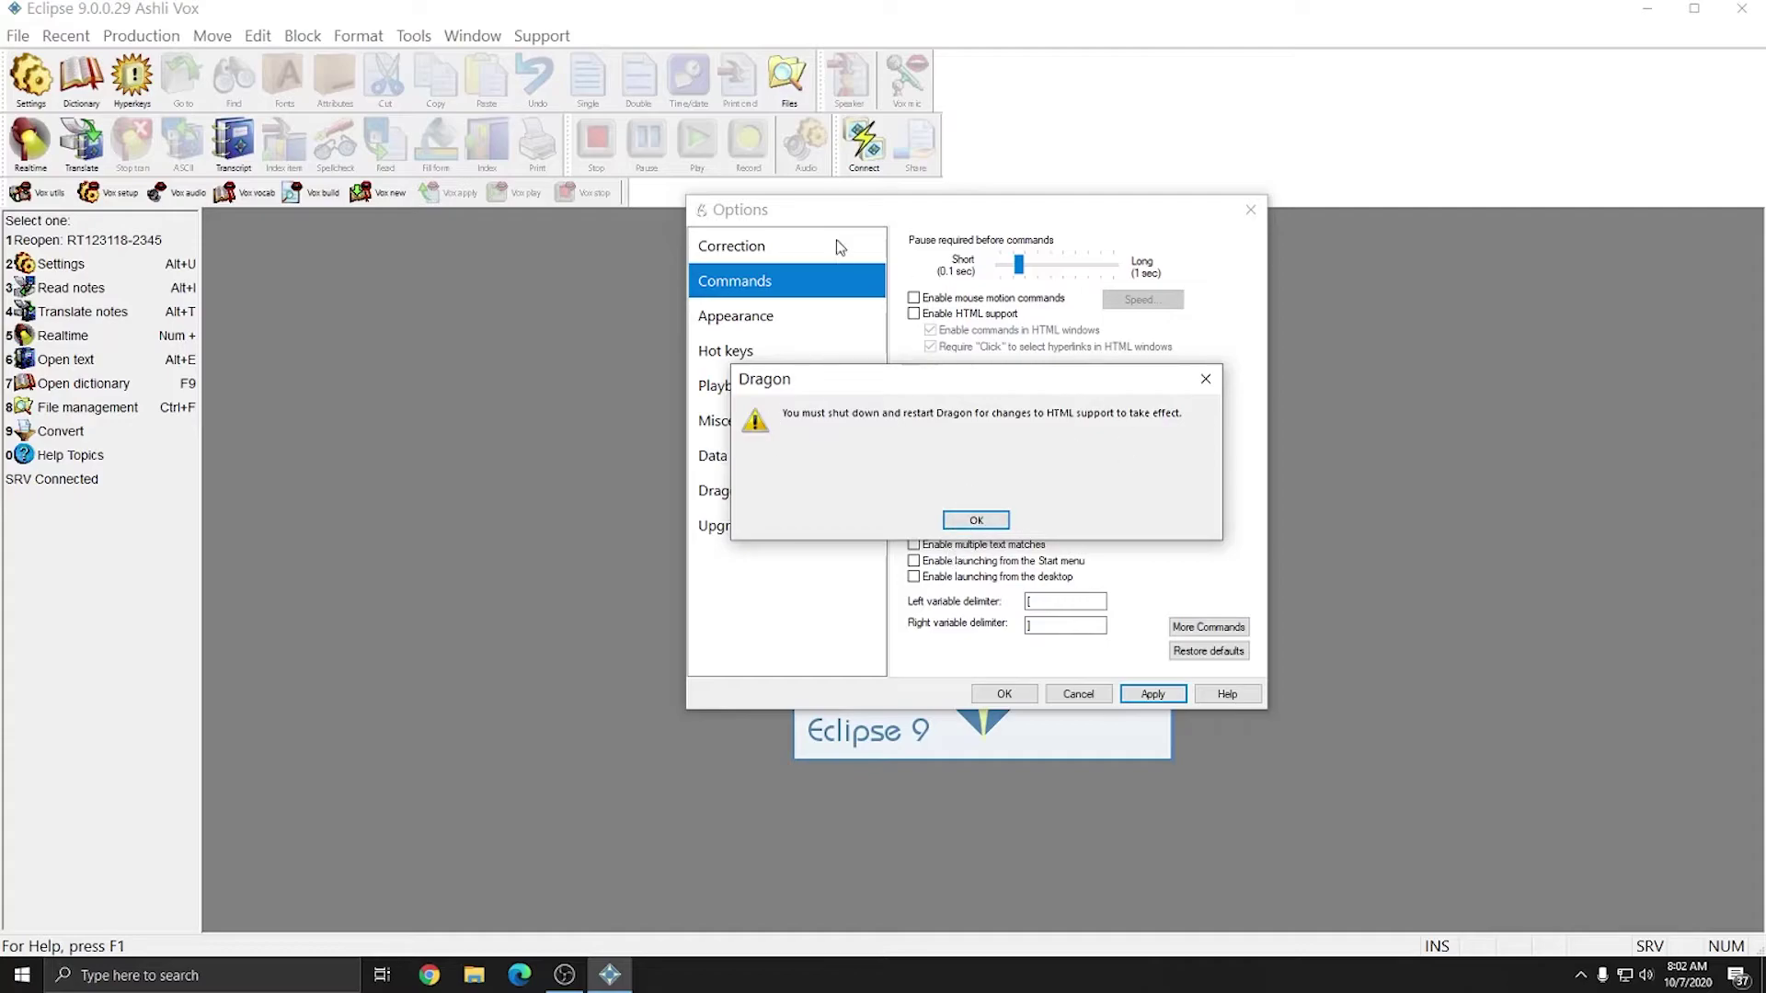
left_click(977, 520)
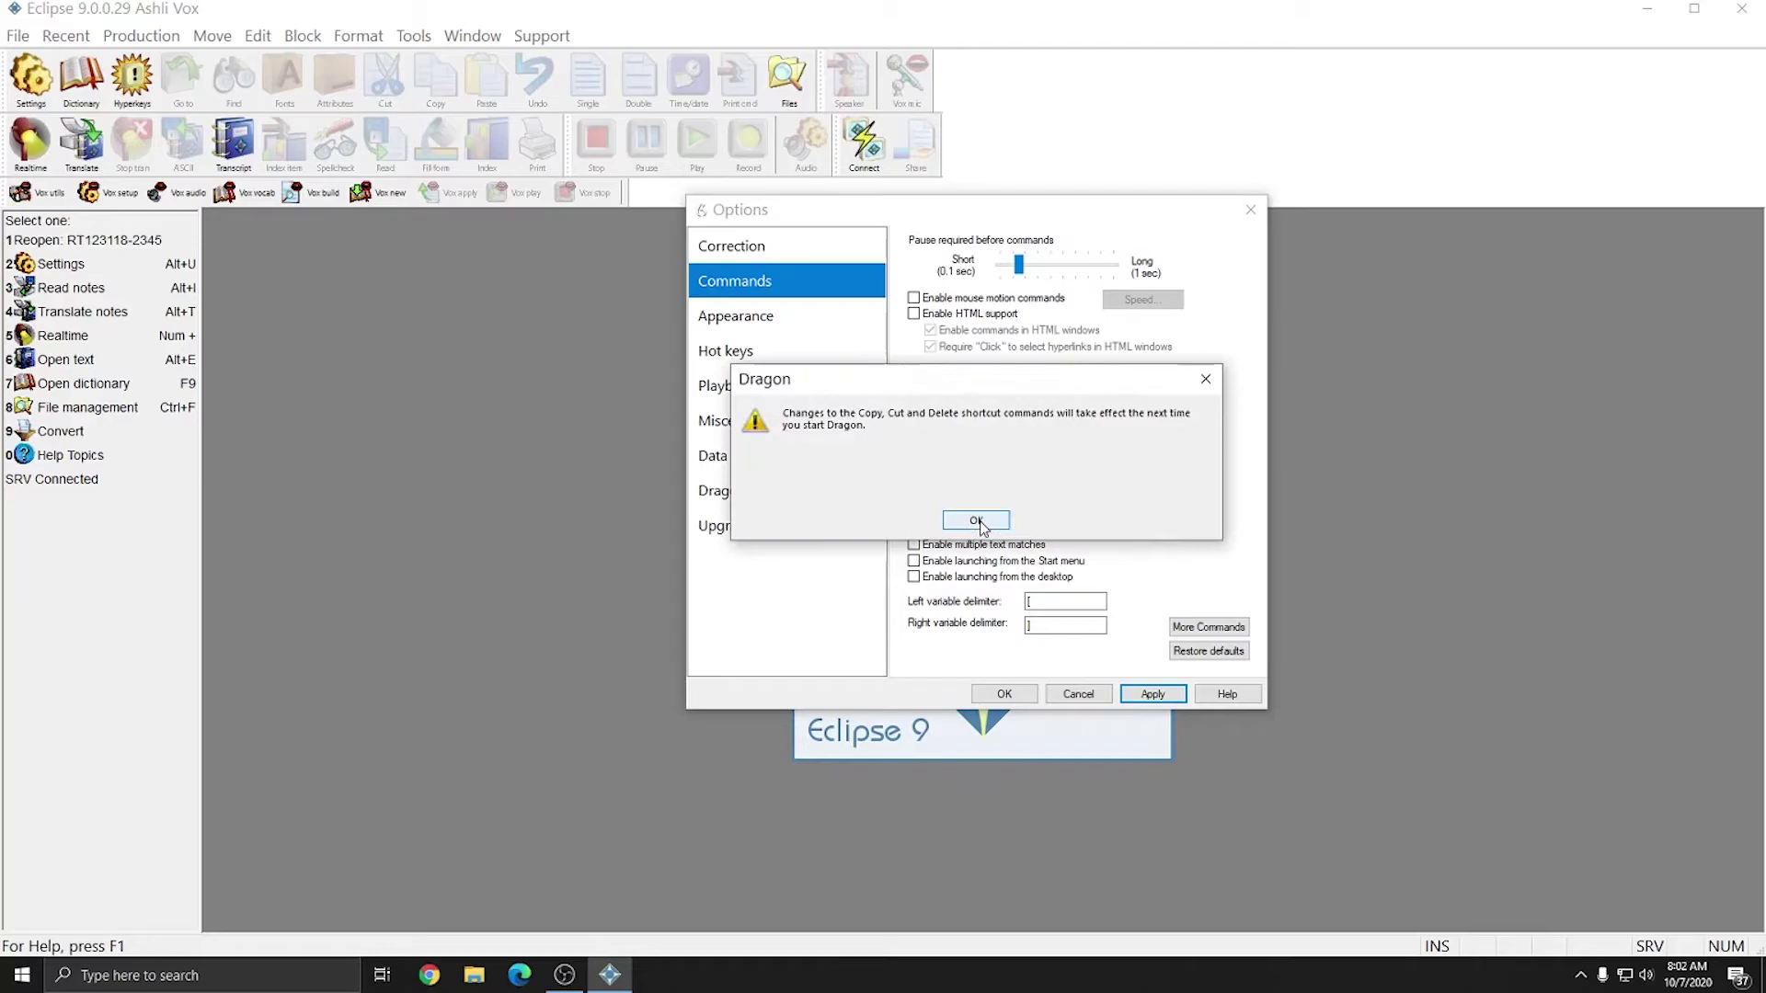
left_click(977, 521)
Step: Review the Appearance options, and in the Hot keys options clear the key combination for Microphone on/off
left_click(741, 317)
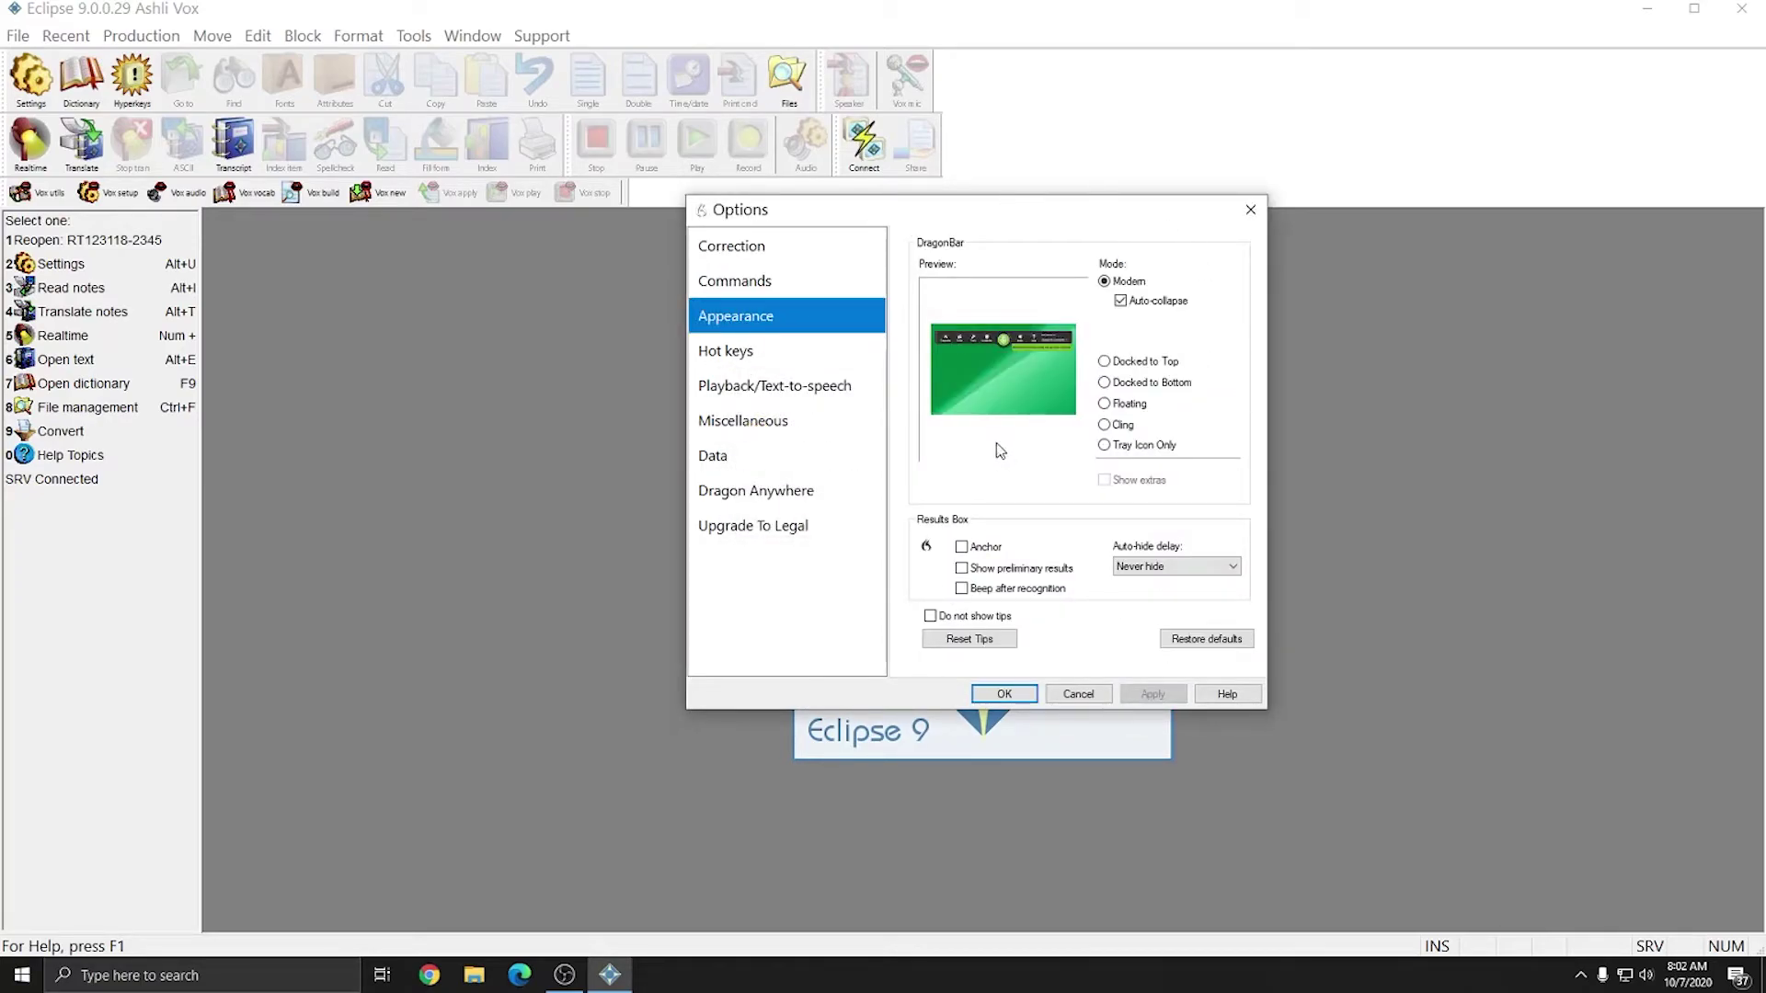
left_click(739, 355)
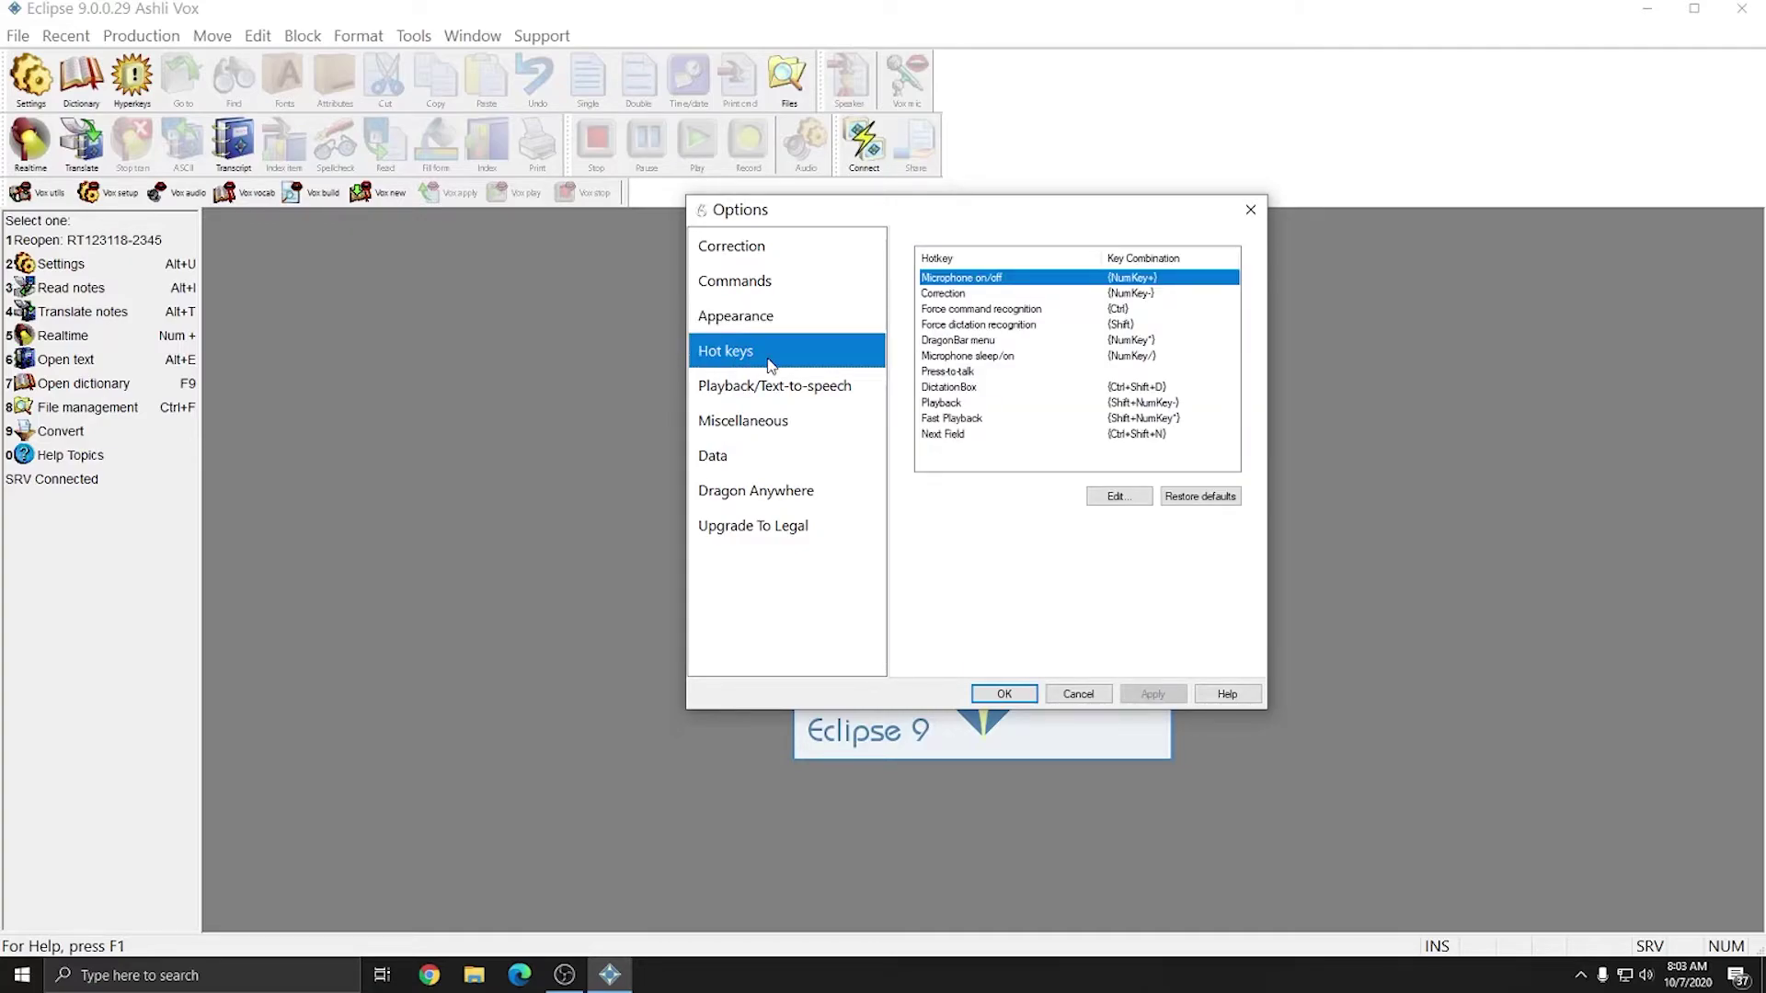
double_click(1130, 280)
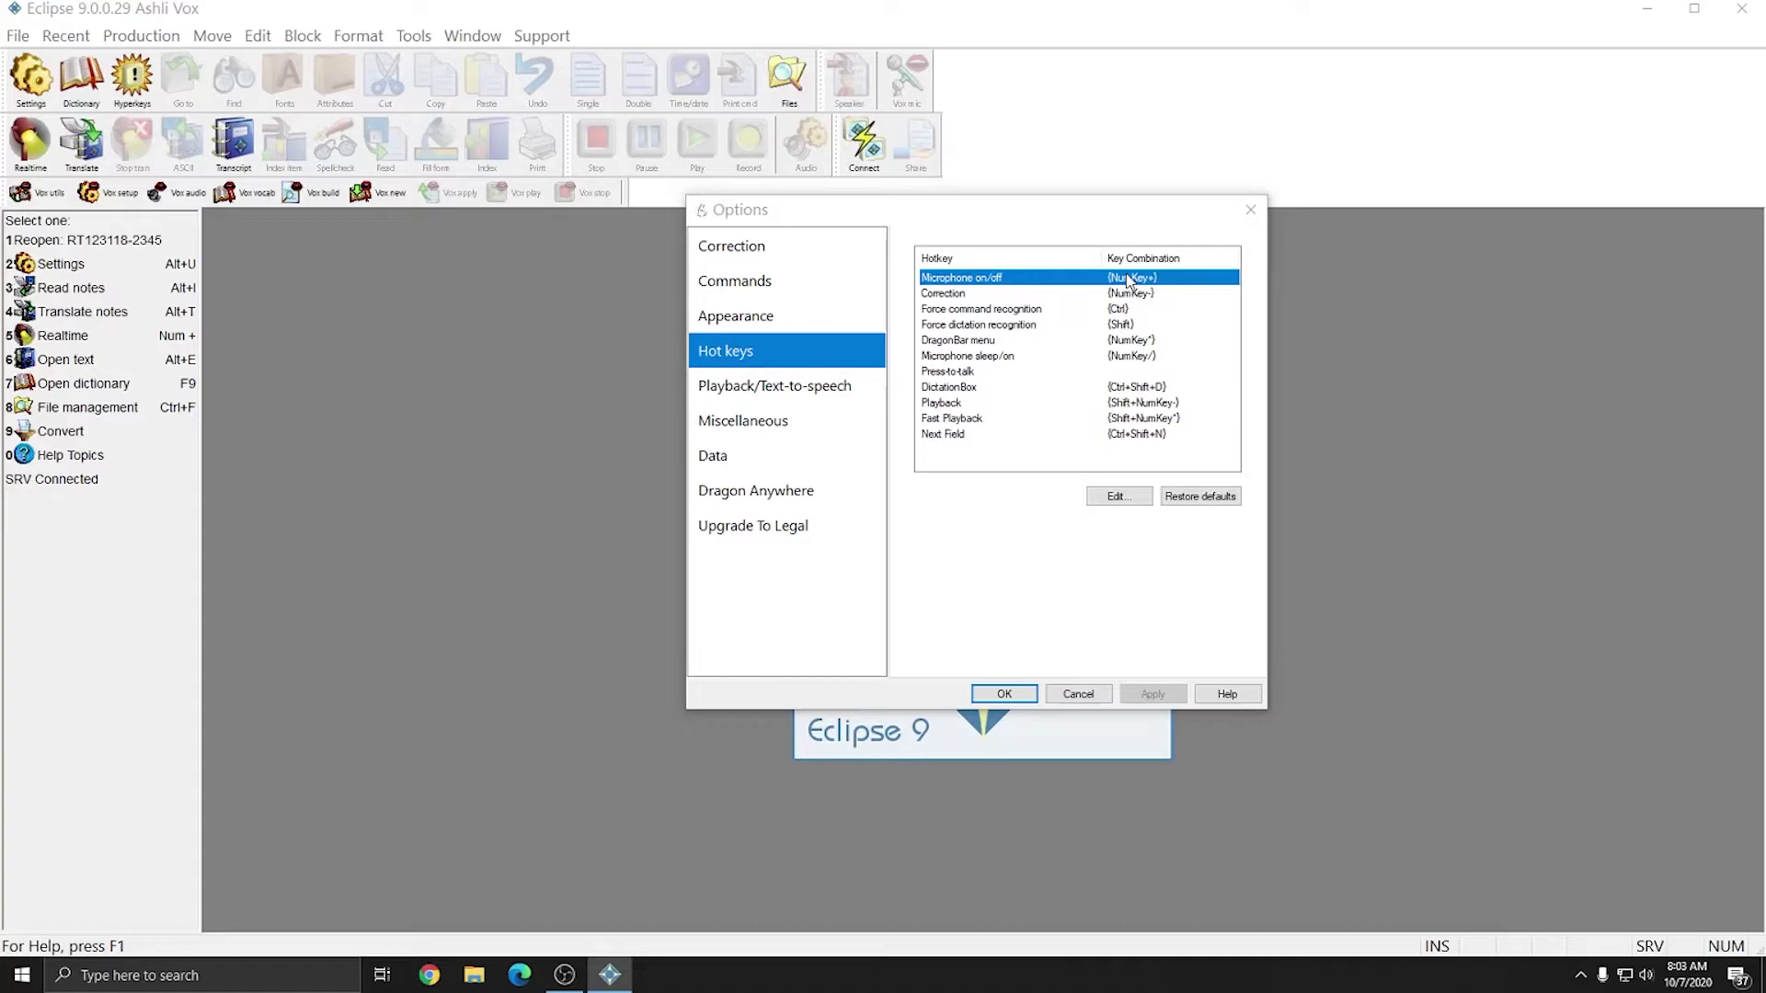
left_click(1121, 501)
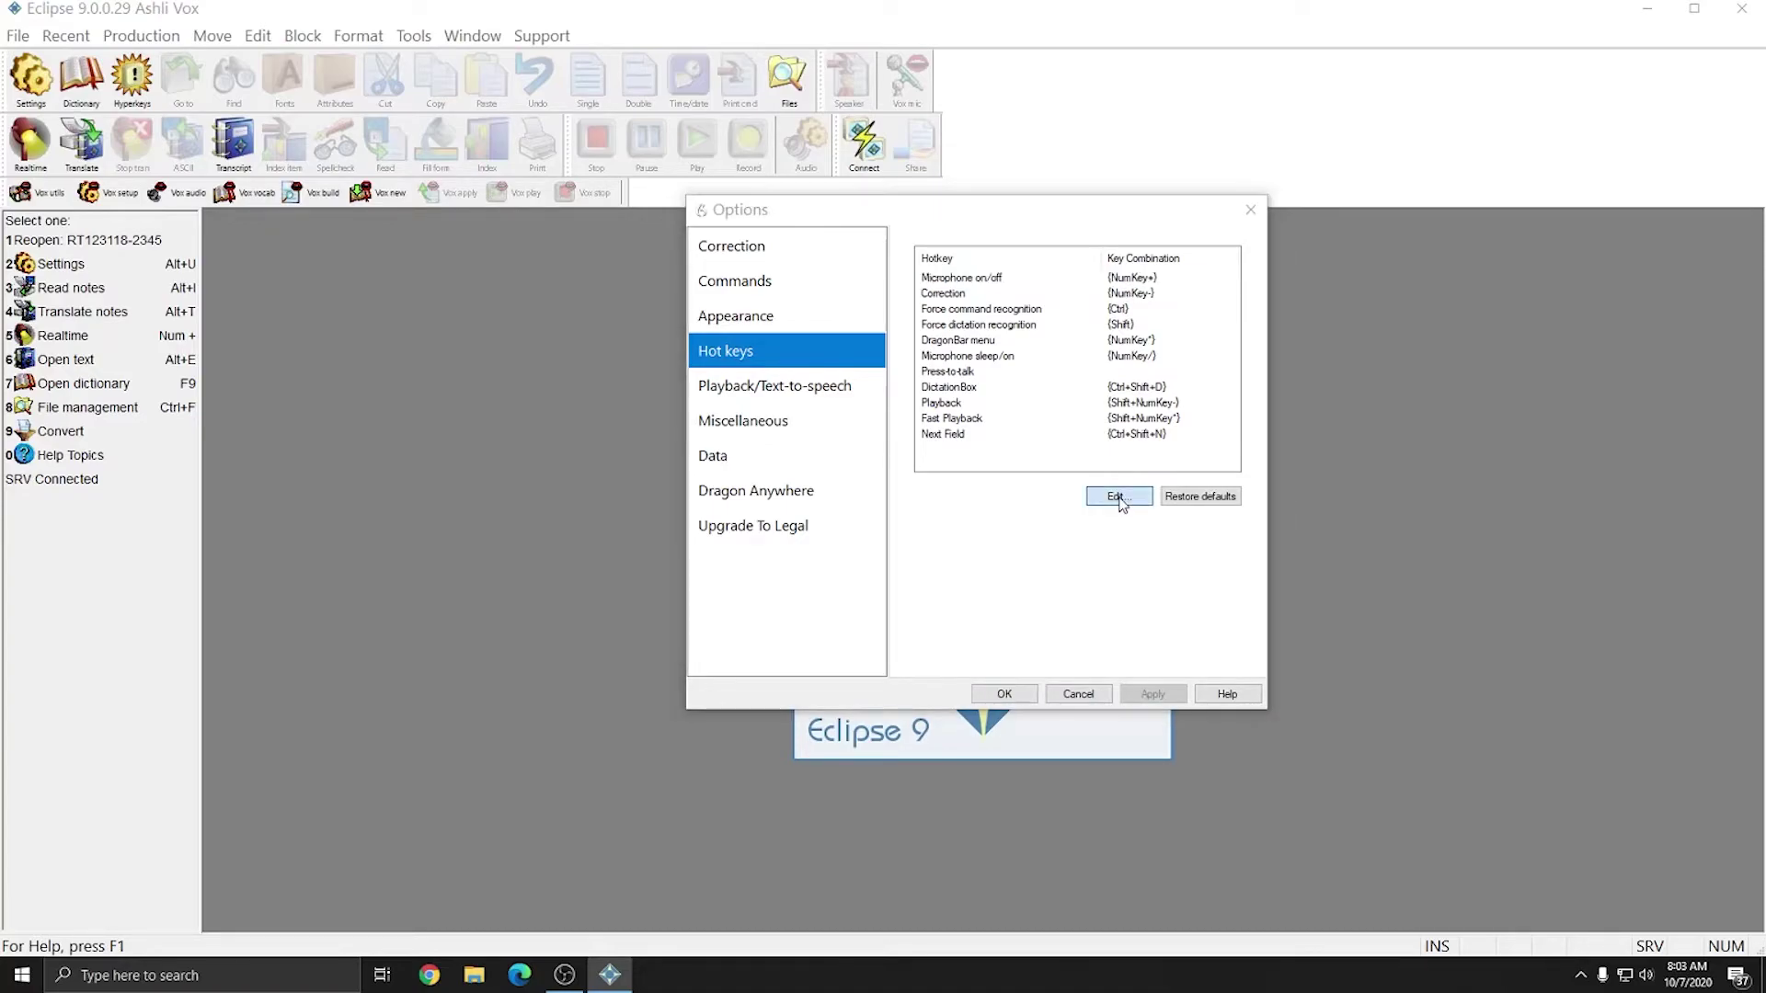
left_click(1090, 395)
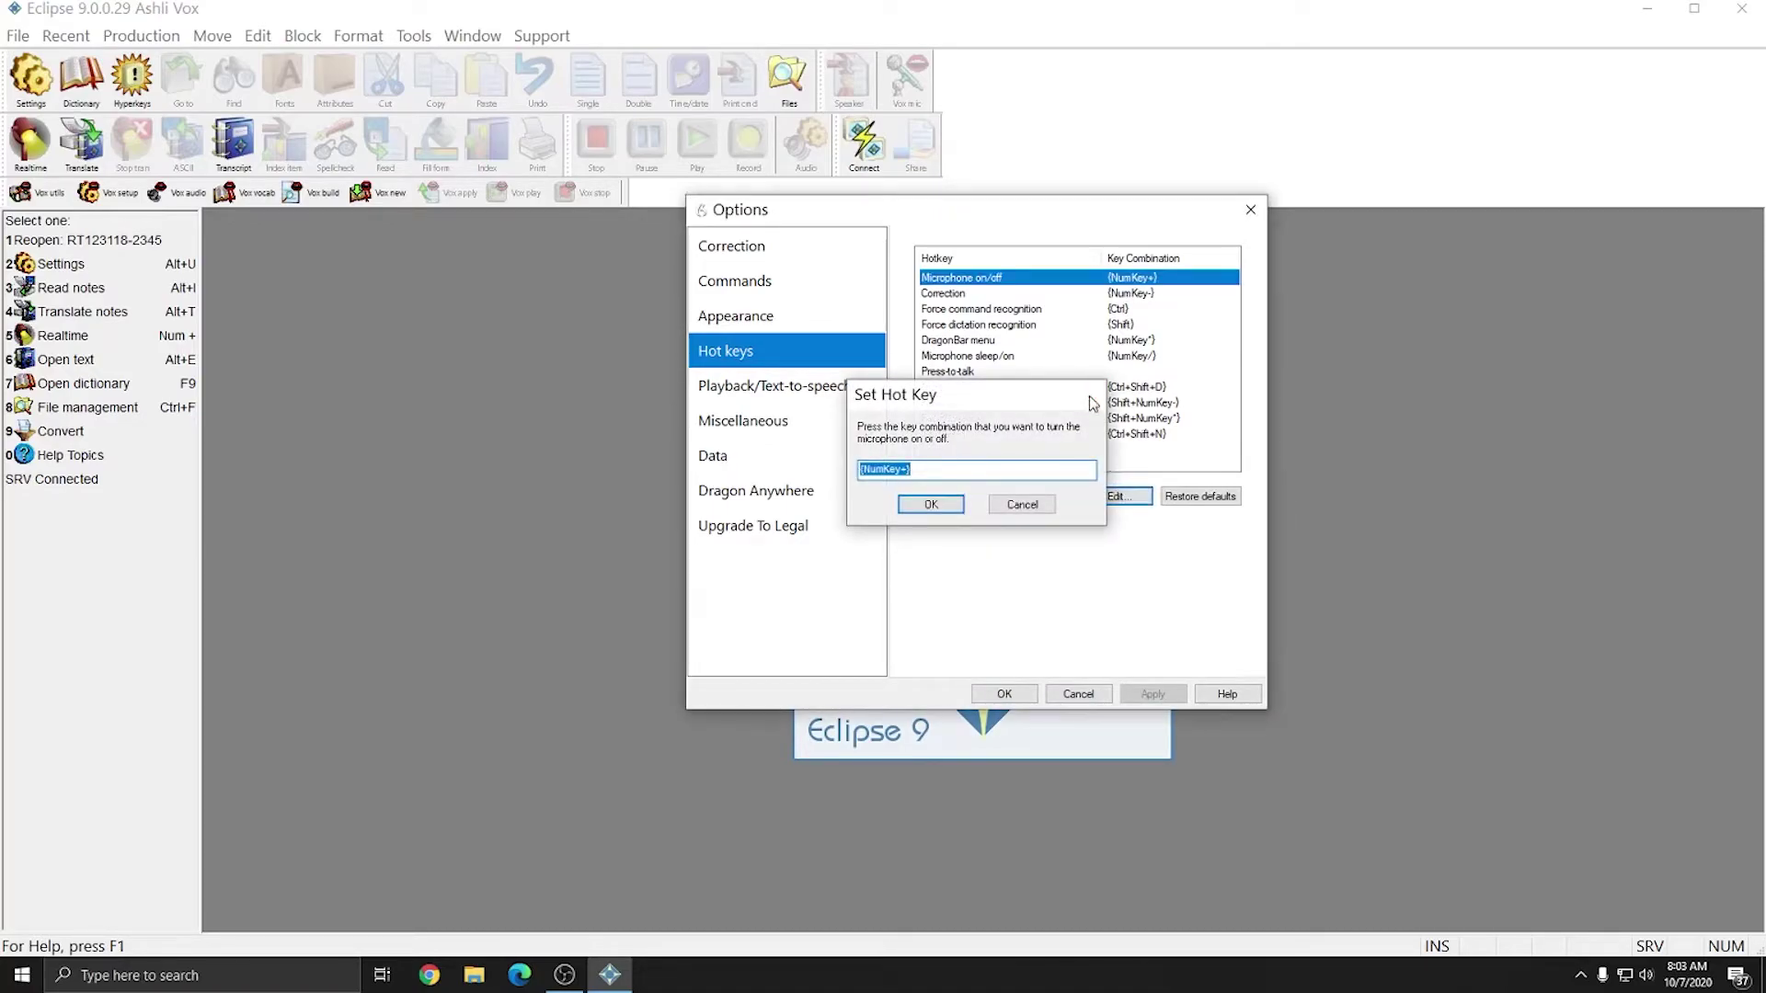
double_click(1128, 280)
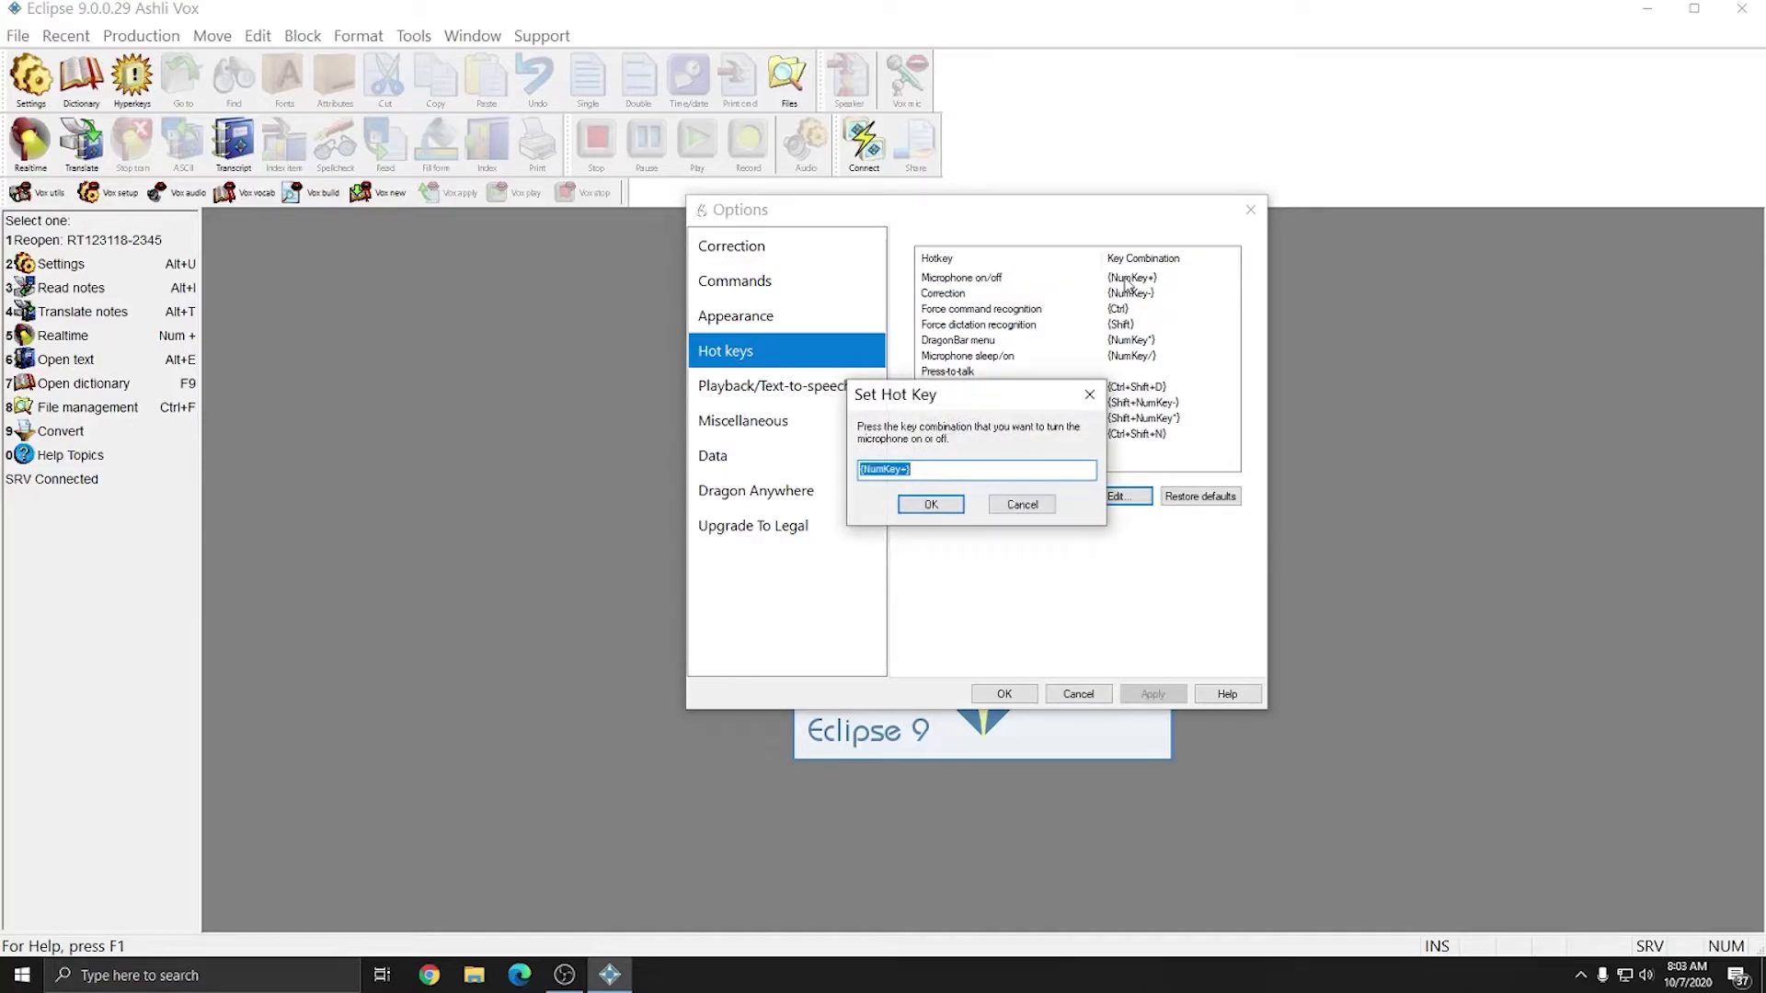
key("BackSpace")
left_click(931, 504)
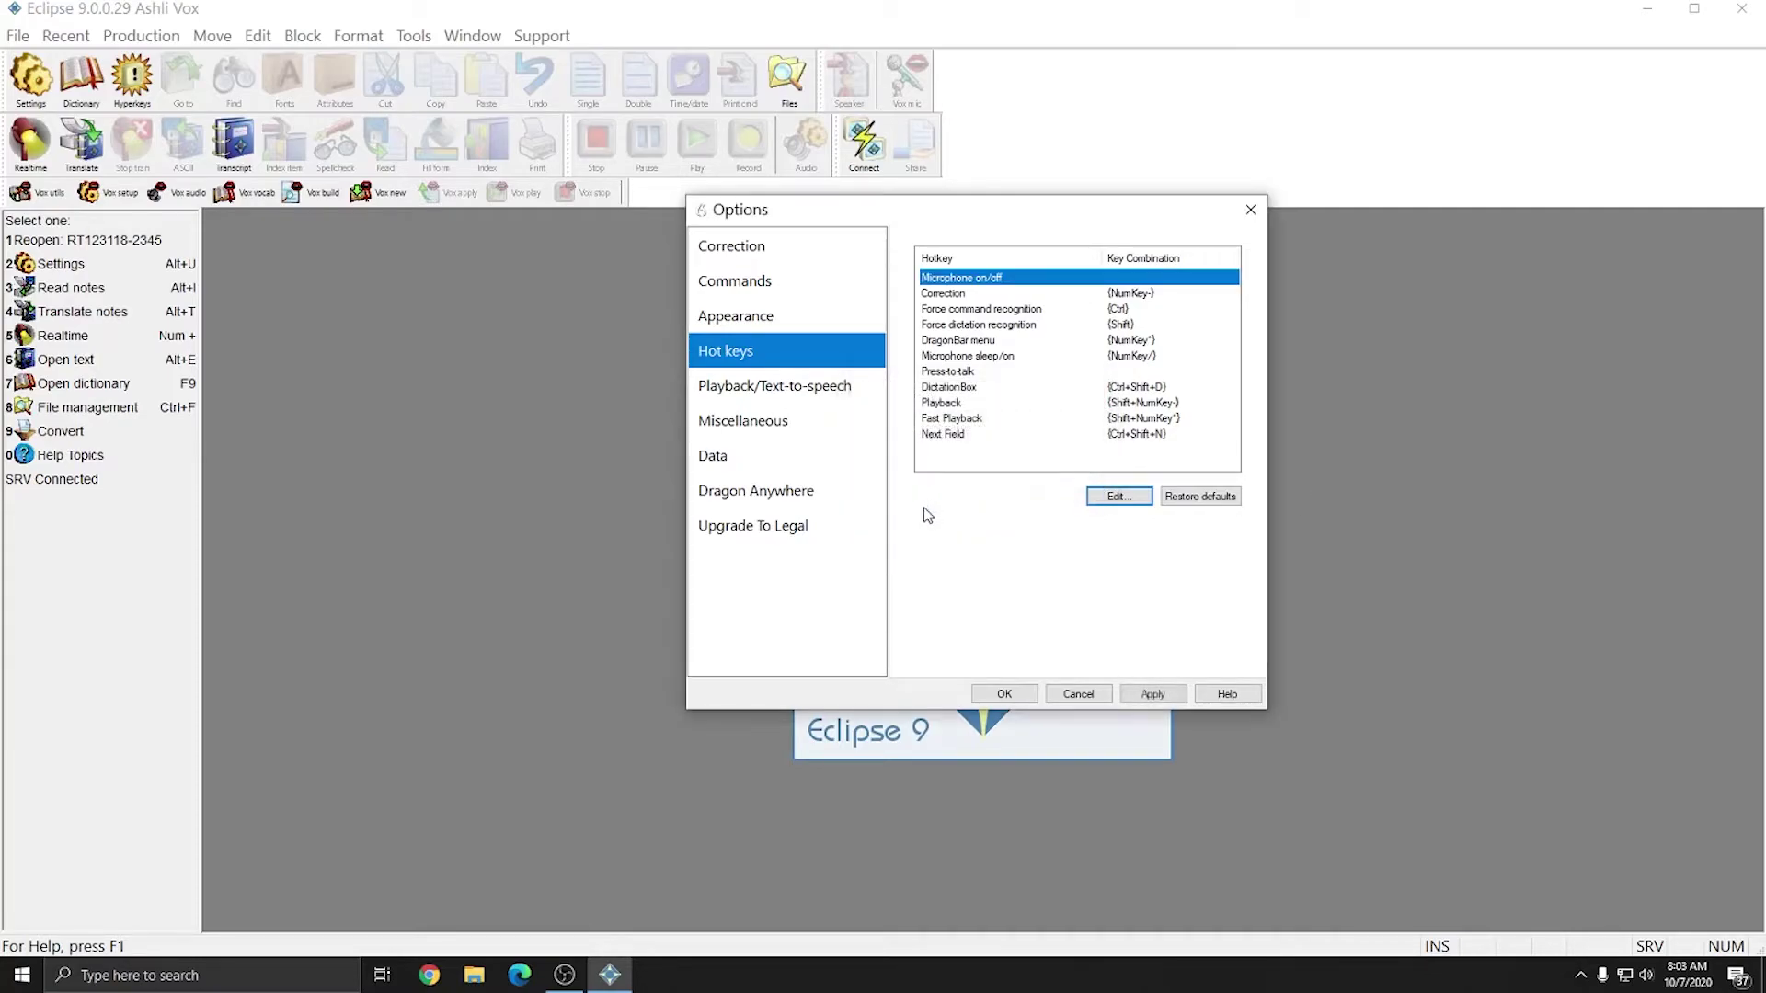
Step: Clear the hot keys for Correction, Force command recognition and Force dictation recognition
double_click(1120, 295)
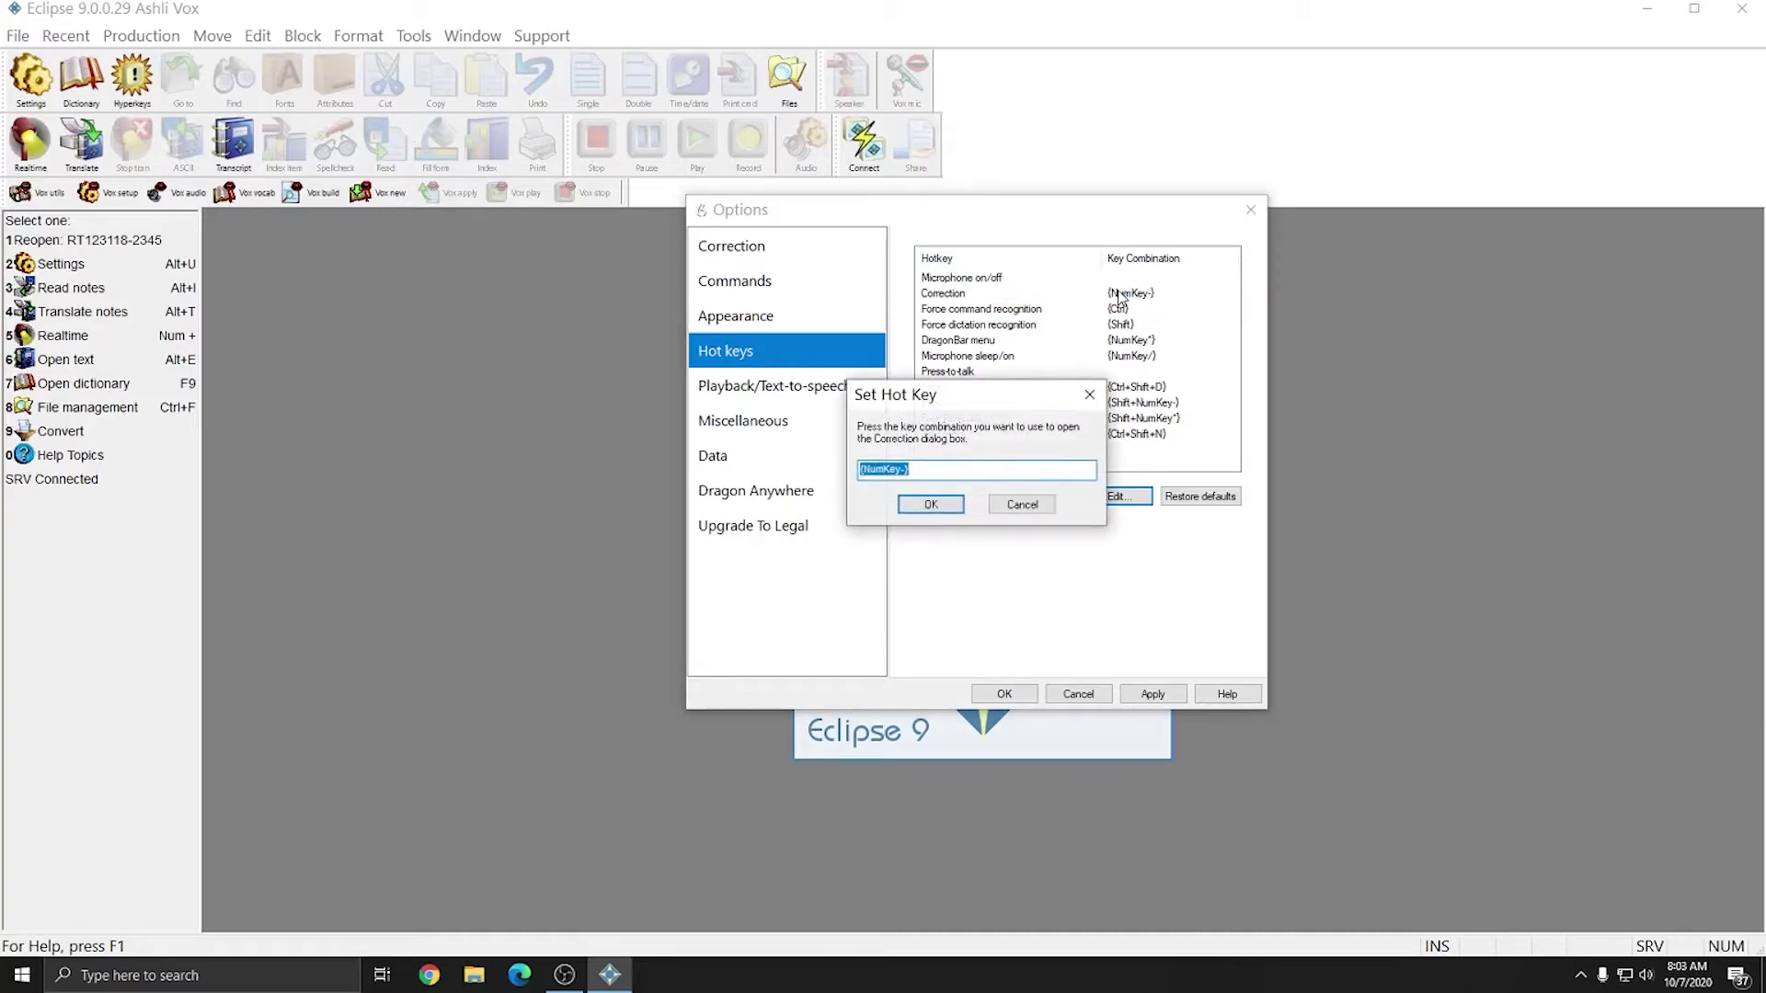
key("BackSpace")
left_click(933, 506)
double_click(1119, 313)
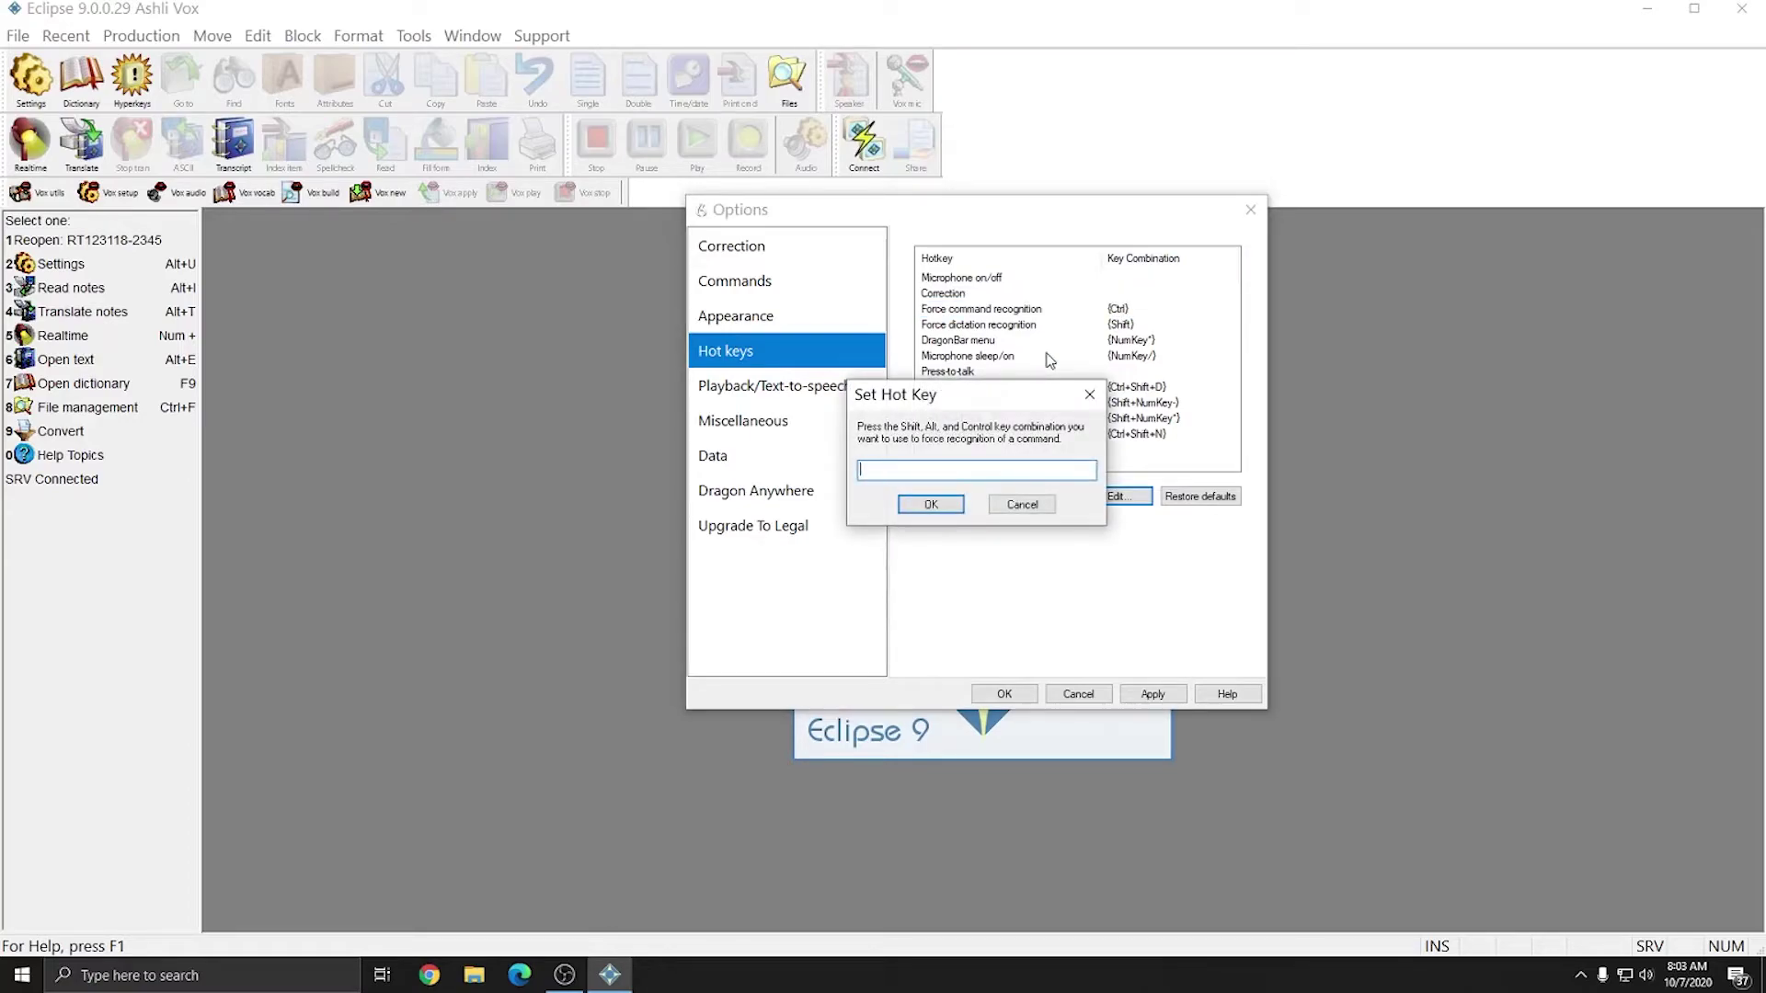
left_click(931, 504)
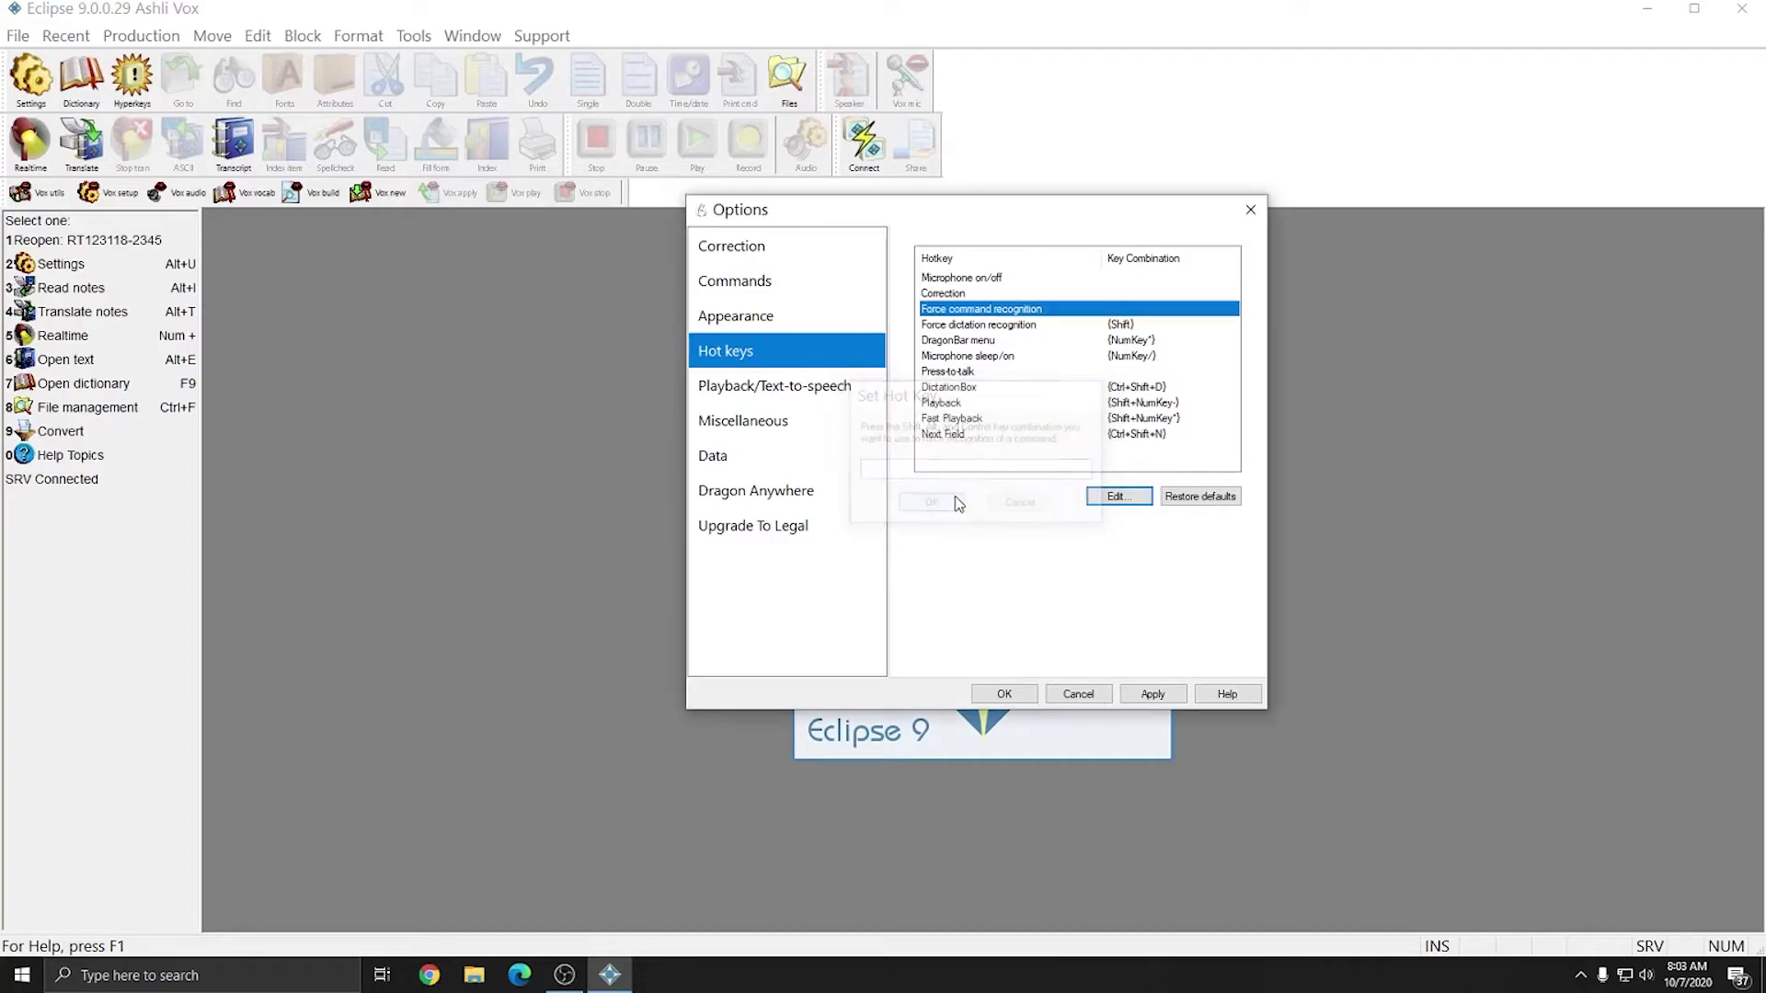
double_click(1125, 324)
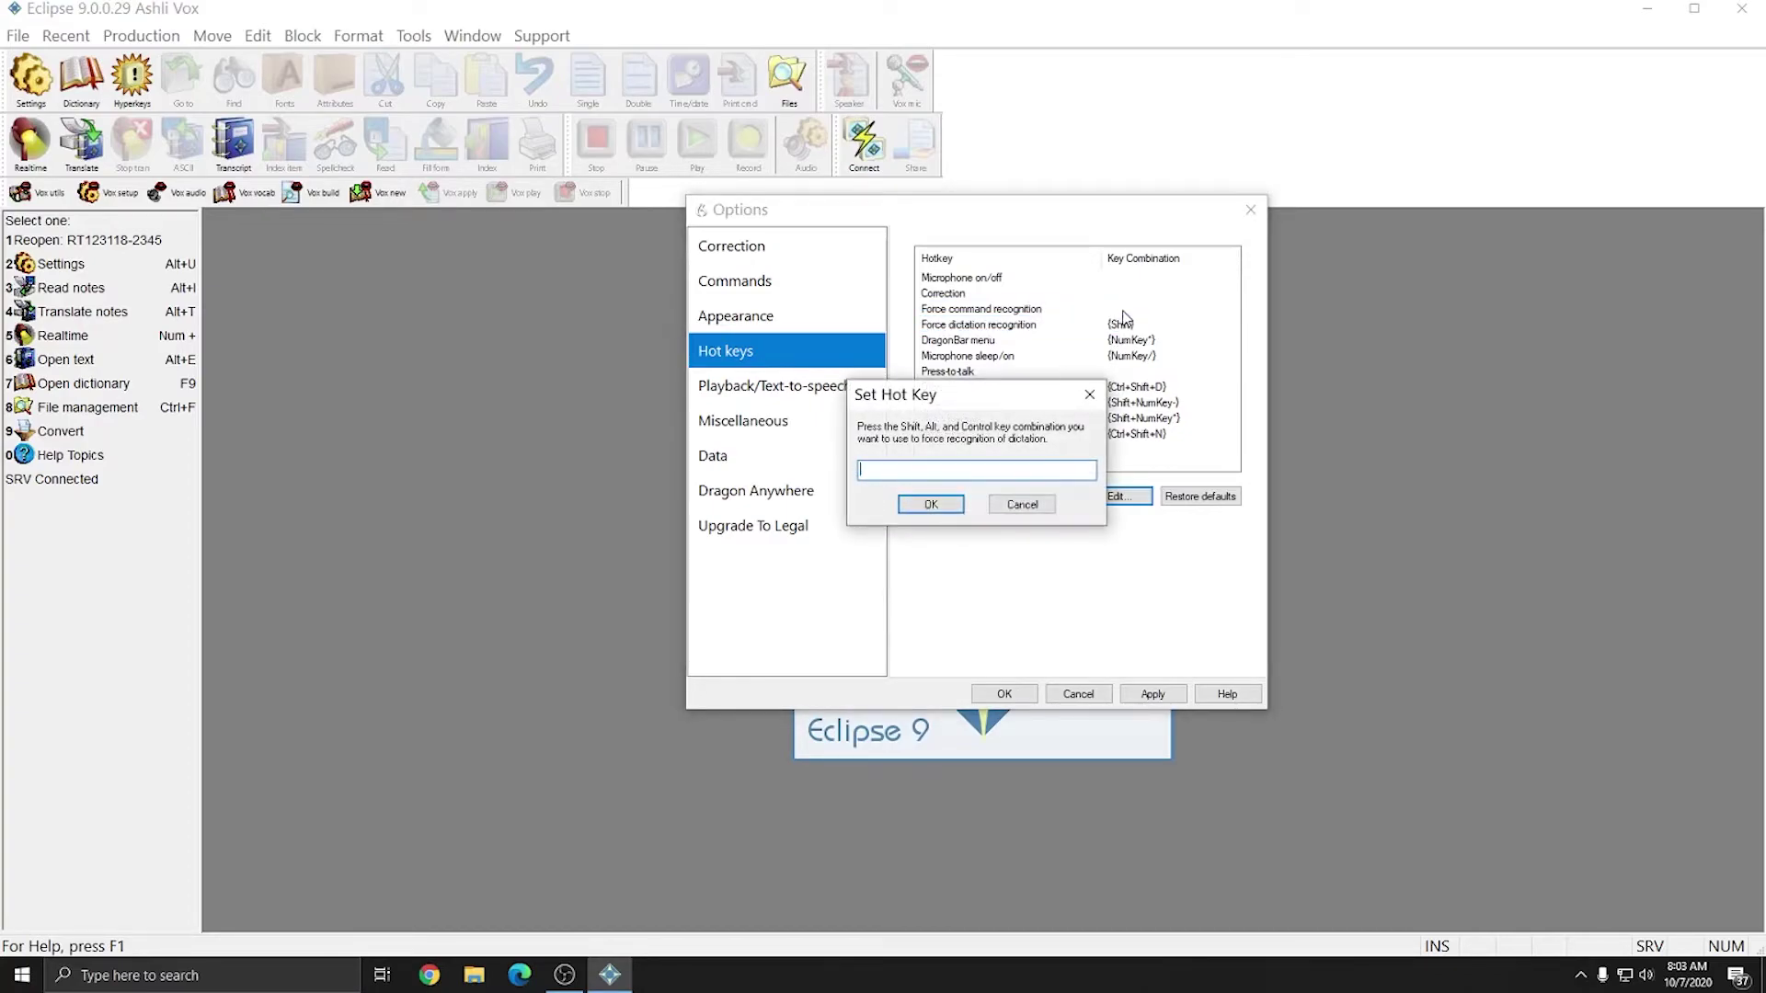
left_click(931, 504)
Step: Remove the key combinations assigned to the DragonBar menu, Microphone sleep/on and DictationBox
left_click(1130, 341)
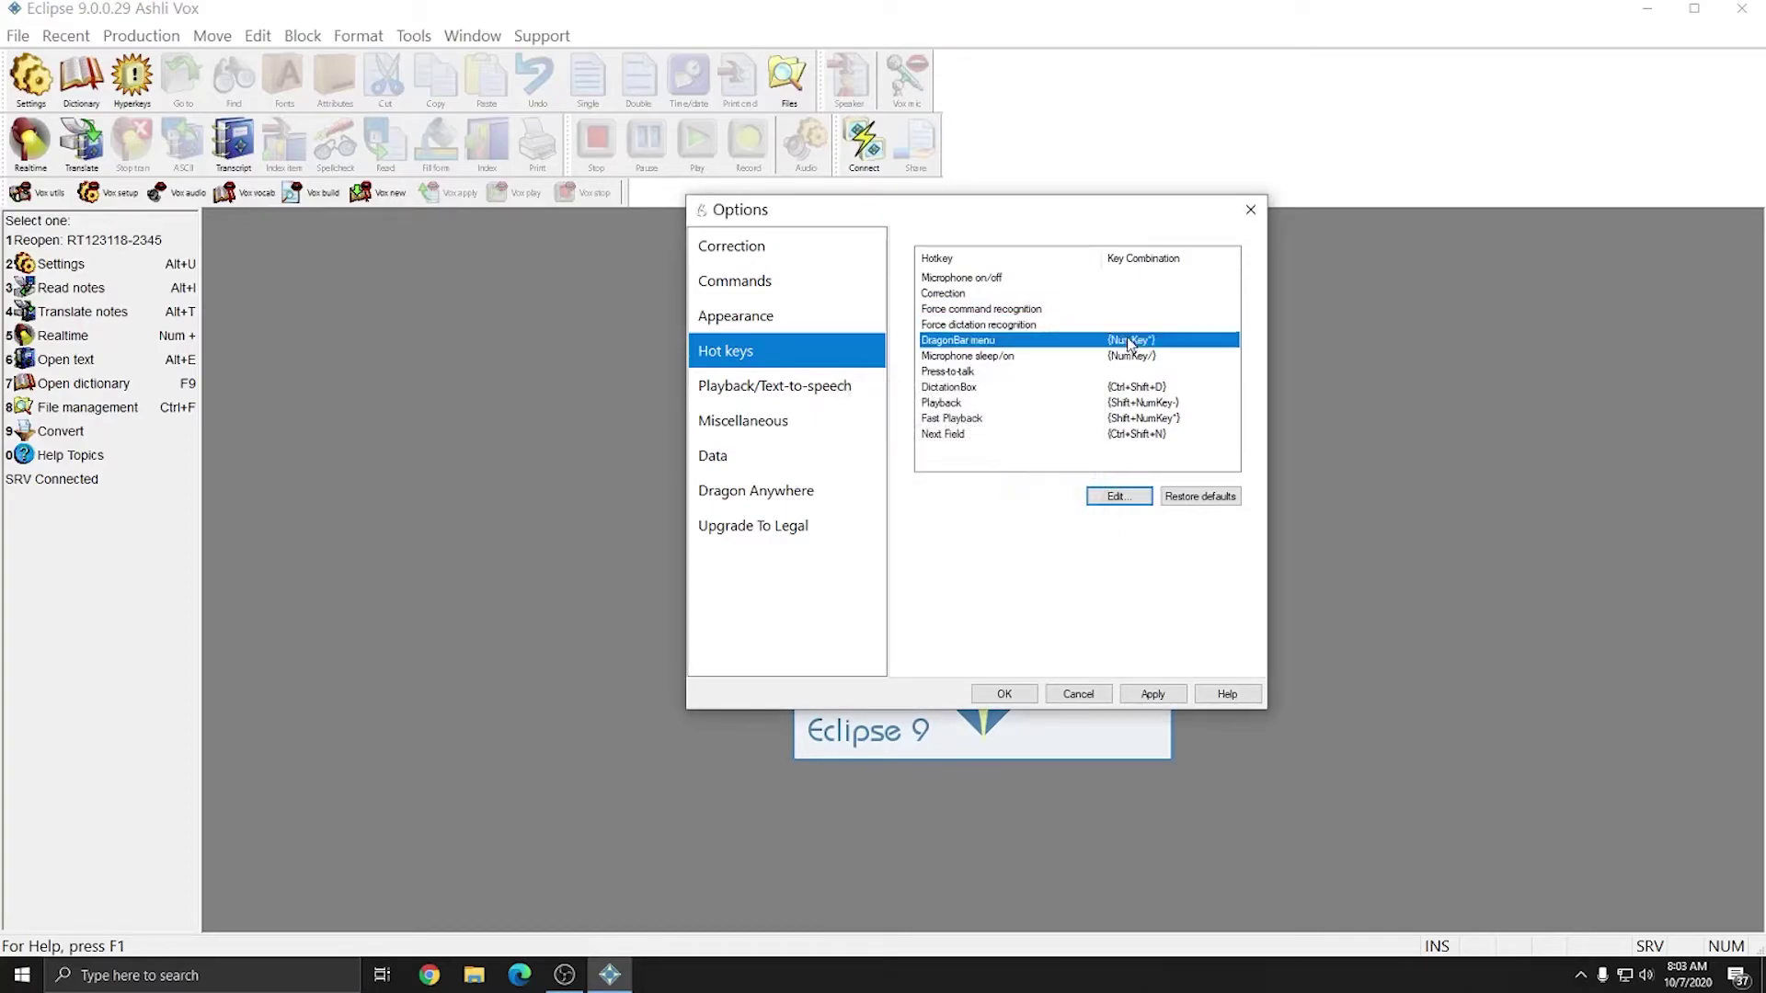
double_click(1130, 342)
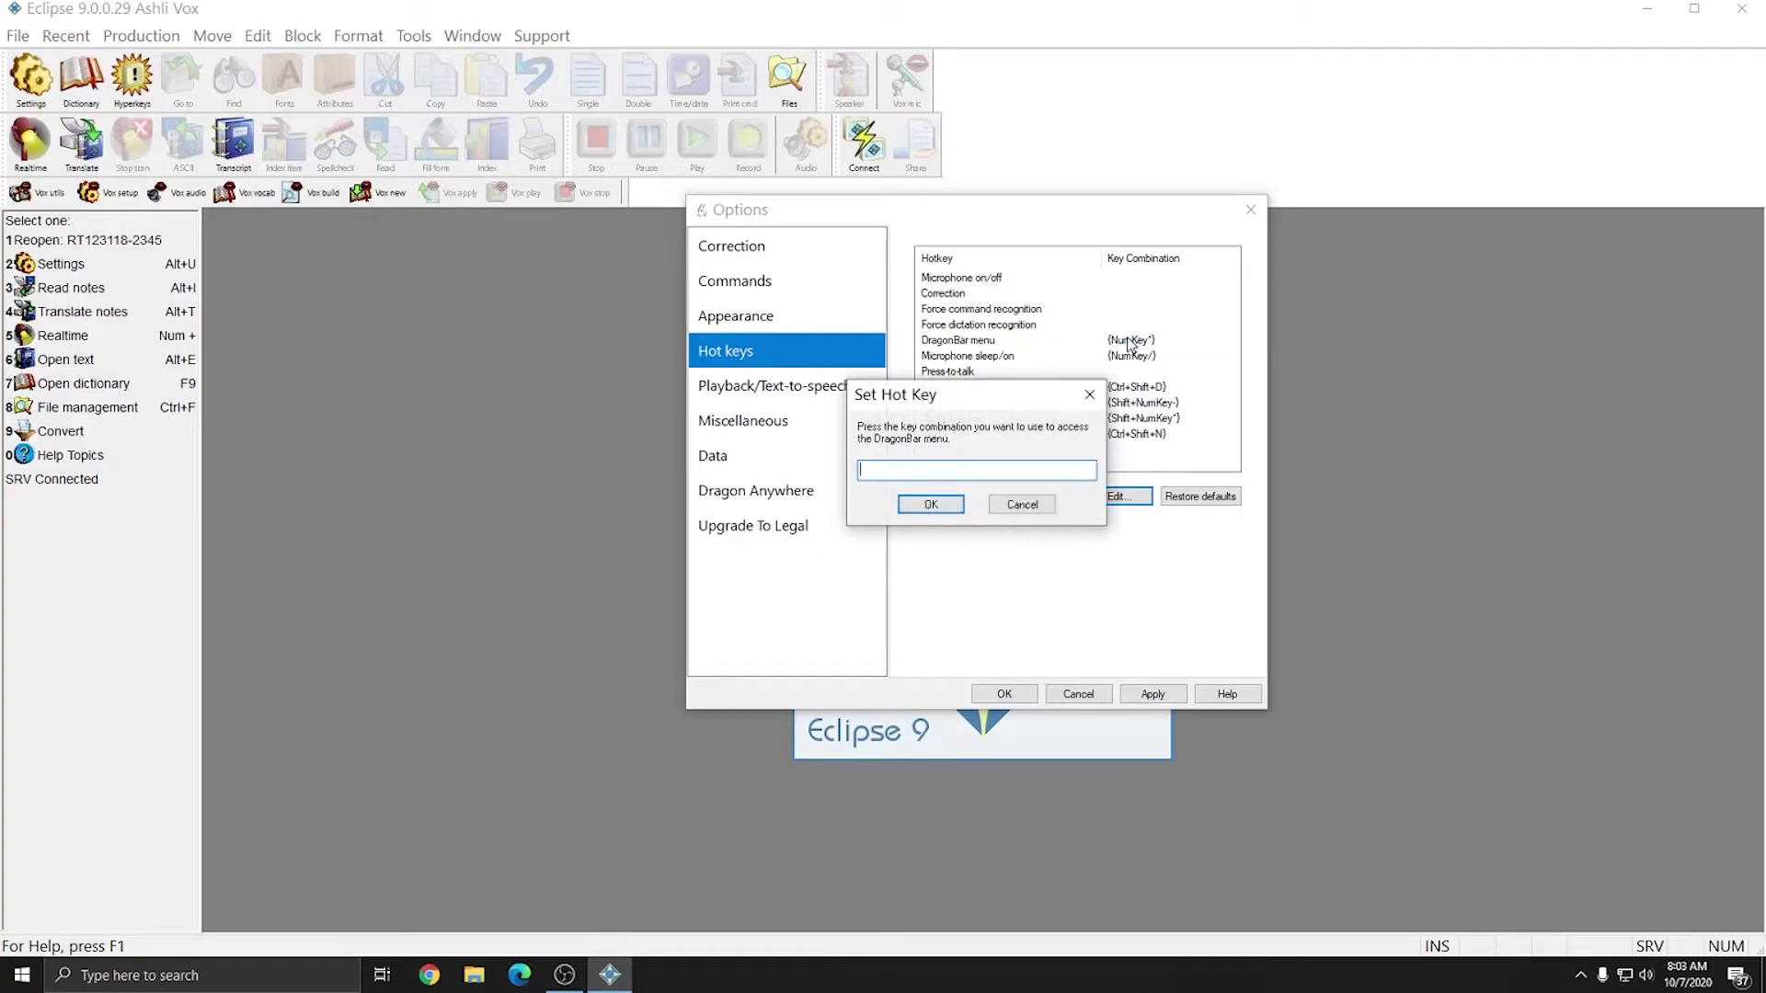
left_click(931, 505)
double_click(1139, 356)
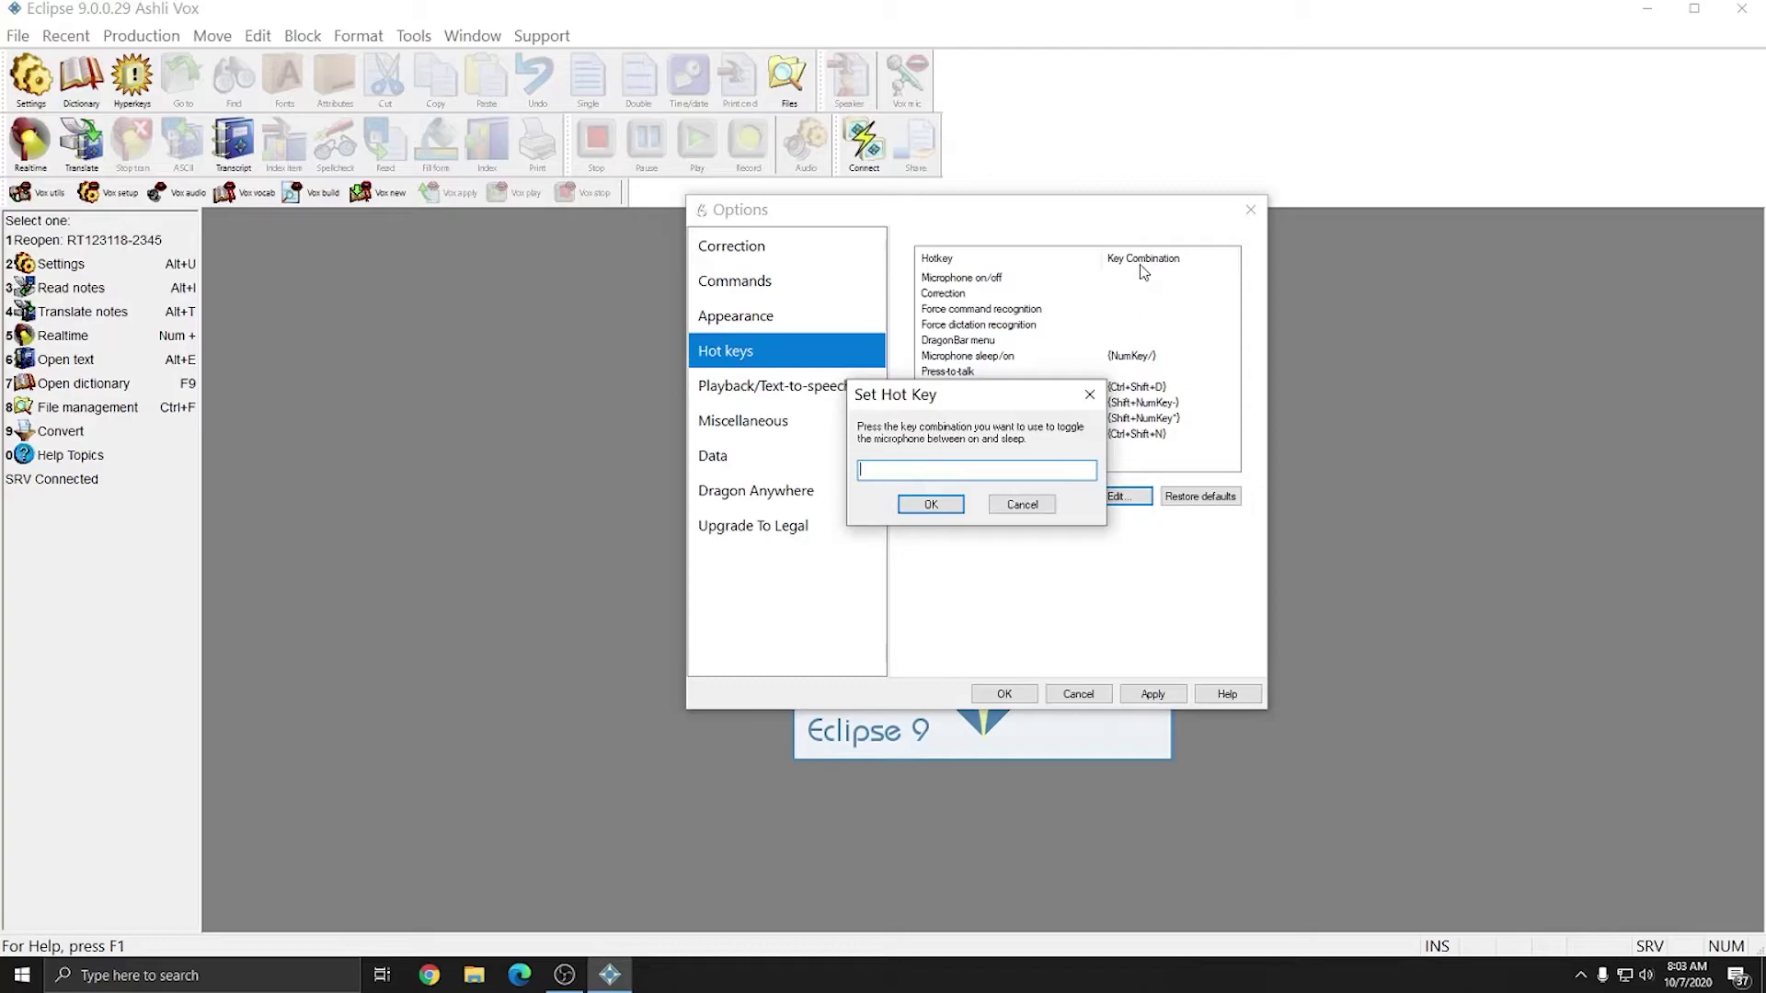
key("Return")
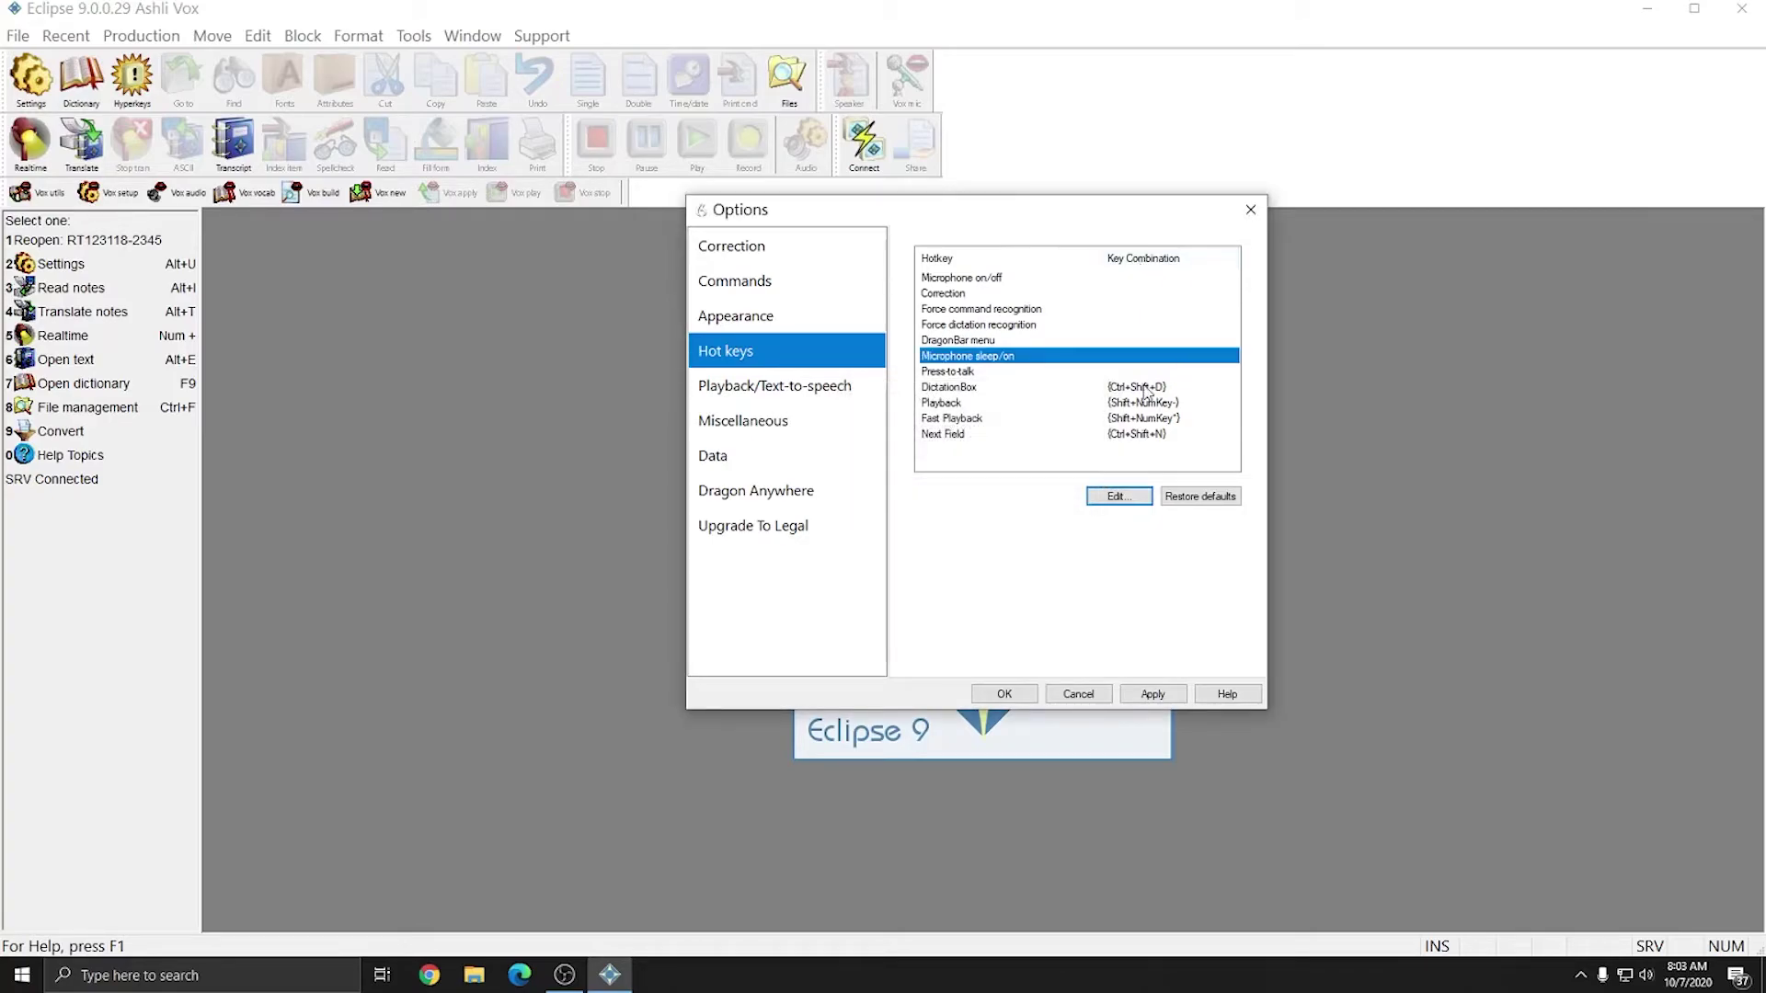
double_click(1130, 388)
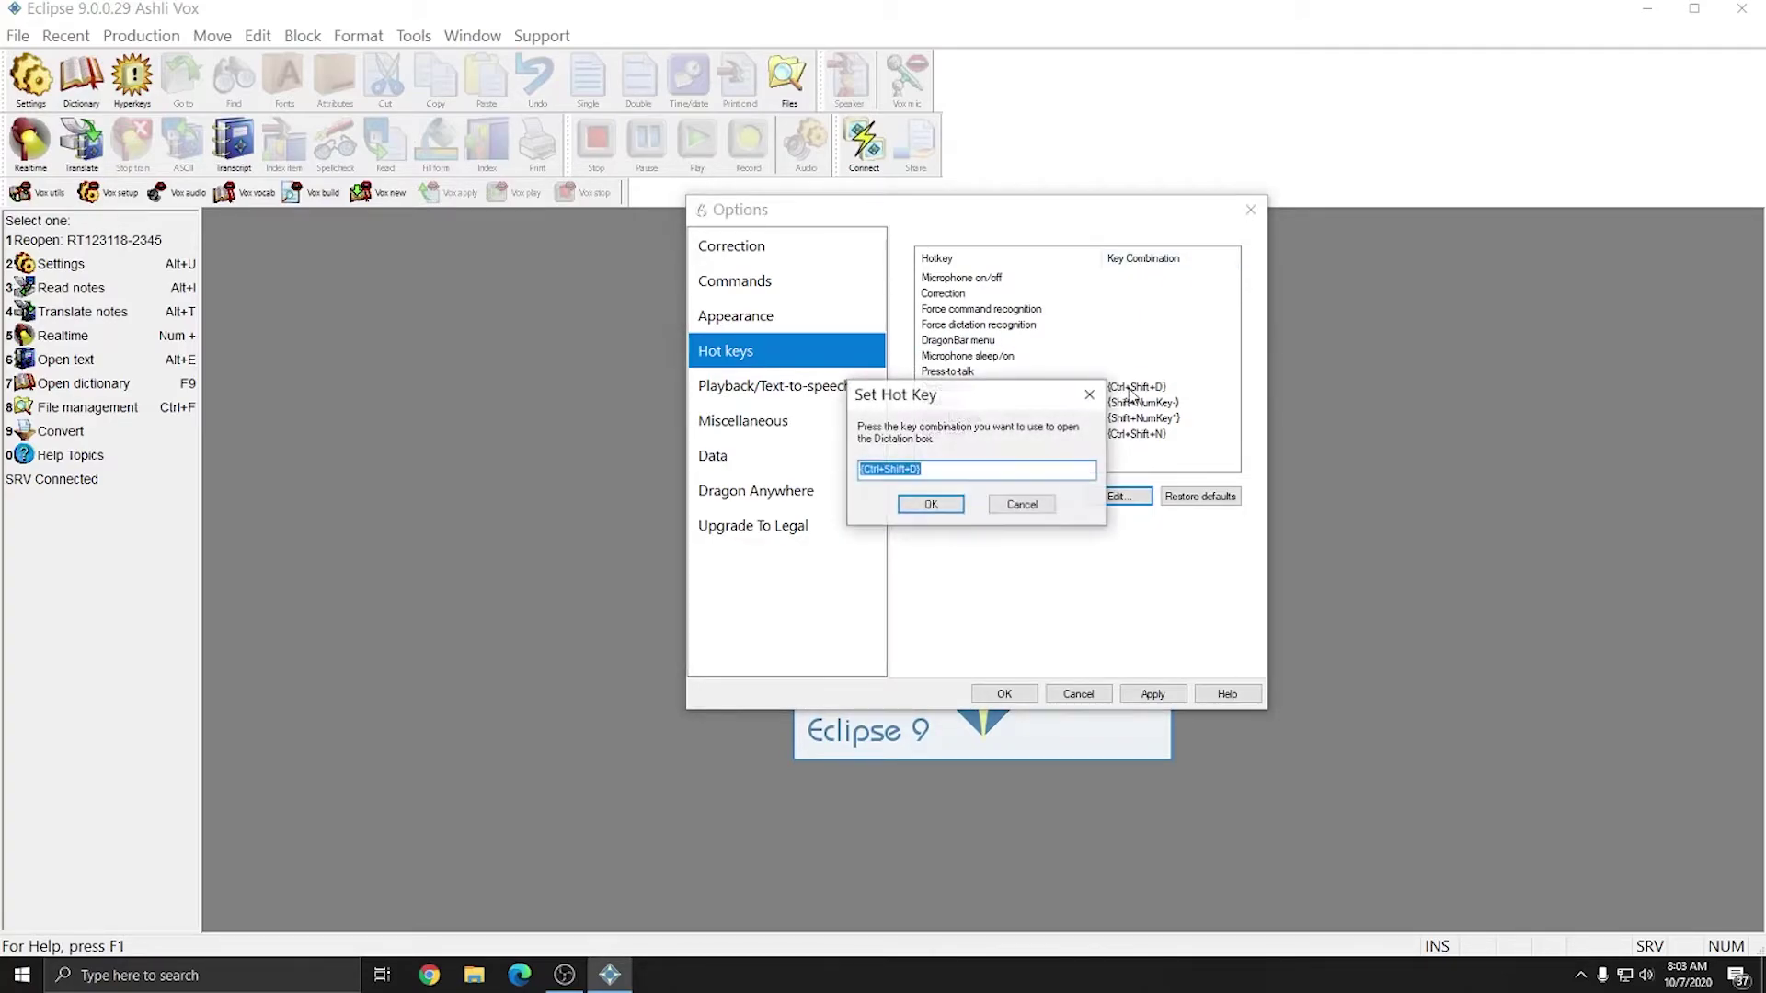
key("Return")
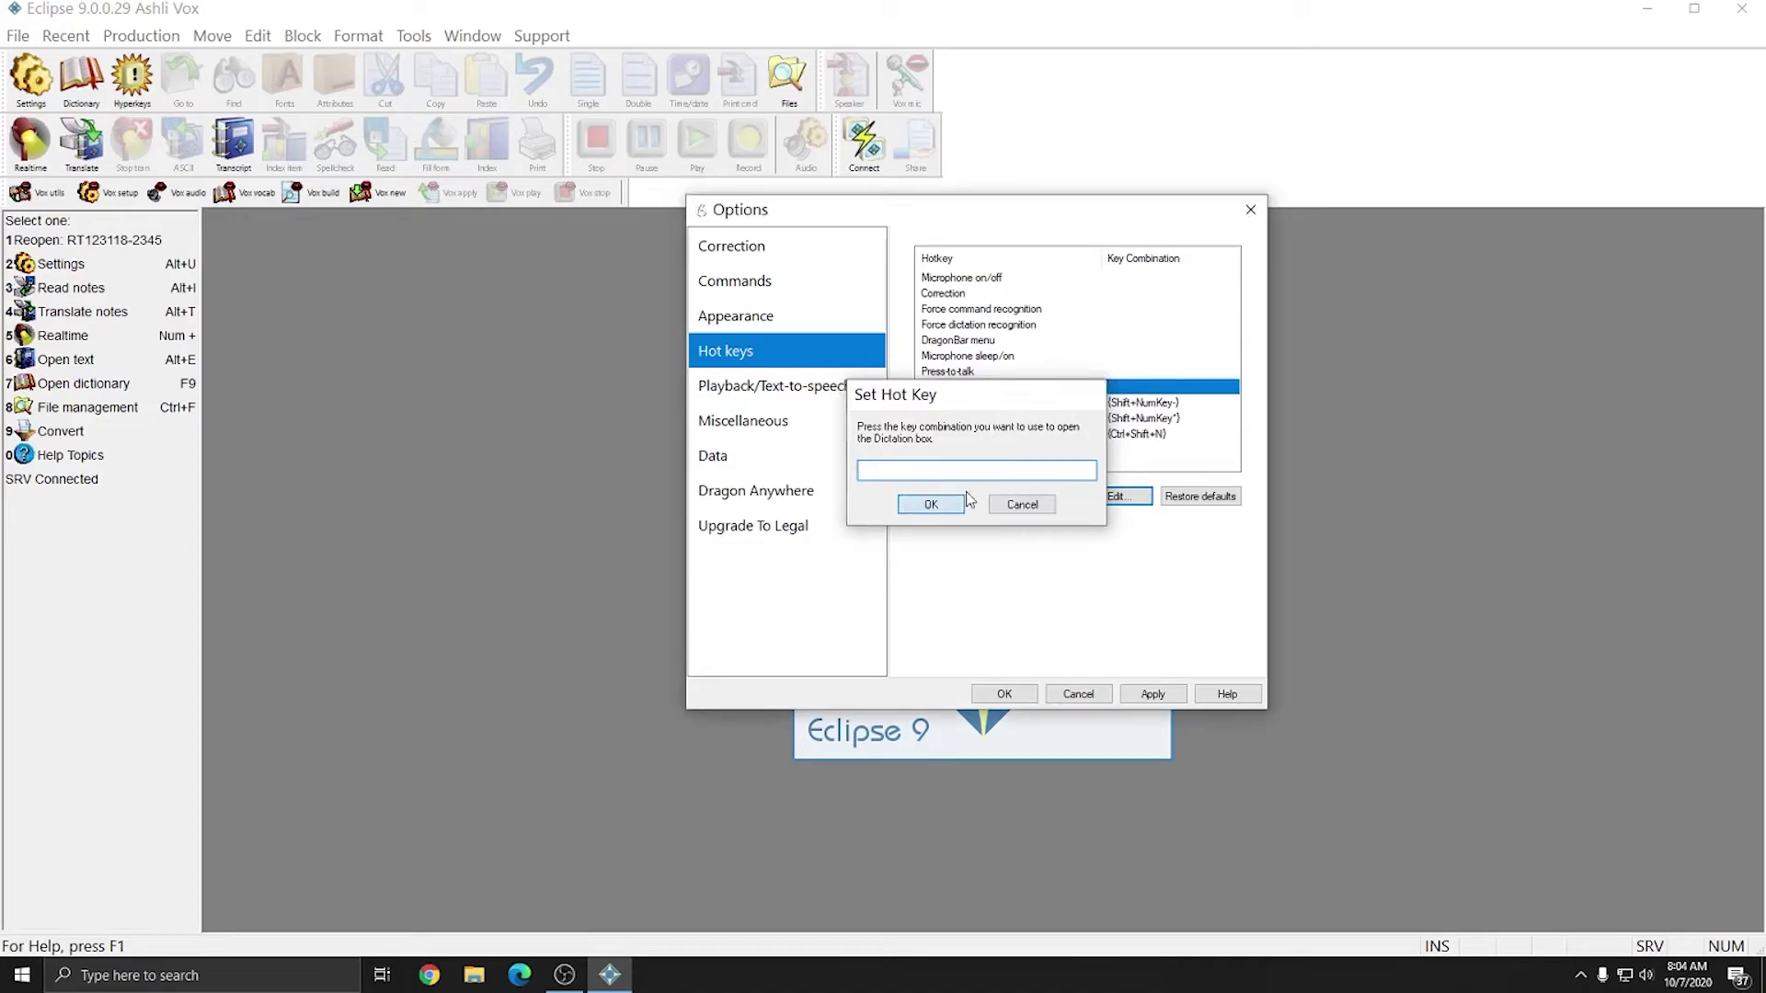
Step: Clear the key combinations for the Playback and Fast Playback hot keys
left_click(1135, 405)
double_click(1134, 409)
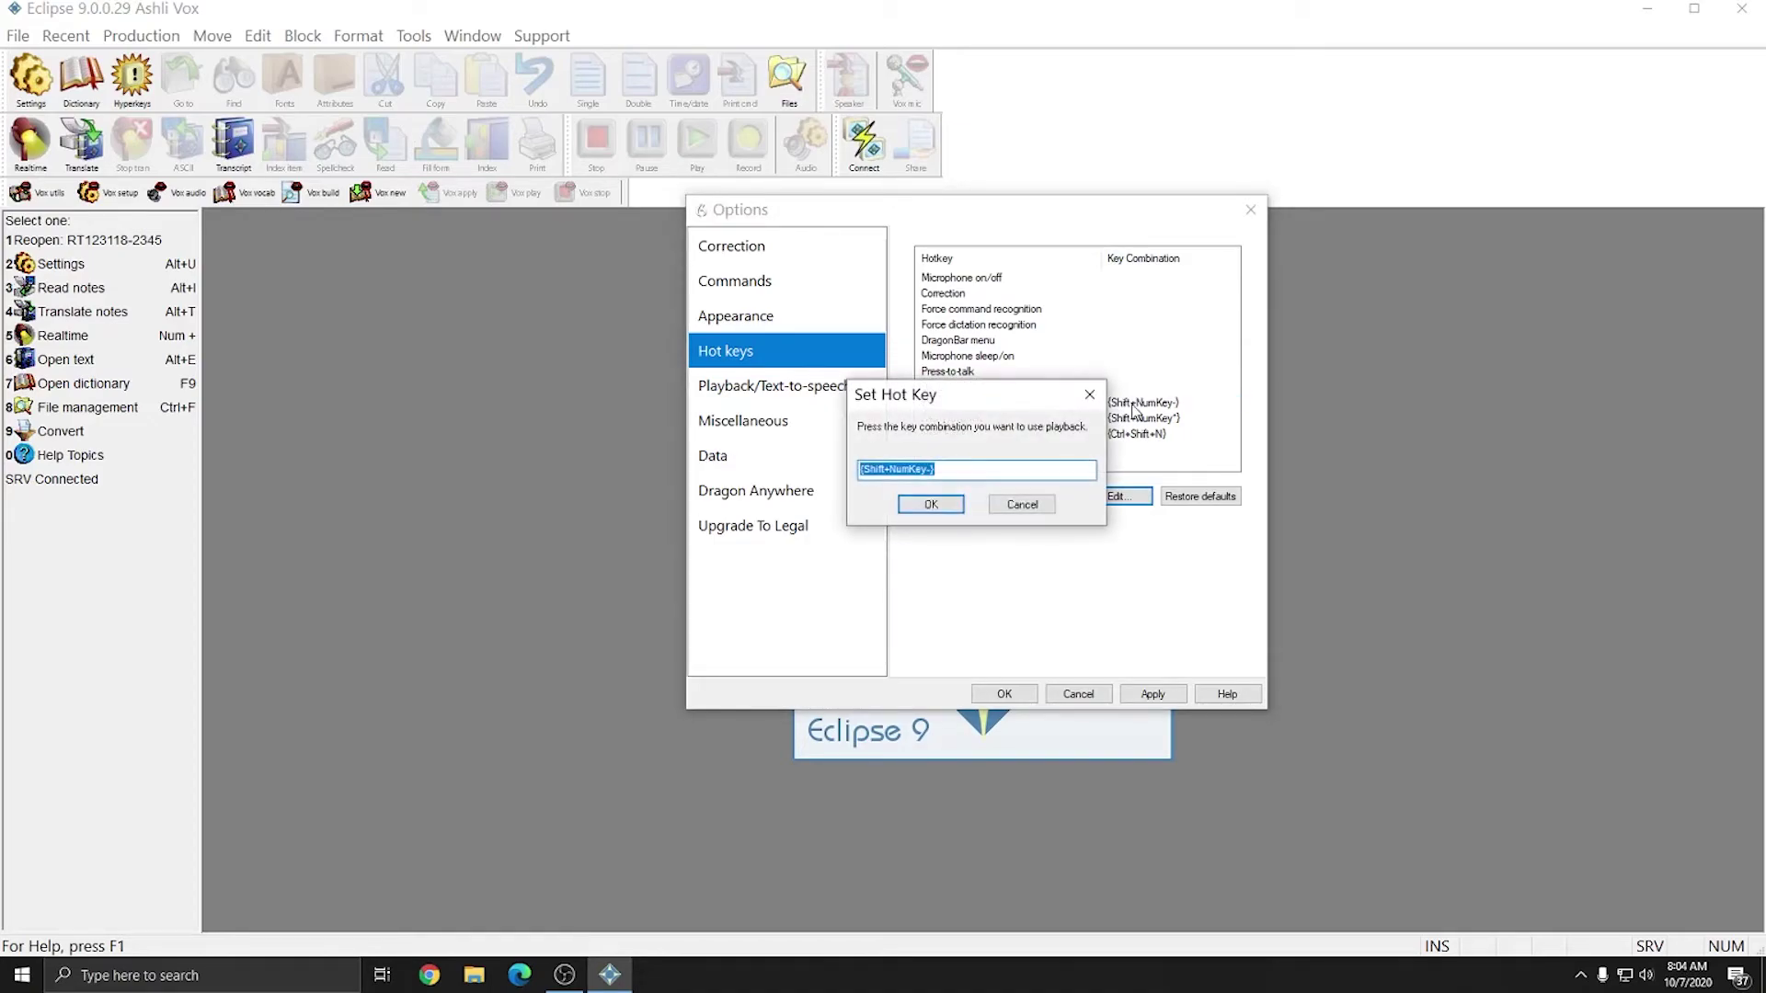
key("BackSpace")
left_click(931, 505)
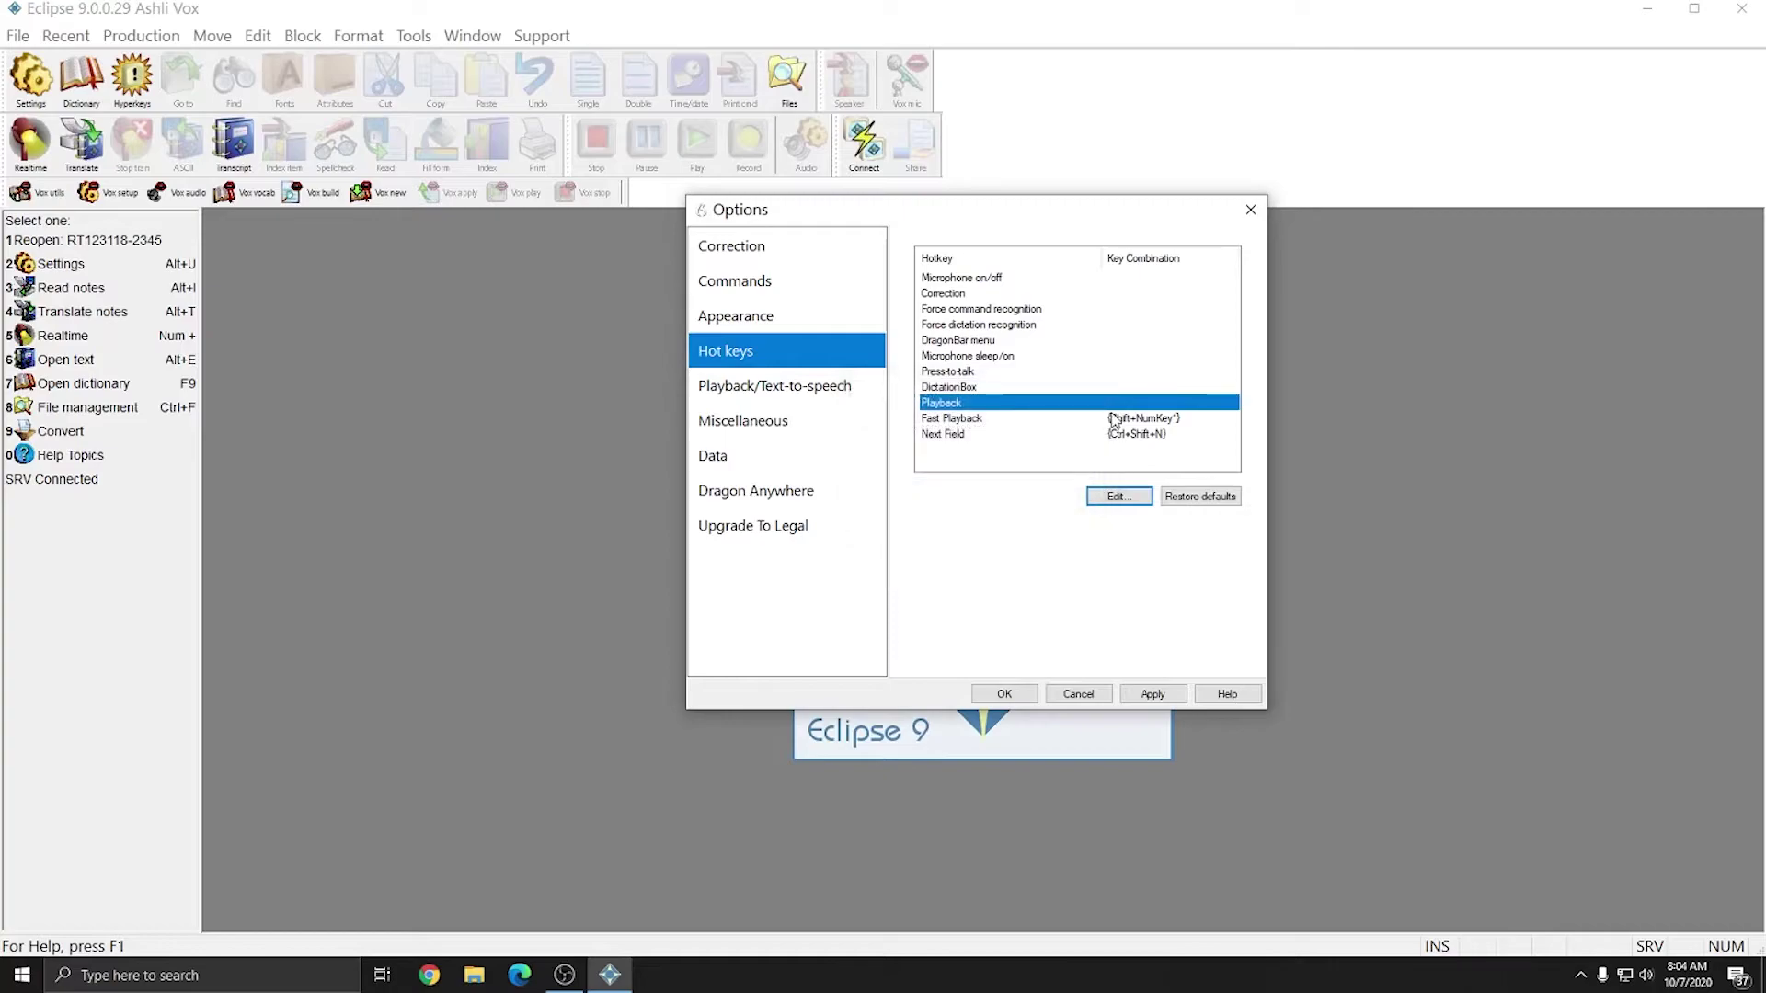
left_click(1137, 422)
double_click(1137, 422)
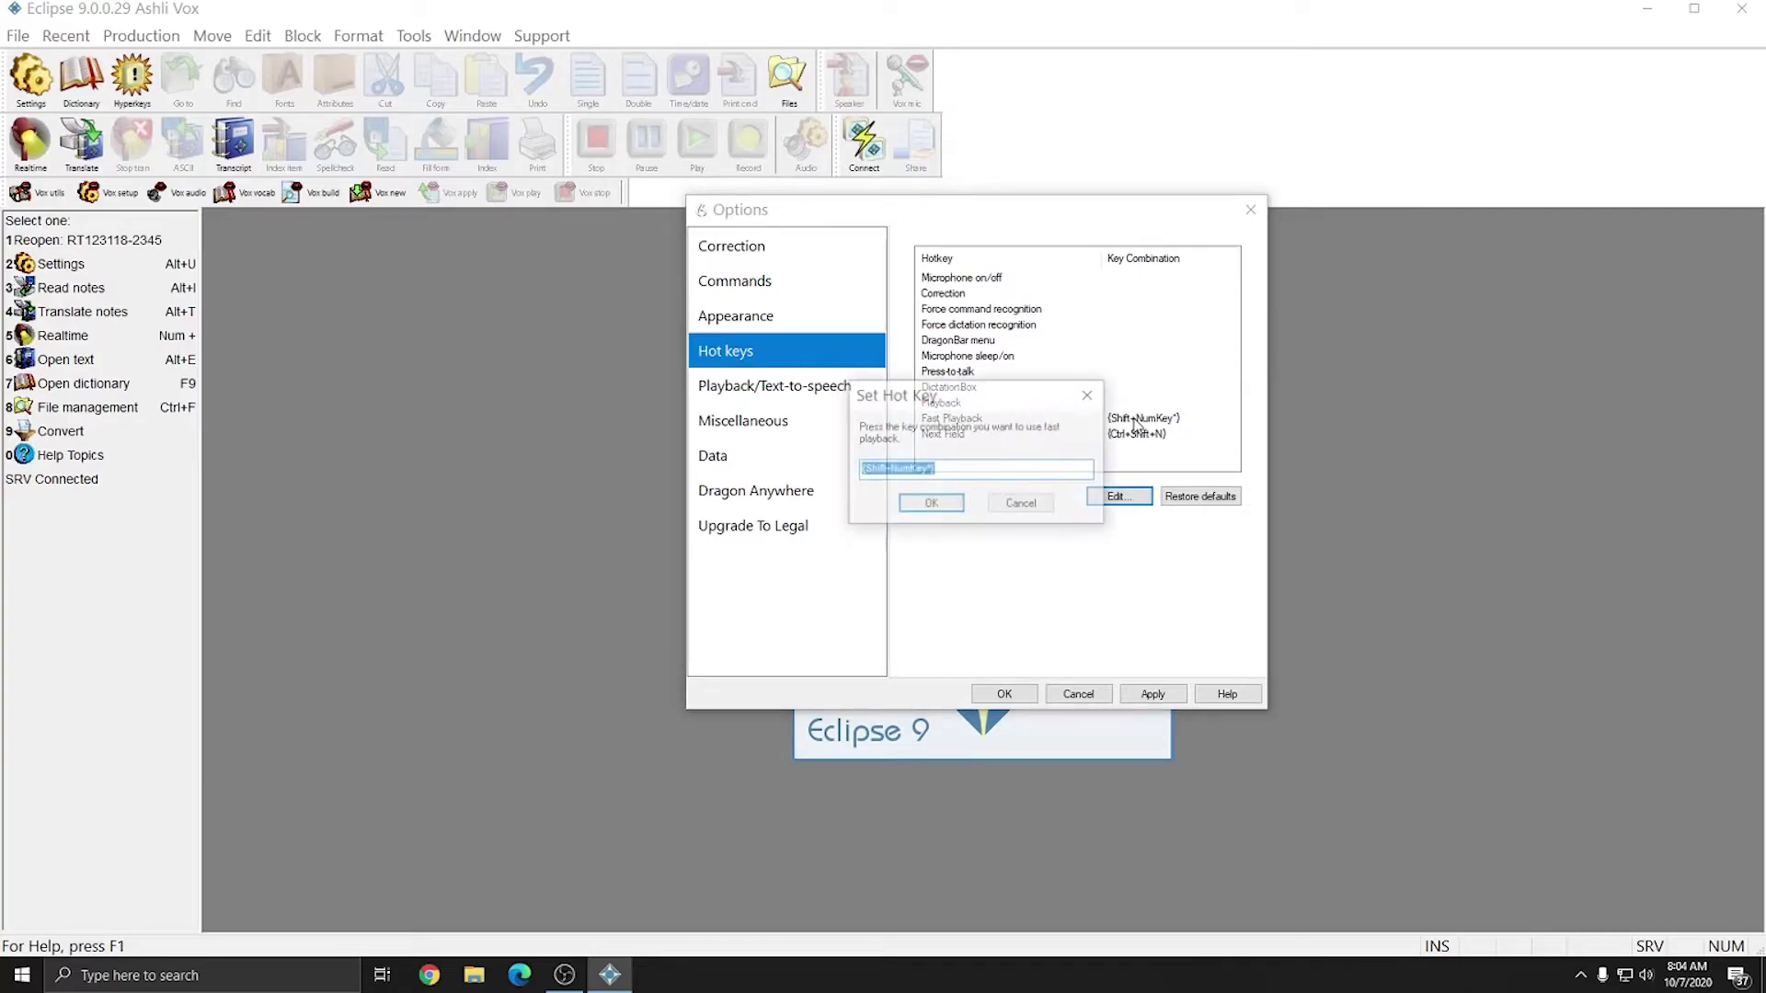
key("BackSpace")
left_click(931, 505)
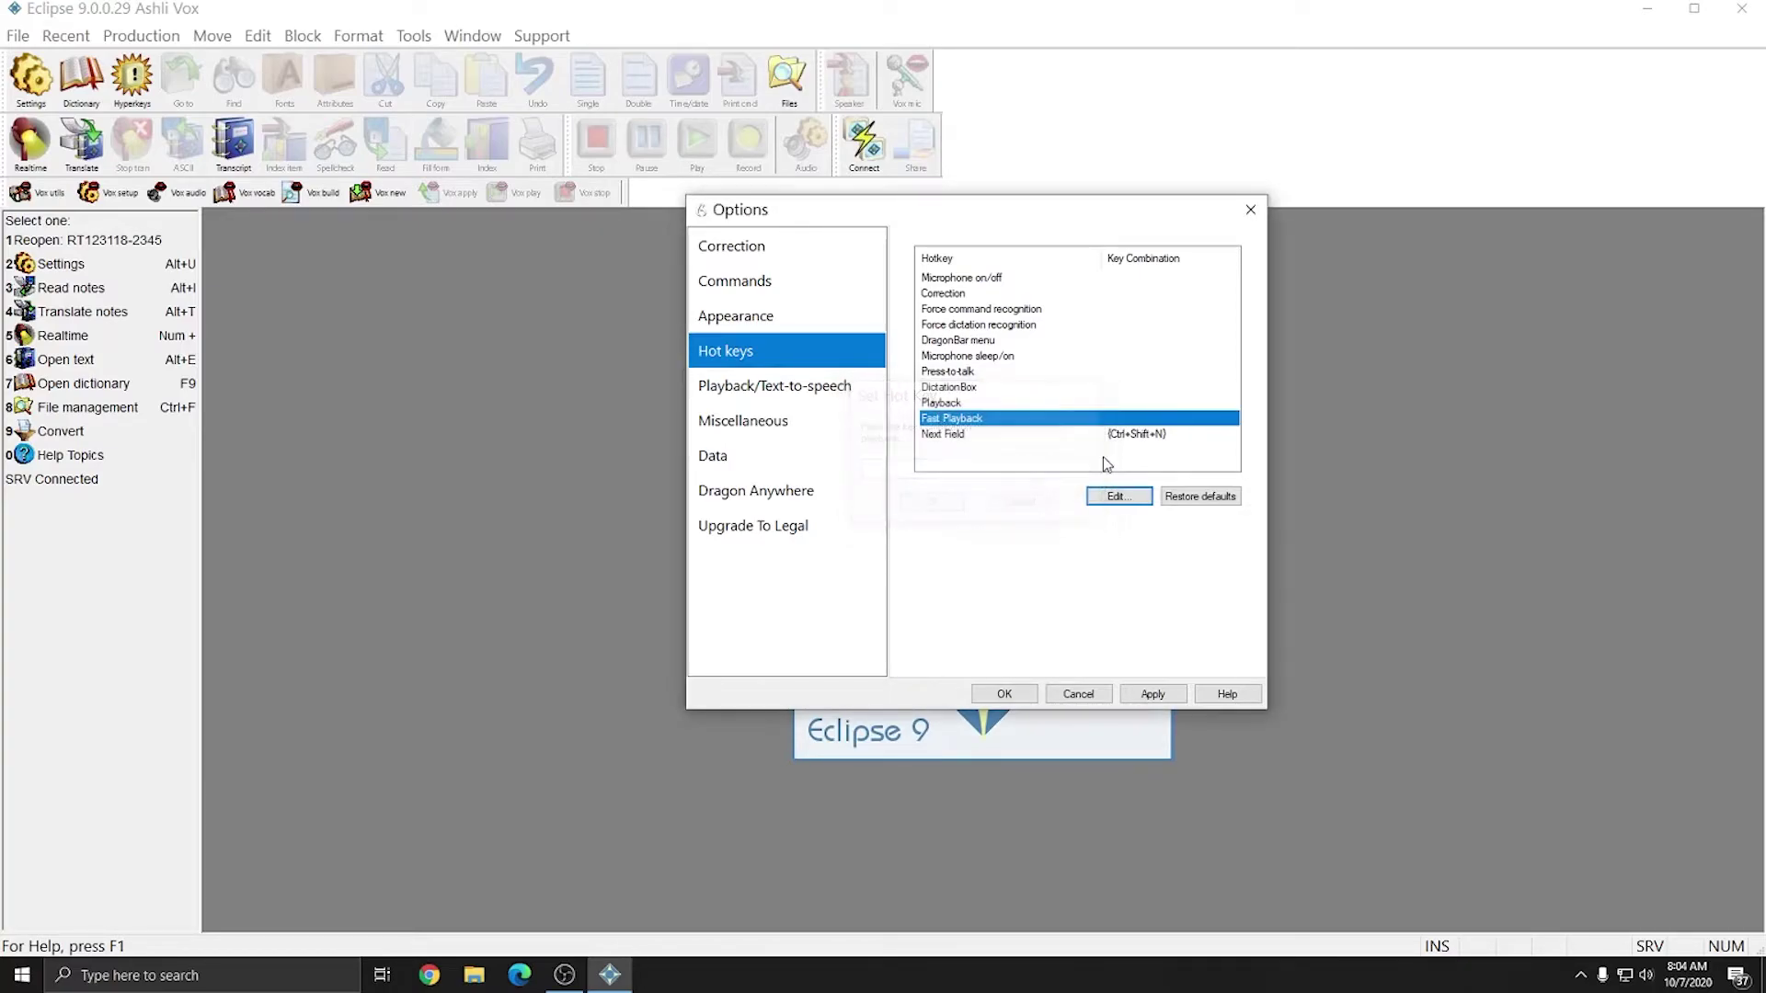
Step: Clear the Next Field hot key and apply all the hot key changes
left_click(1115, 435)
double_click(1115, 435)
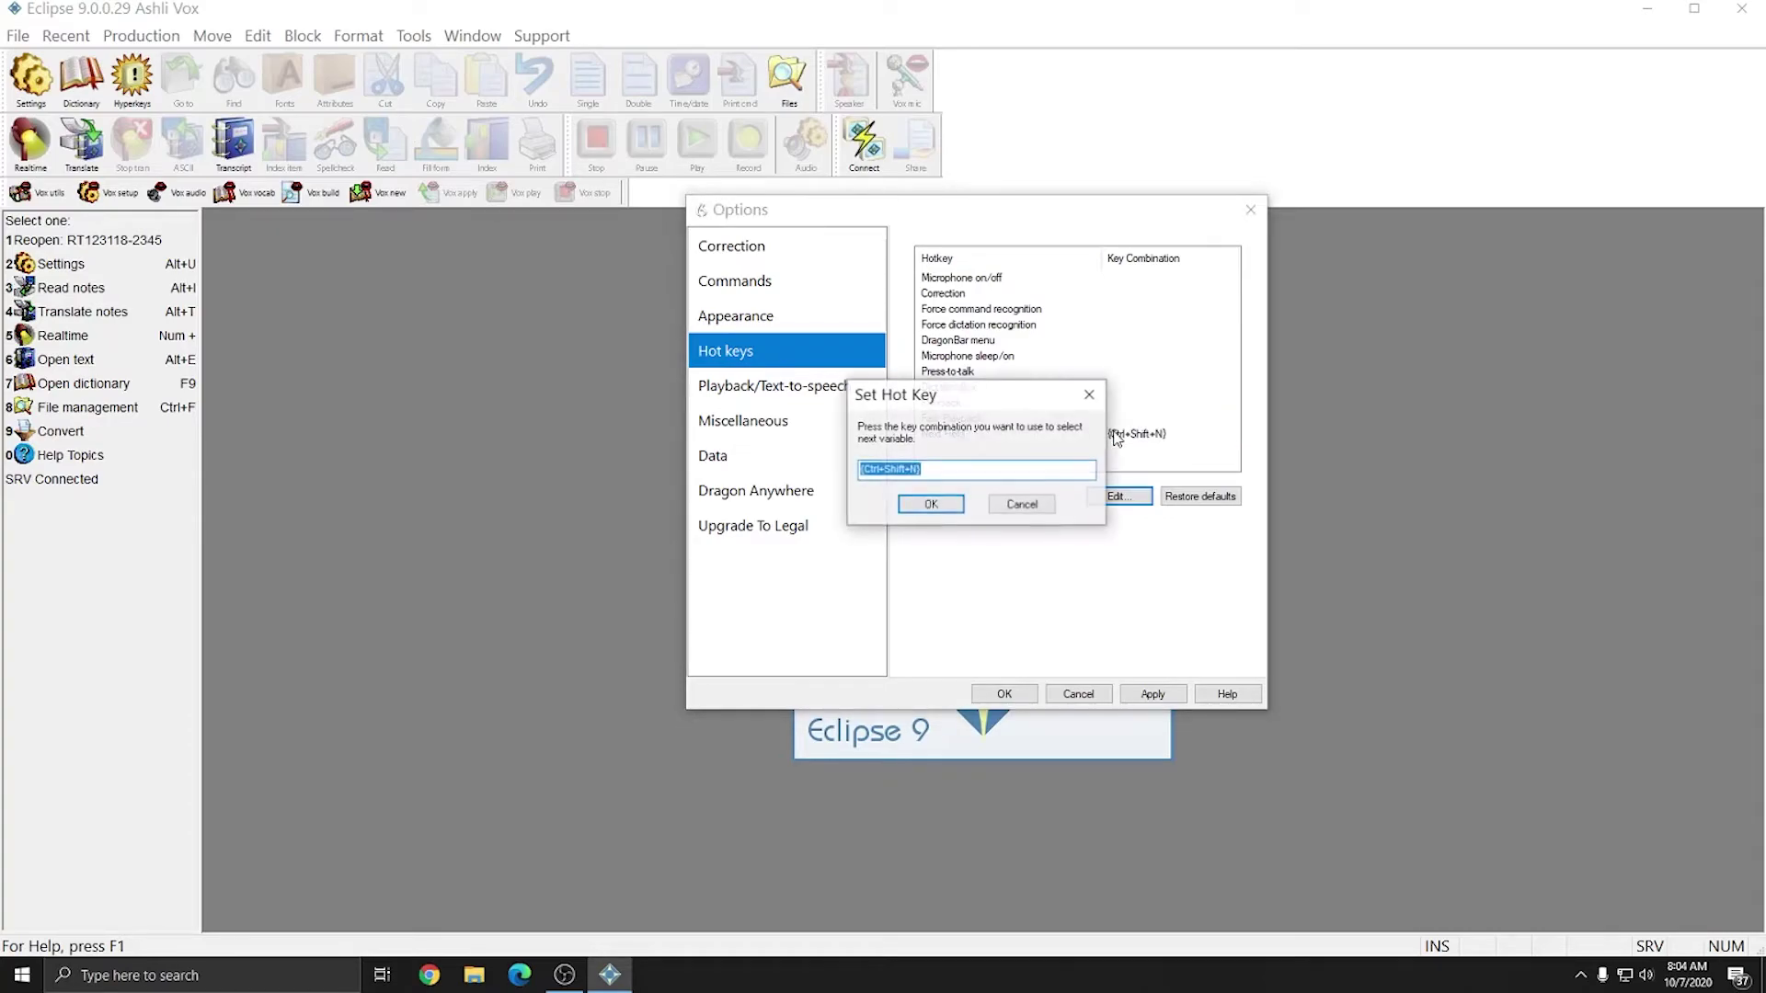
key("BackSpace")
left_click(946, 508)
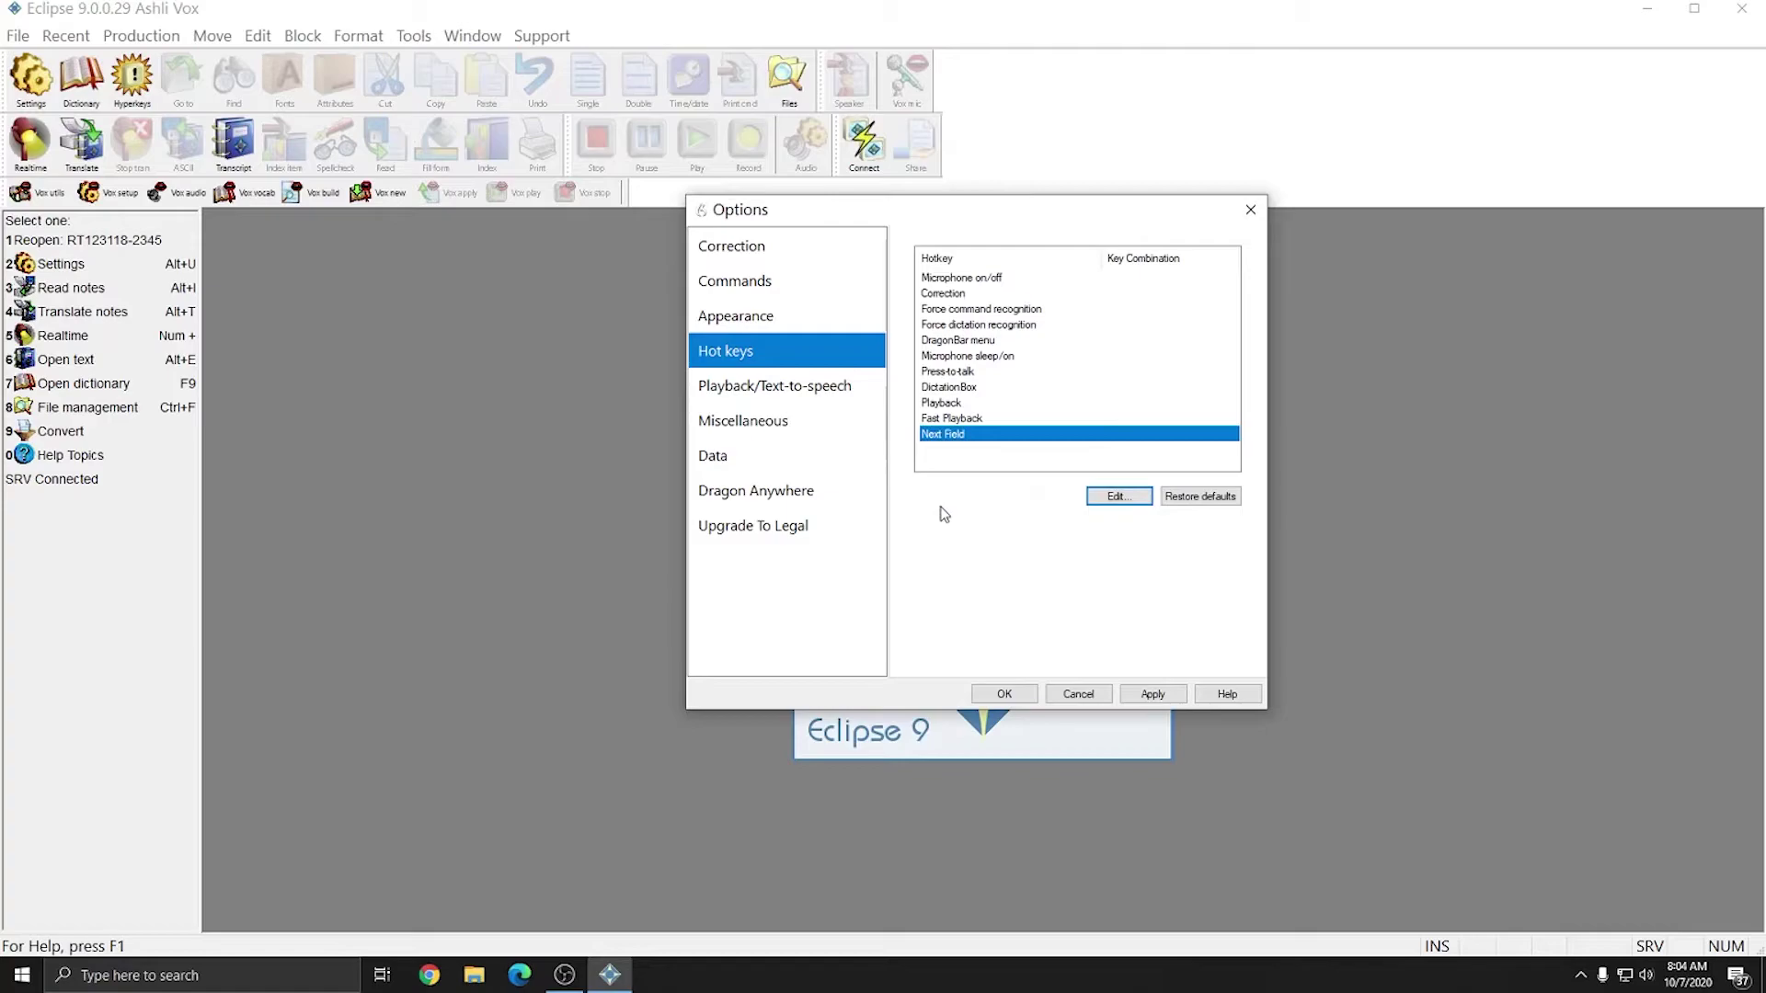
left_click(1152, 694)
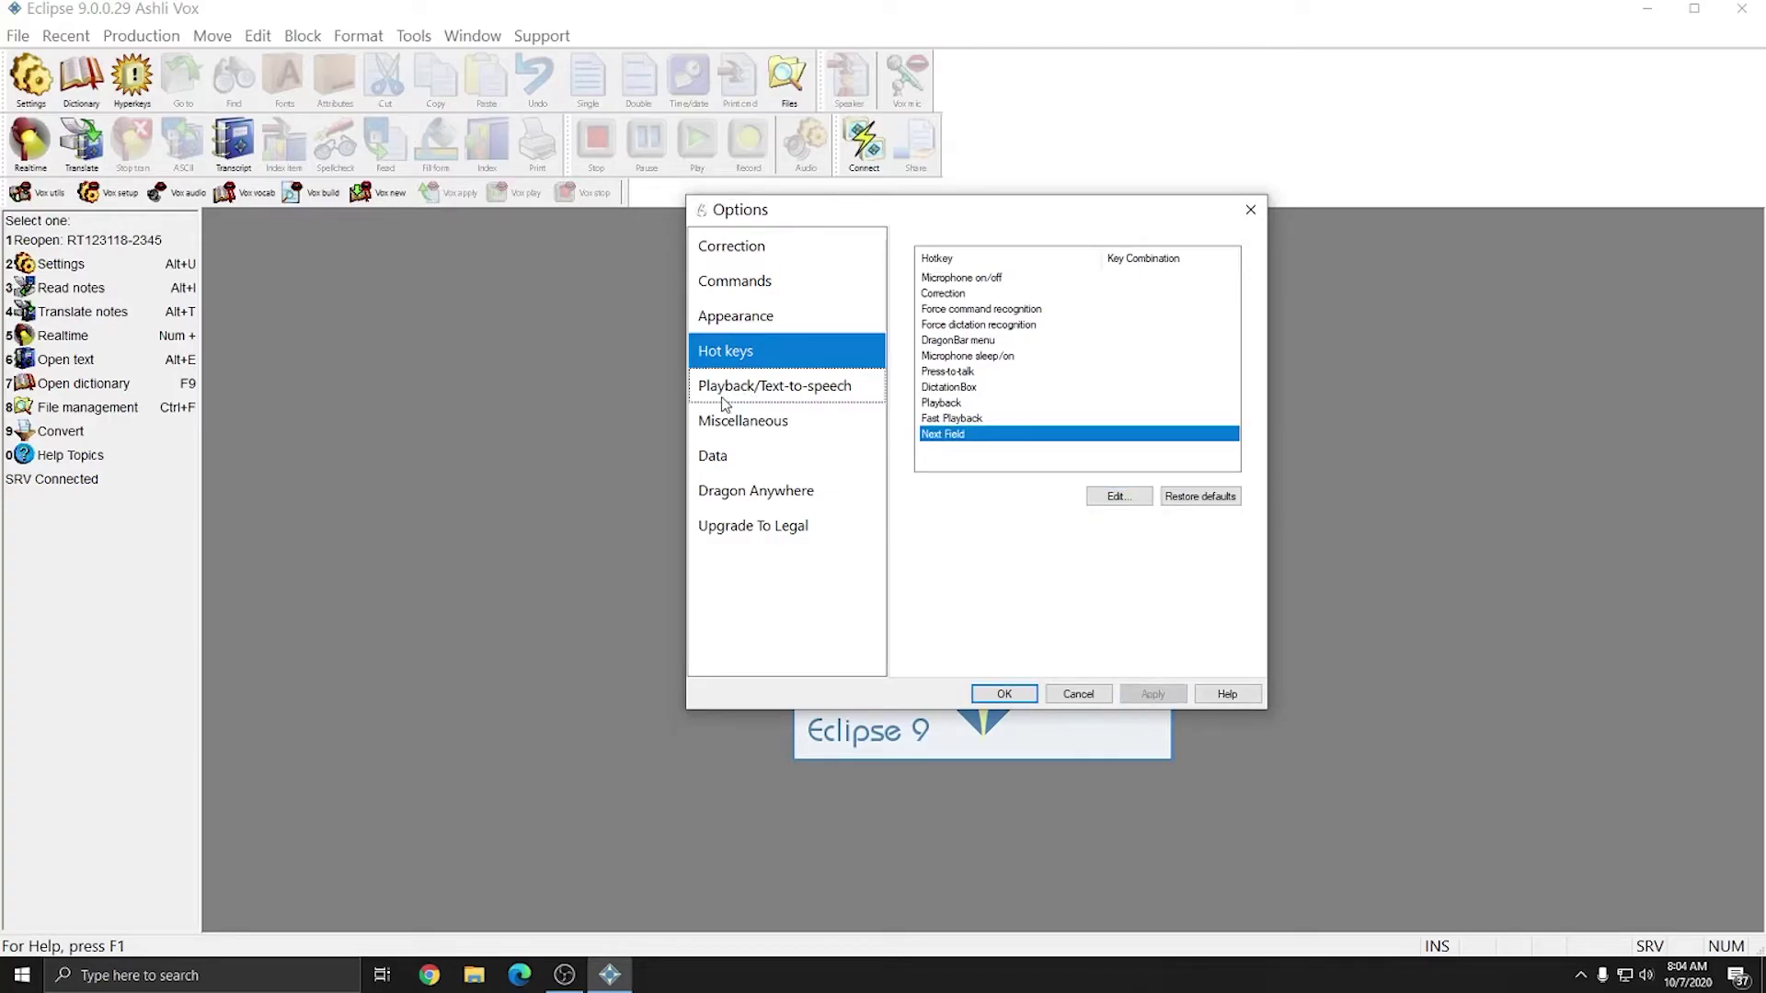
Step: In the Miscellaneous options, disable voice-enabled menus and controls, low audio quality alerts, the Dictation Box for unsupported applications and target application disconnection alerts
left_click(760, 392)
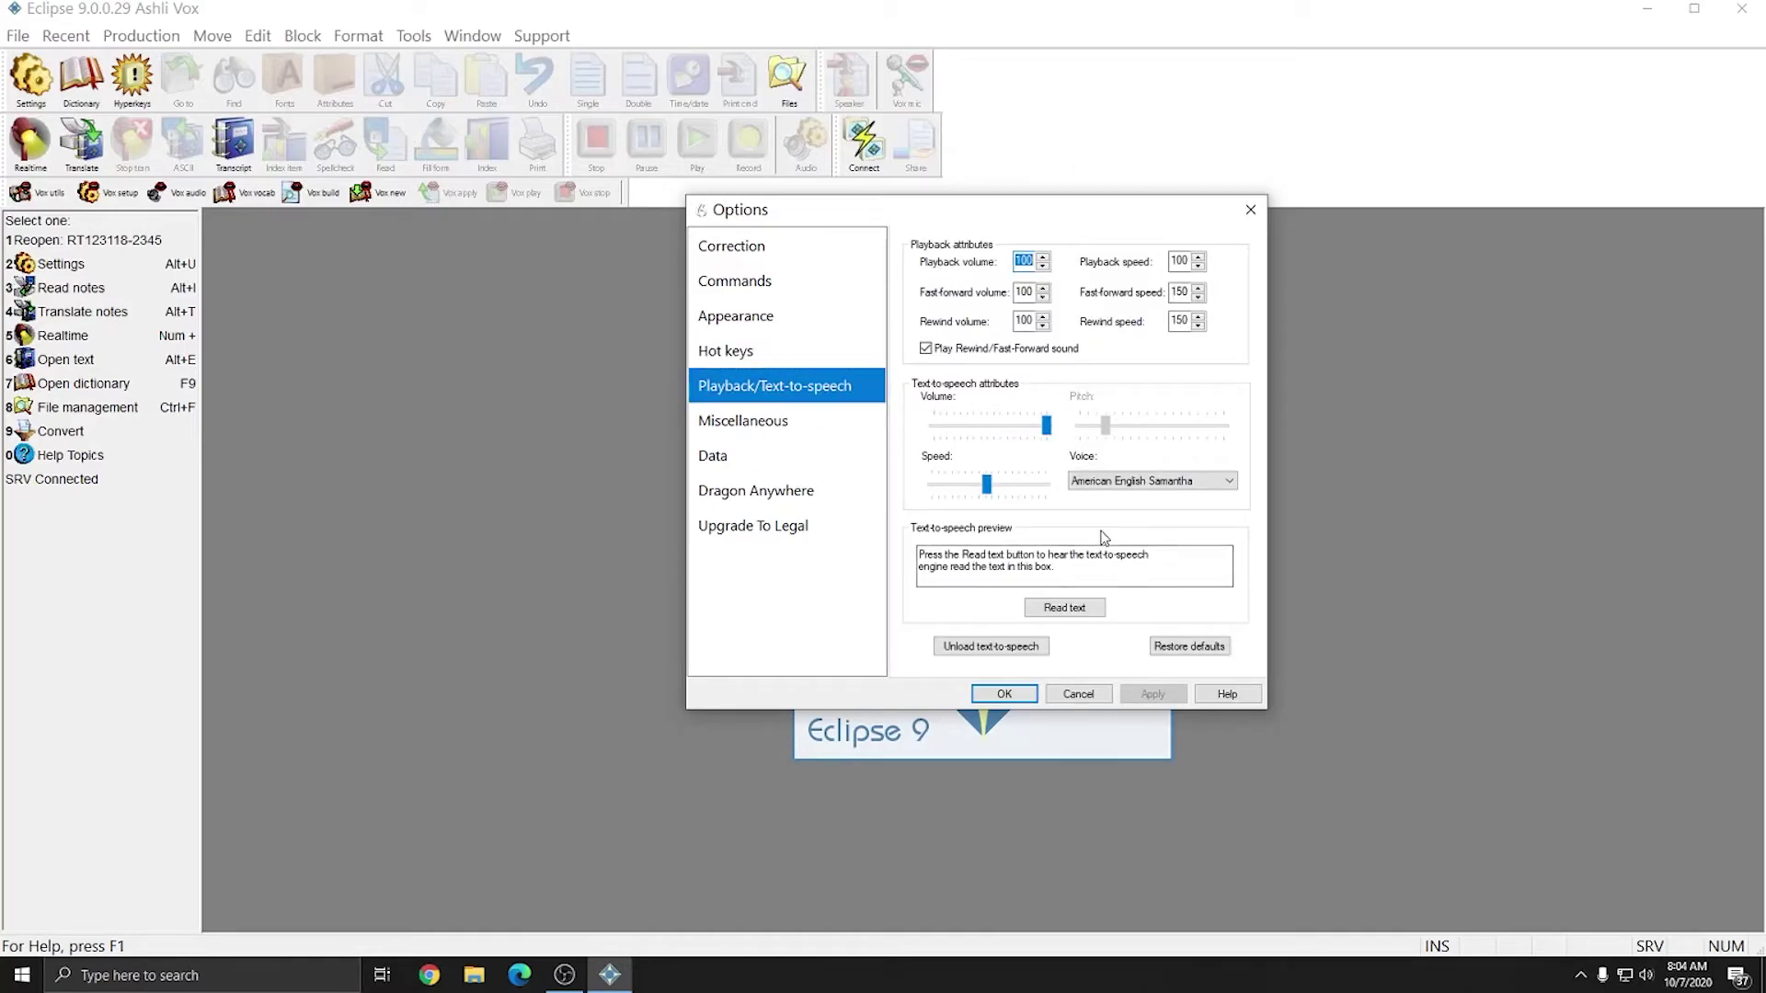
left_click(736, 428)
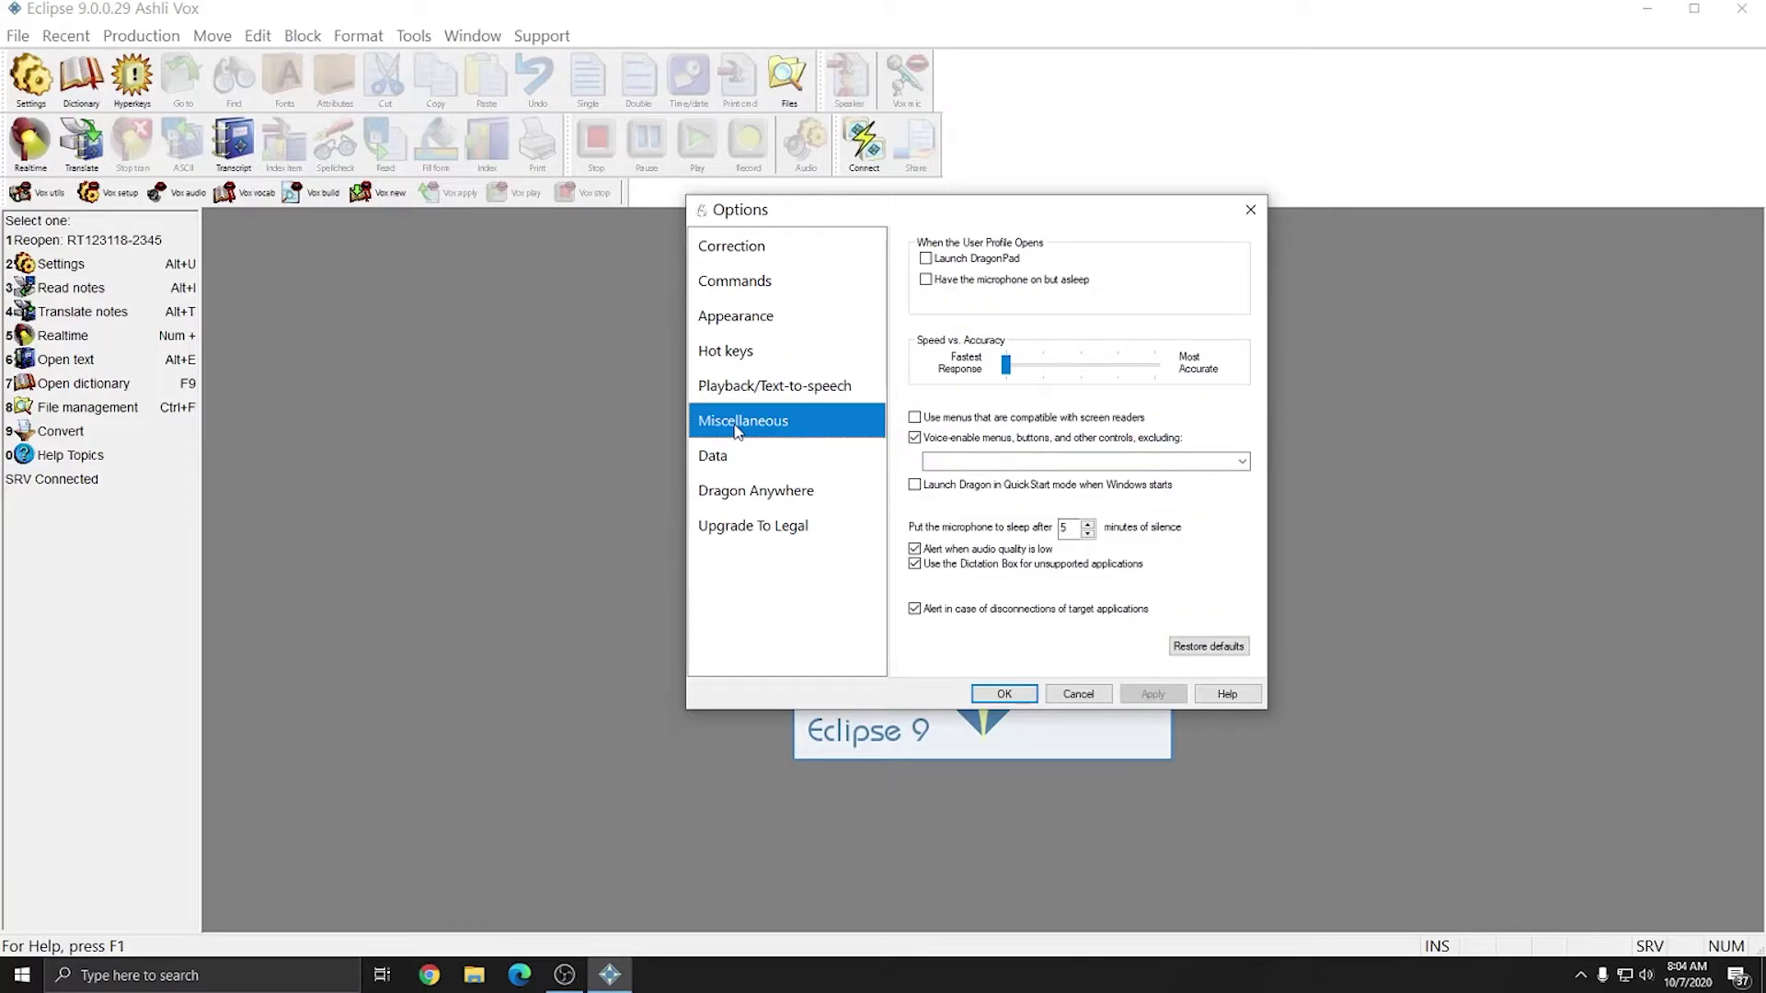
left_click(914, 438)
left_click(915, 549)
left_click(915, 564)
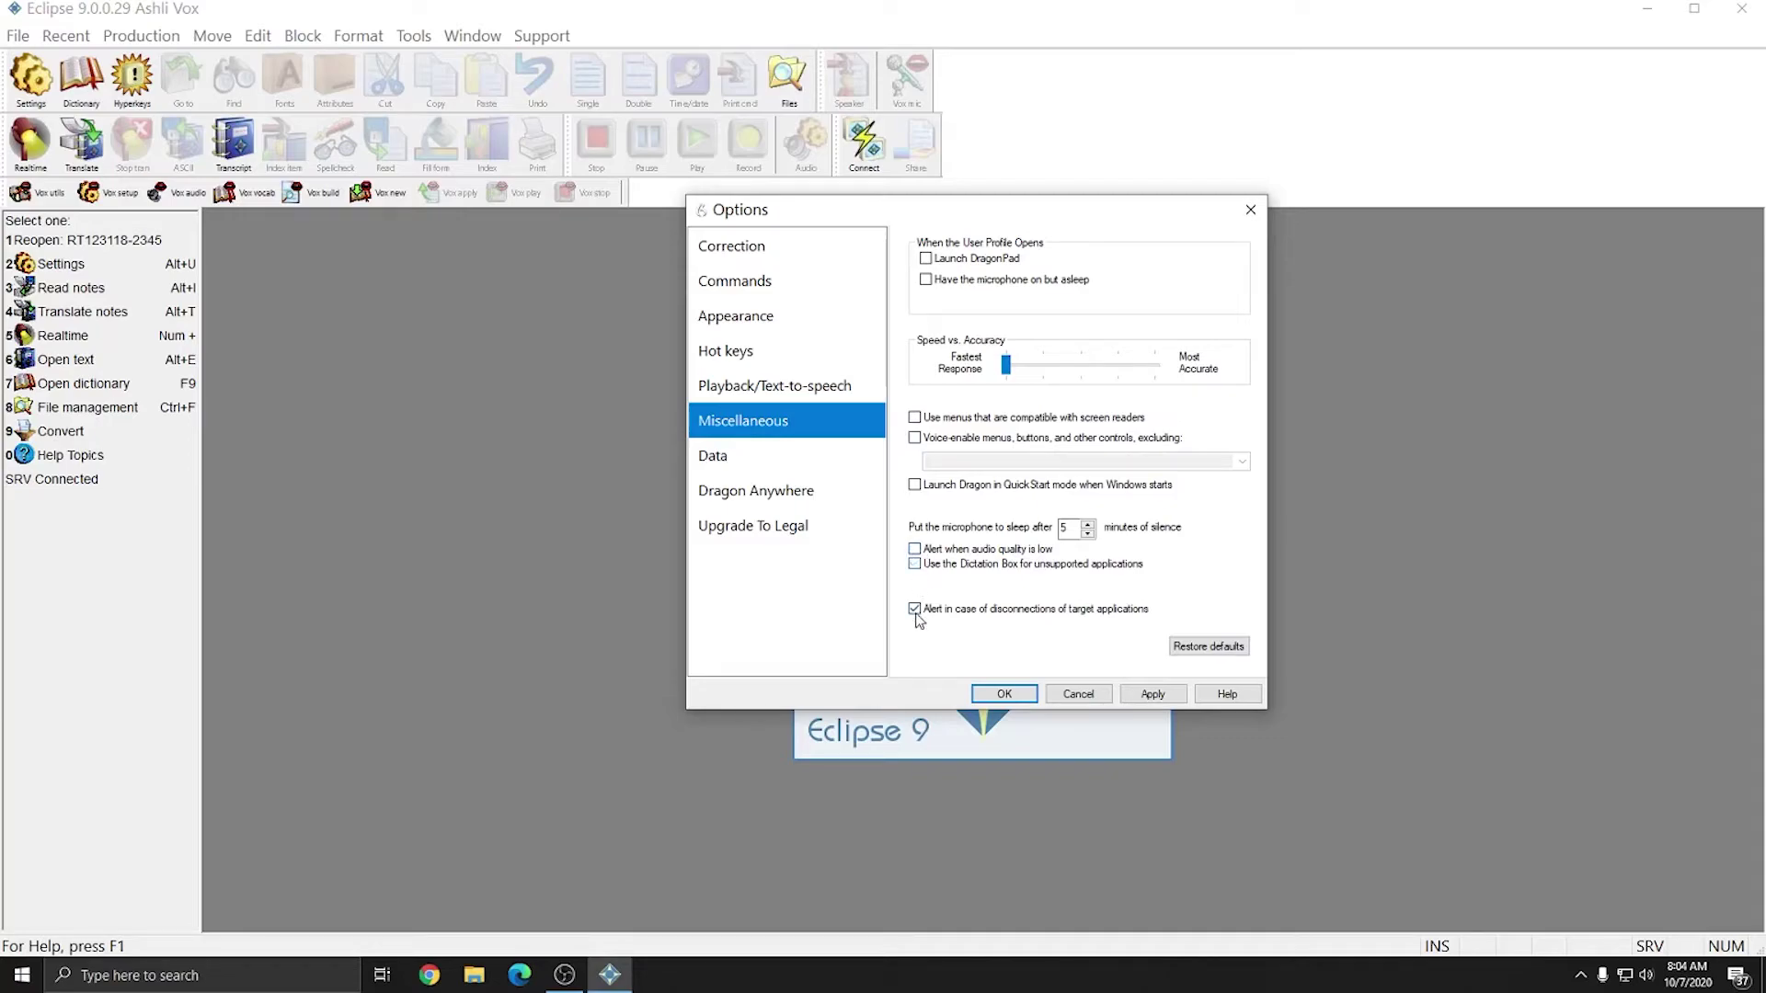
left_click(914, 609)
Step: Edit the minutes of silence before the microphone goes to sleep and apply the Miscellaneous changes
double_click(1069, 529)
left_click(1156, 695)
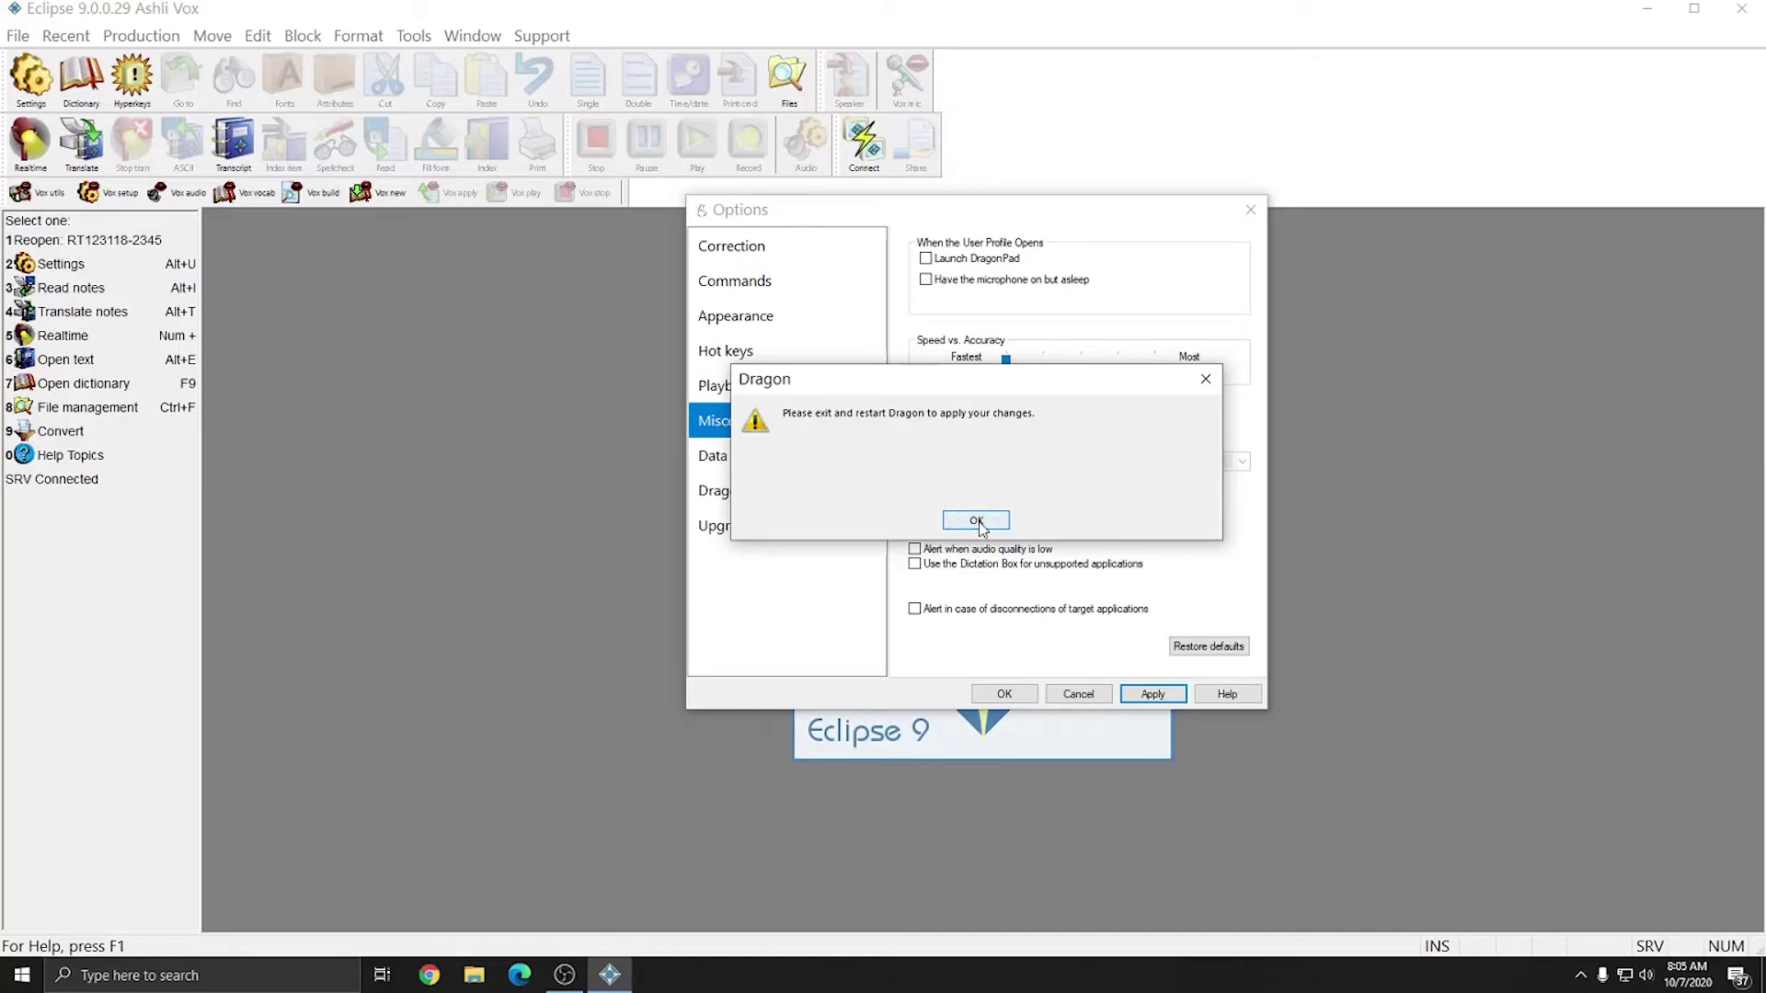
left_click(977, 520)
Step: In the Data options, reserve 1280 MB of disk space for playback, disable scheduled Accuracy Tuning, apply, and close the options
left_click(727, 457)
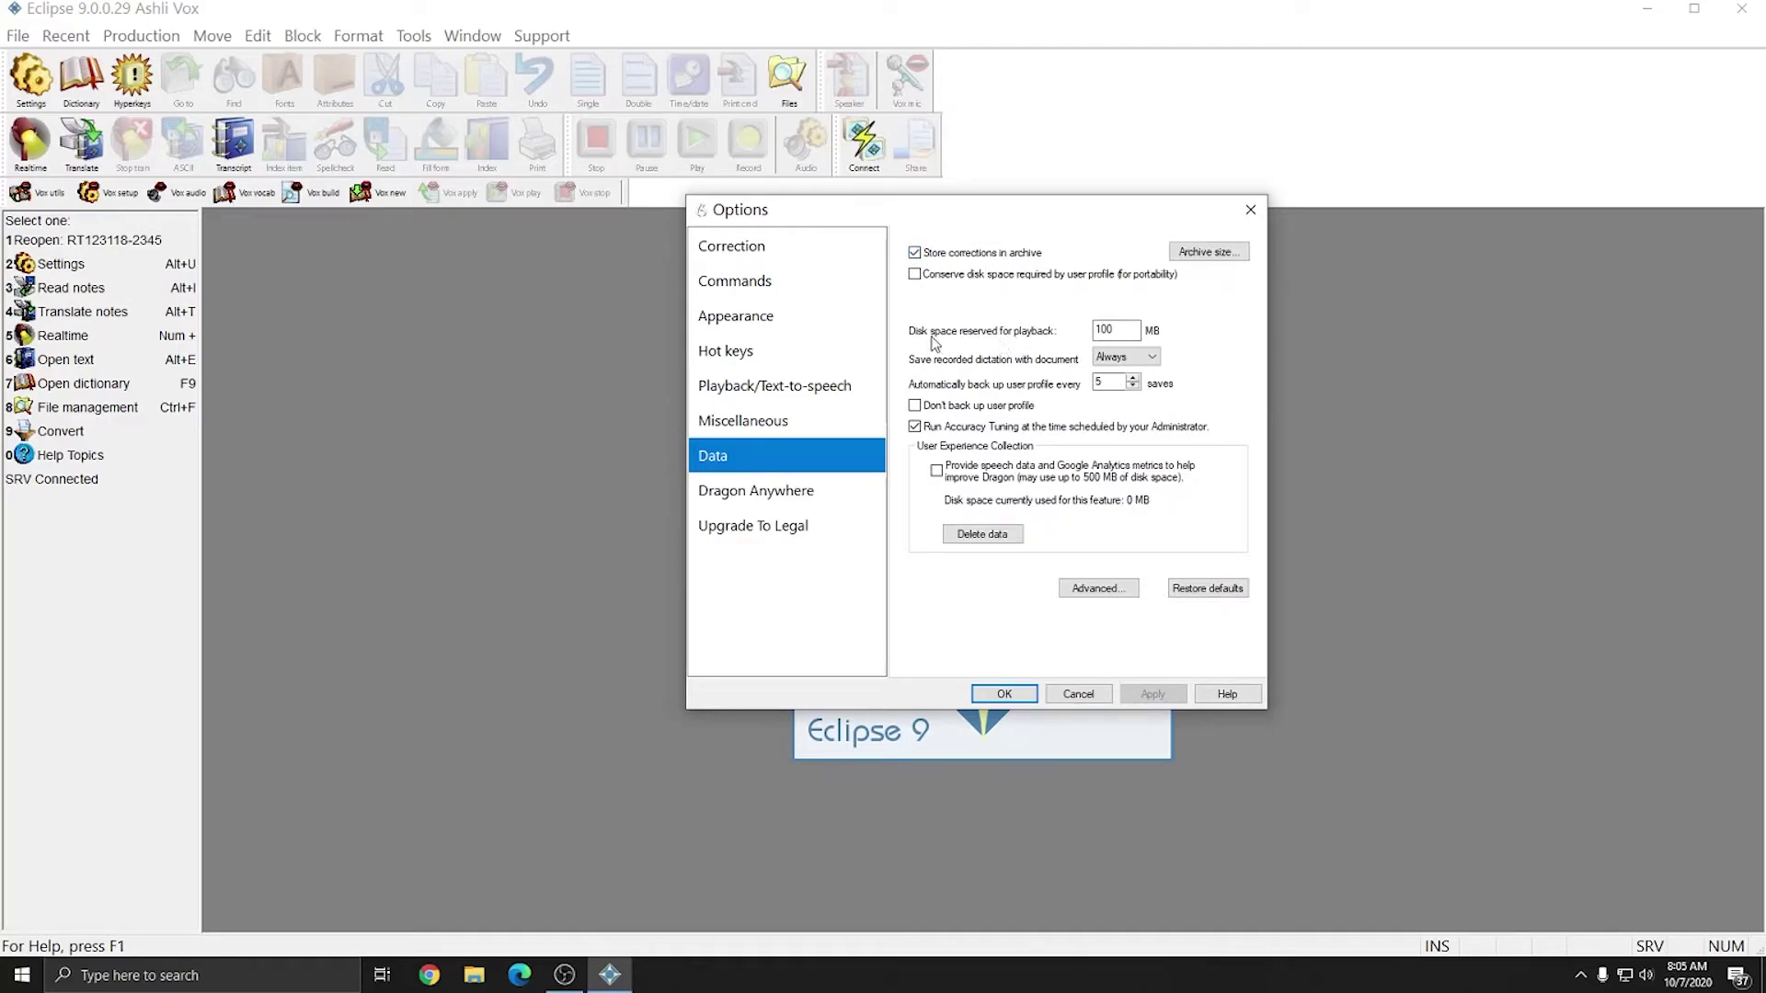
key("Tab")
type("1280")
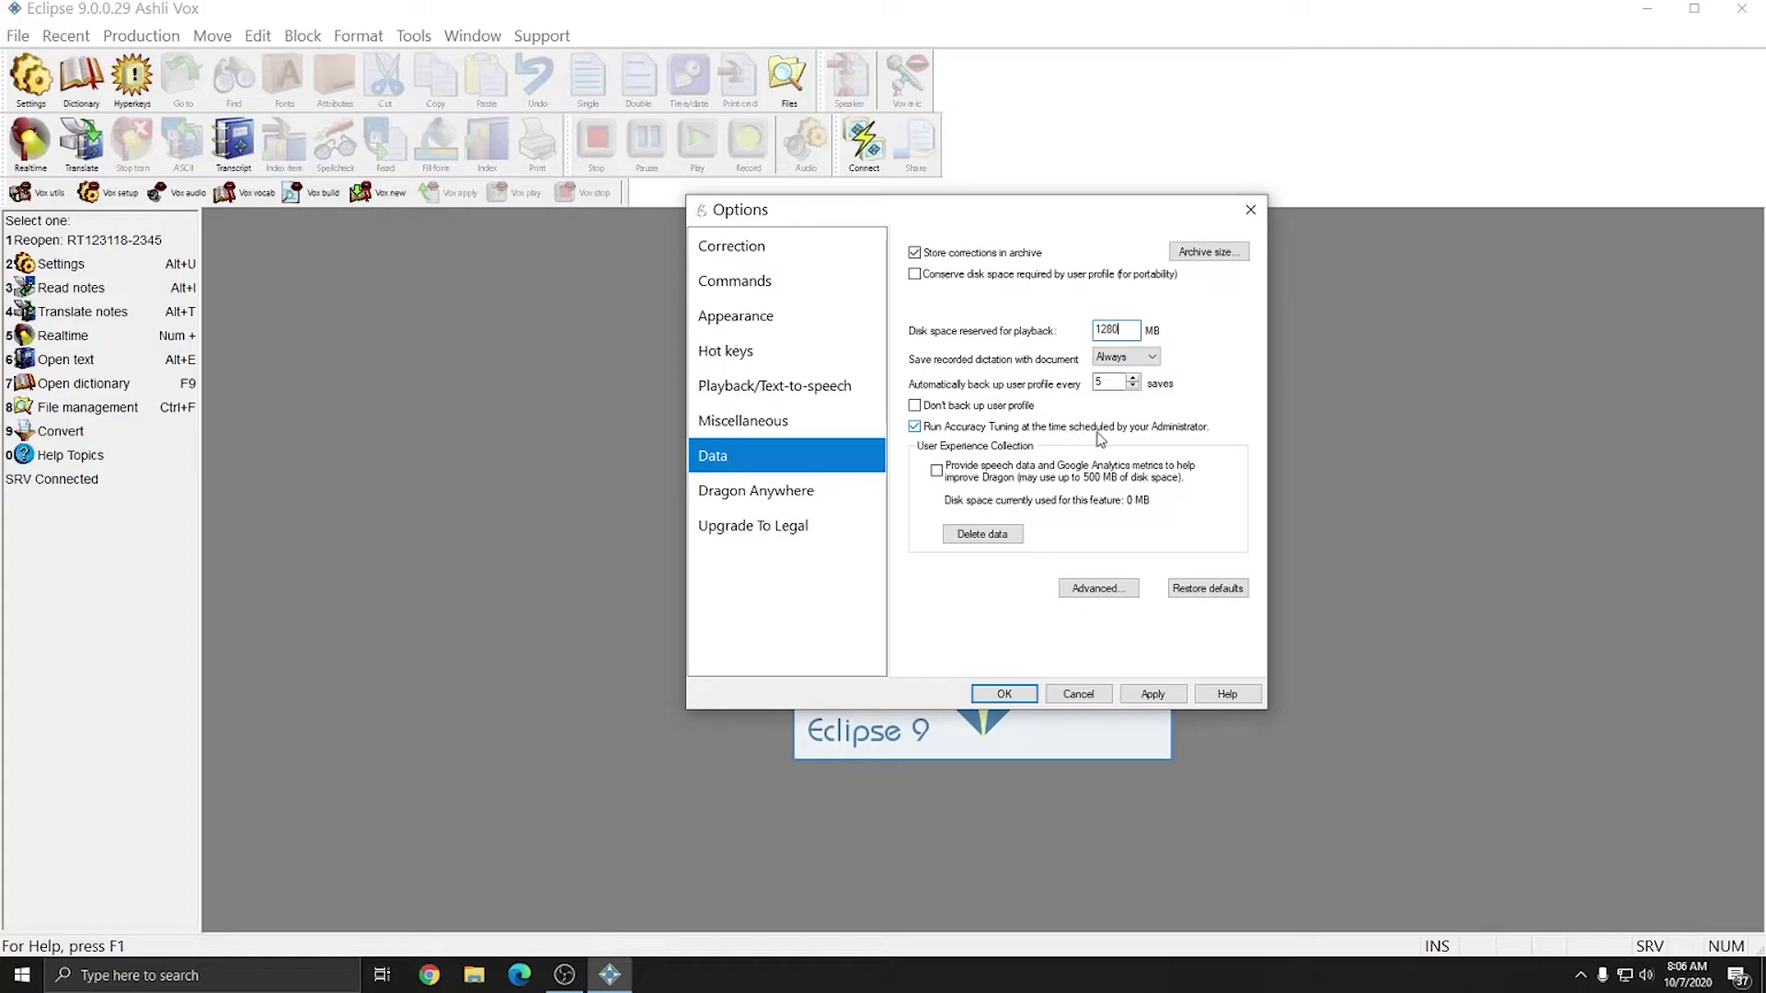
left_click(917, 427)
left_click(1141, 697)
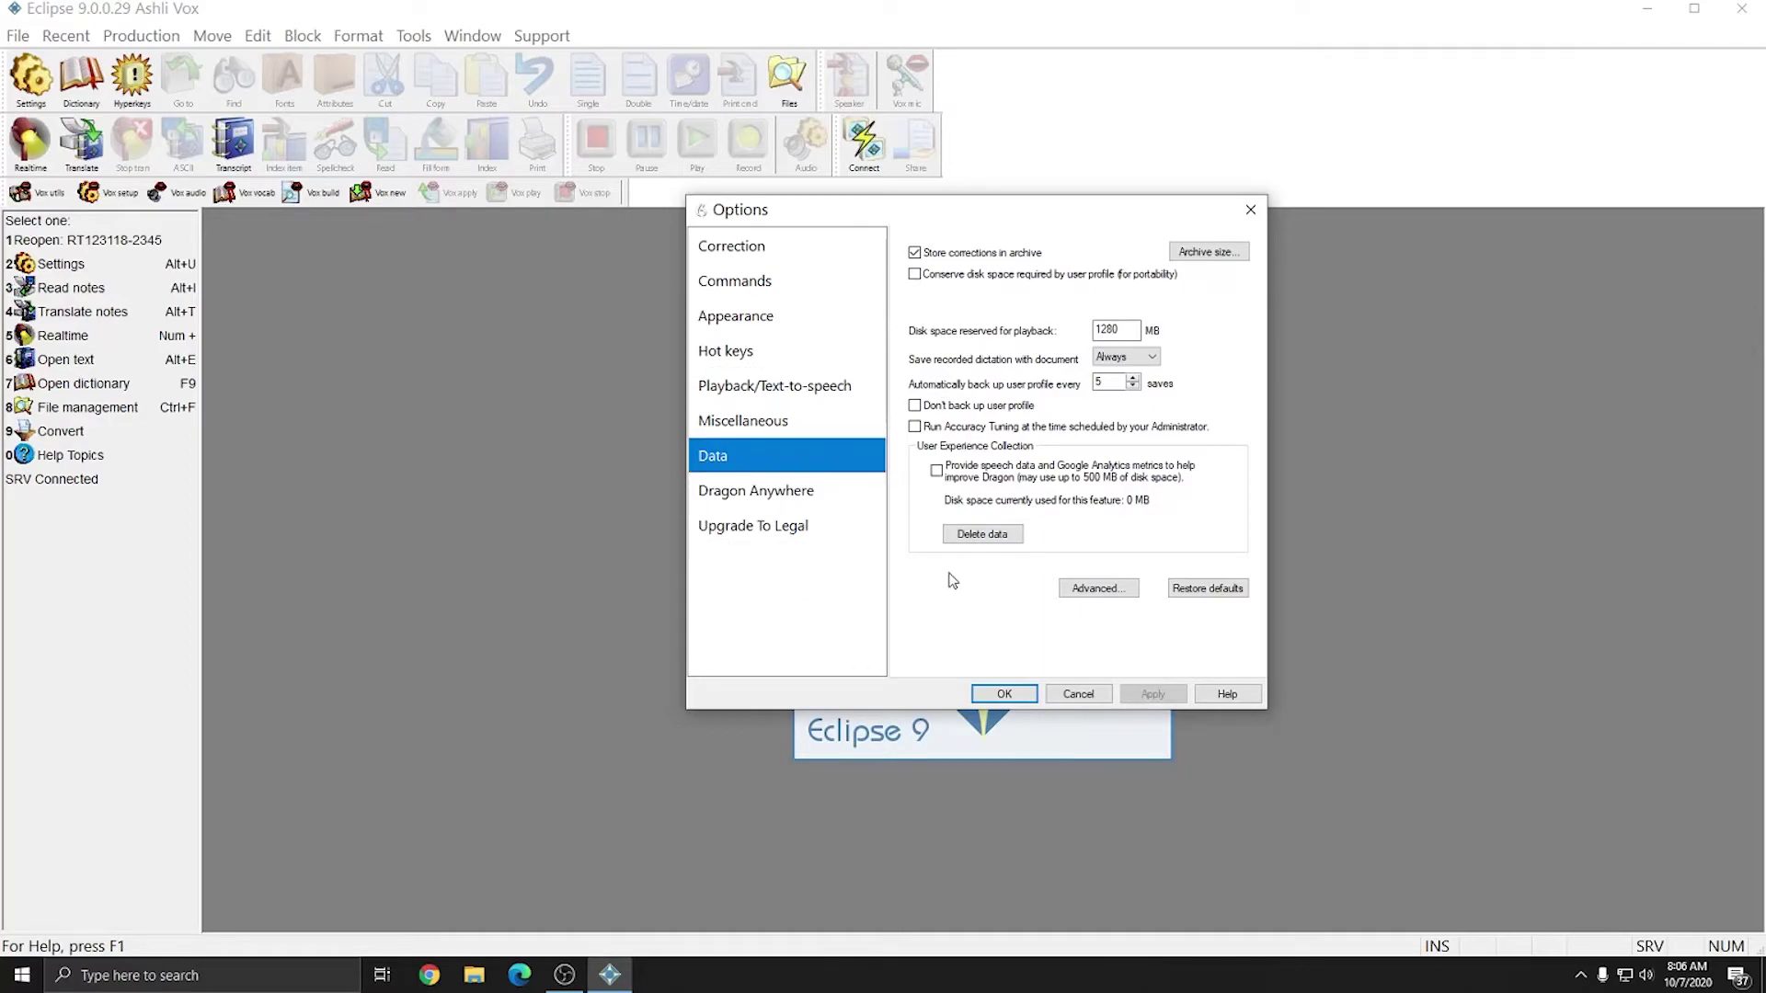
left_click(1005, 695)
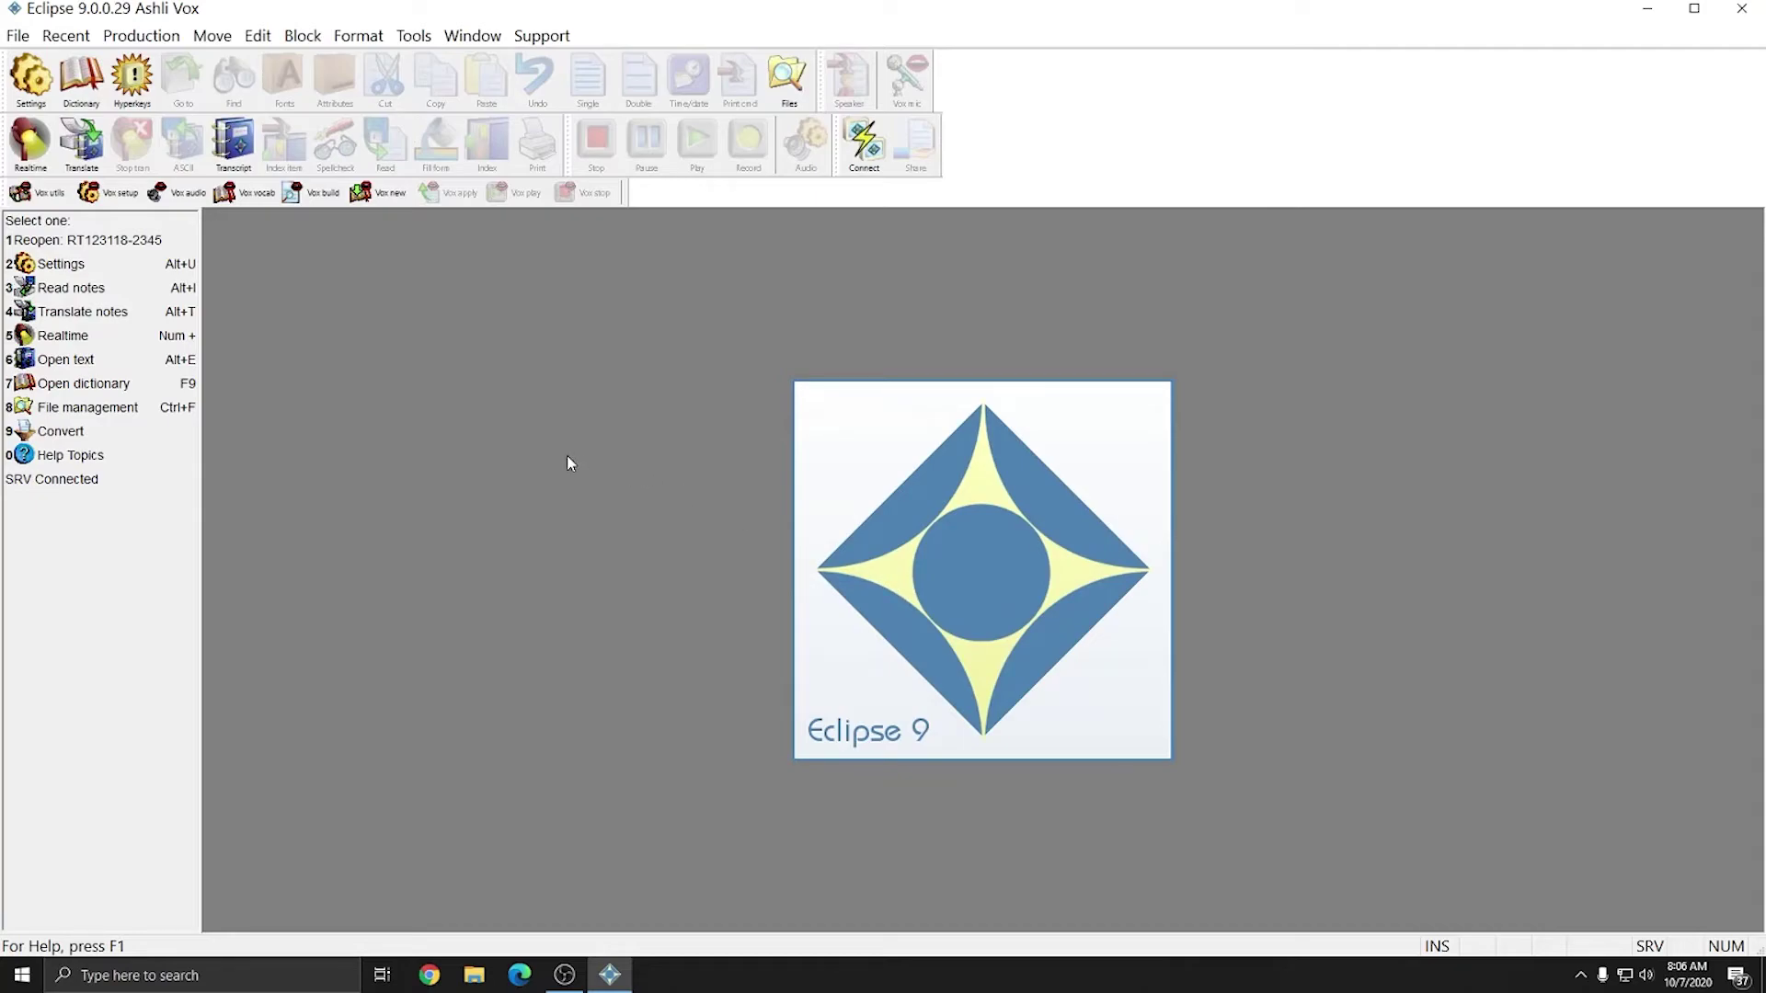
Step: In the speech engine's formatting options, disable automatic text formatting and pauses in formatted phrases, and accept the changes
left_click(32, 193)
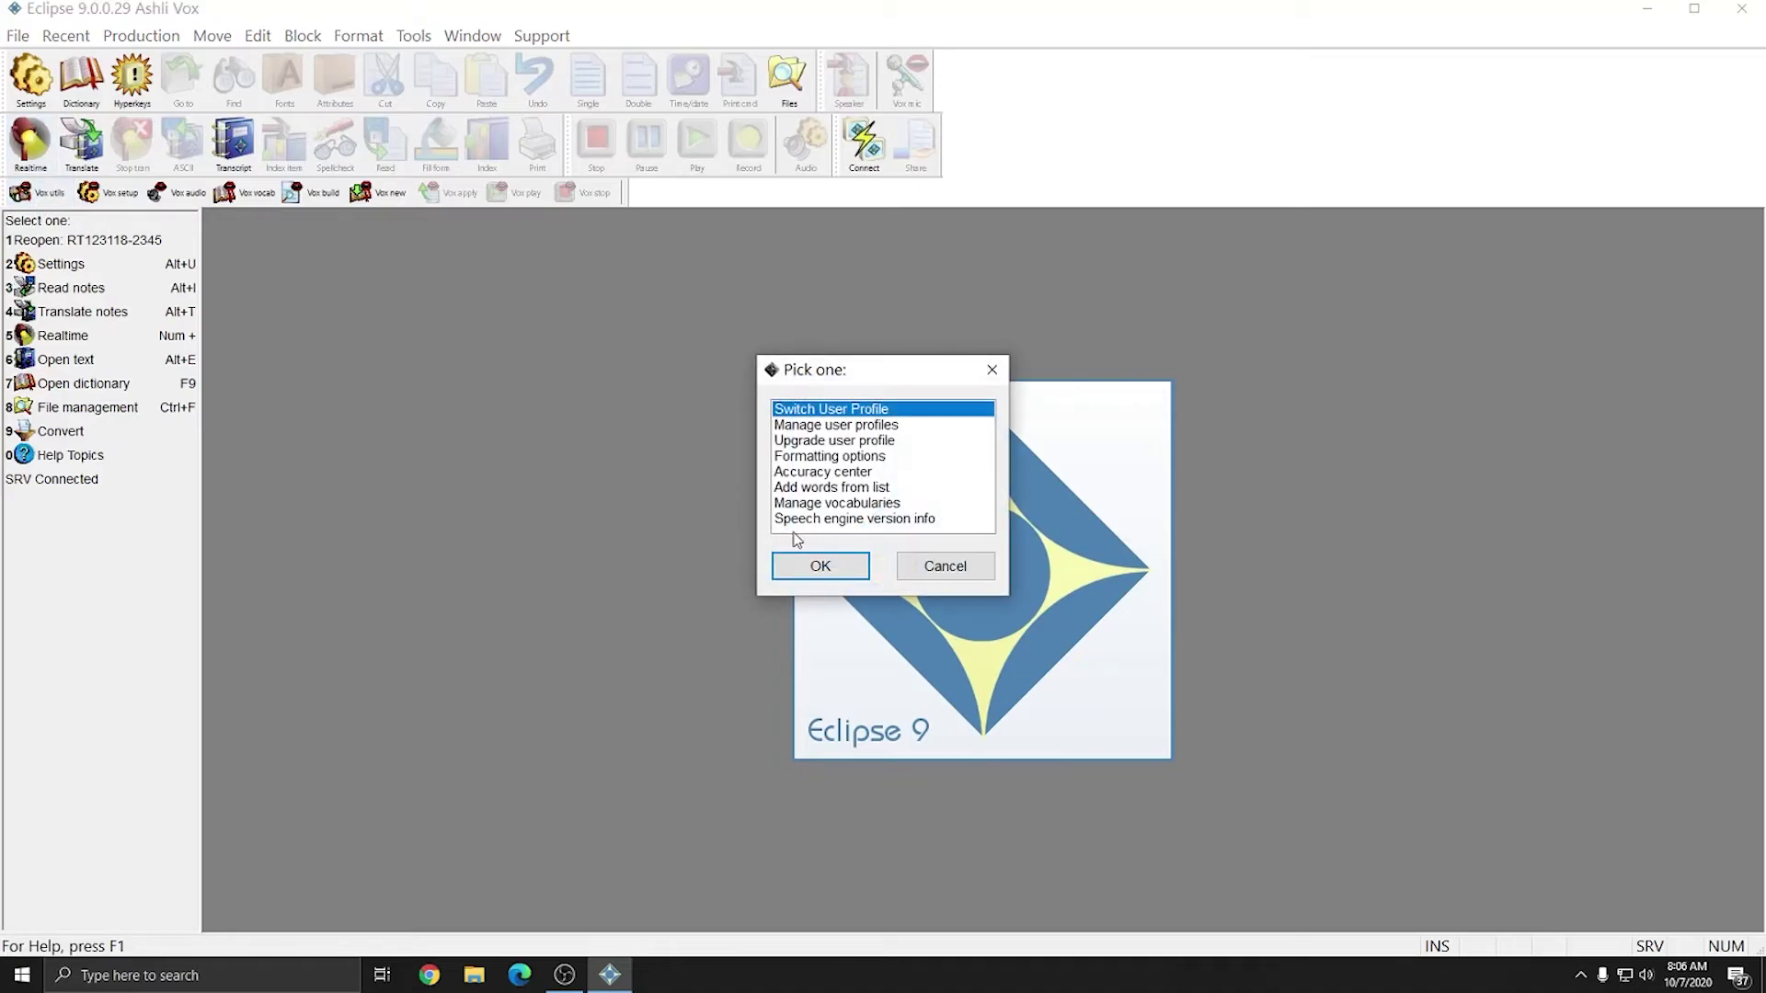
left_click(833, 457)
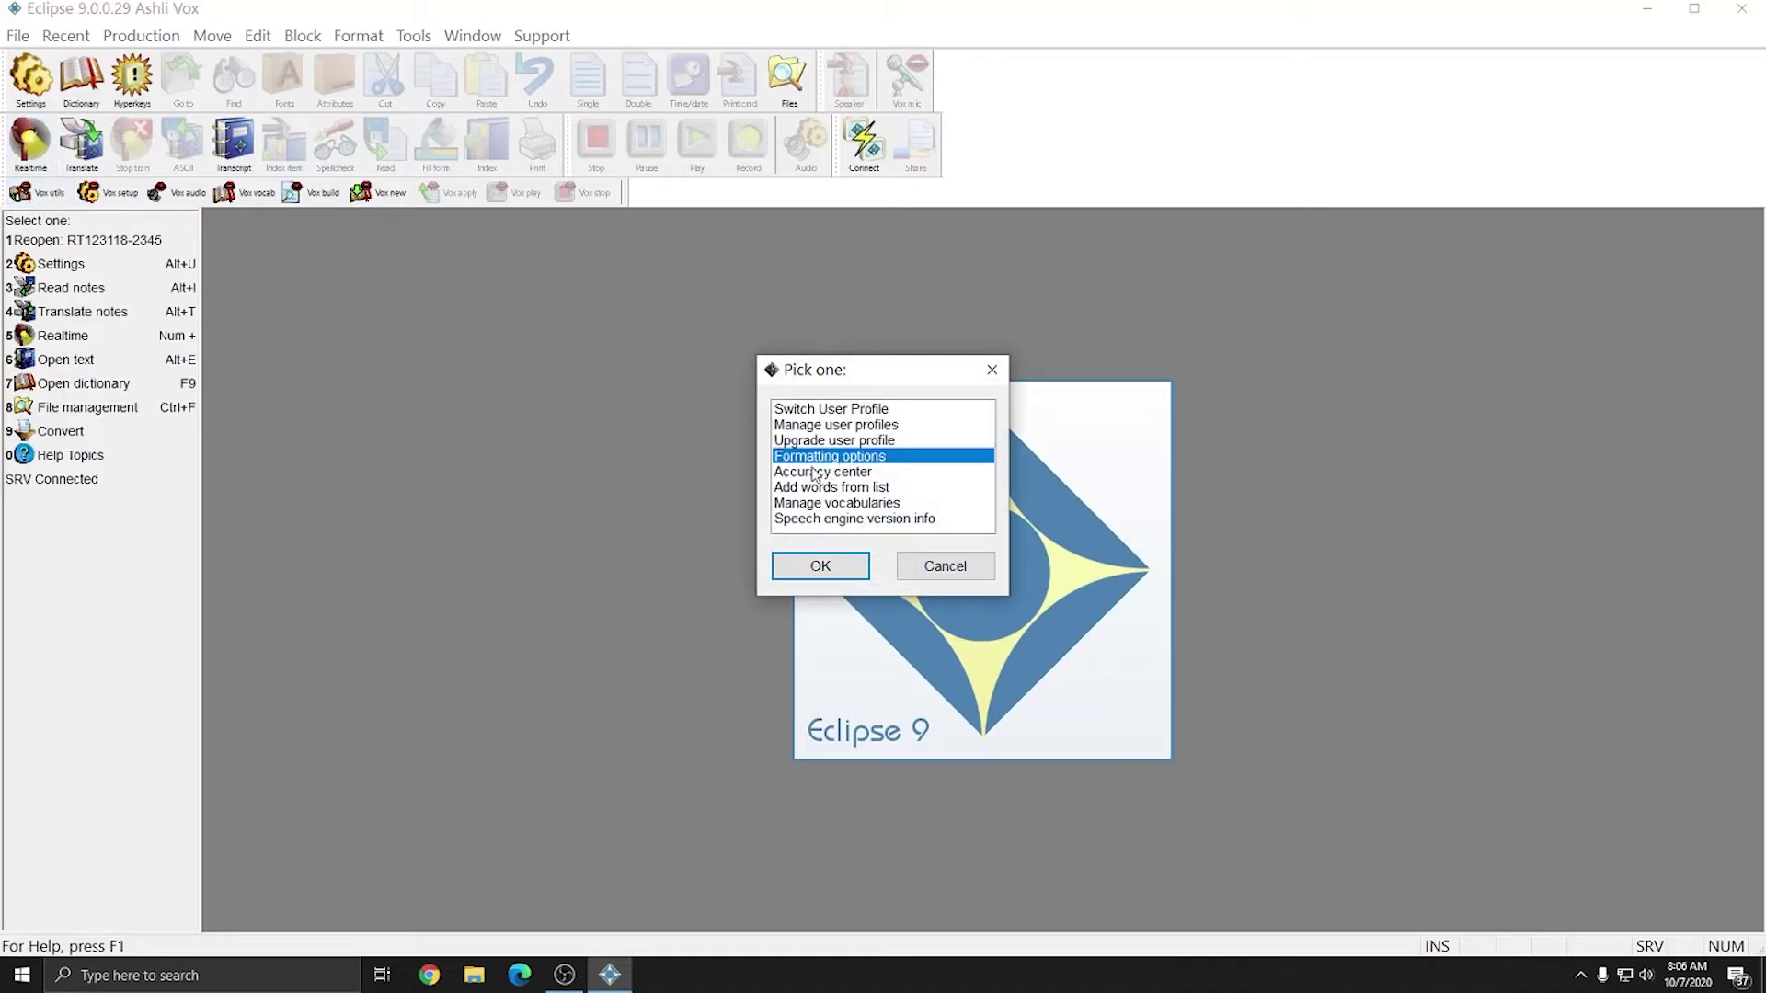
left_click(820, 565)
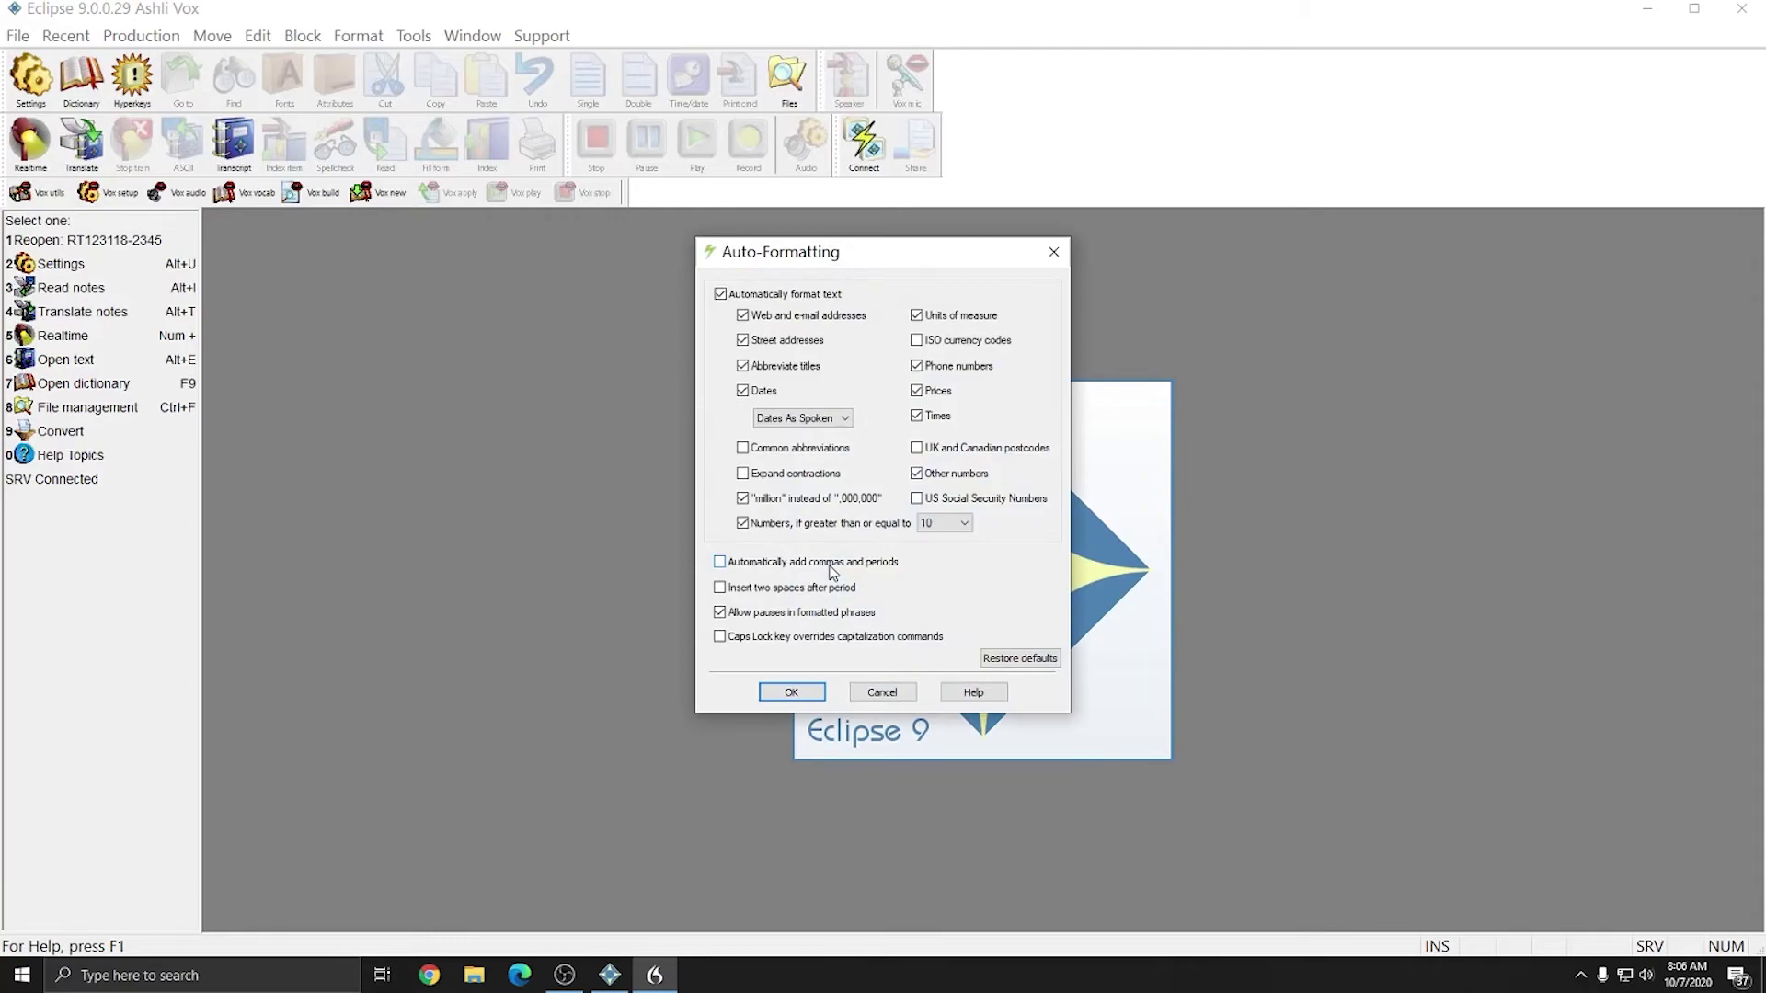
left_click(720, 295)
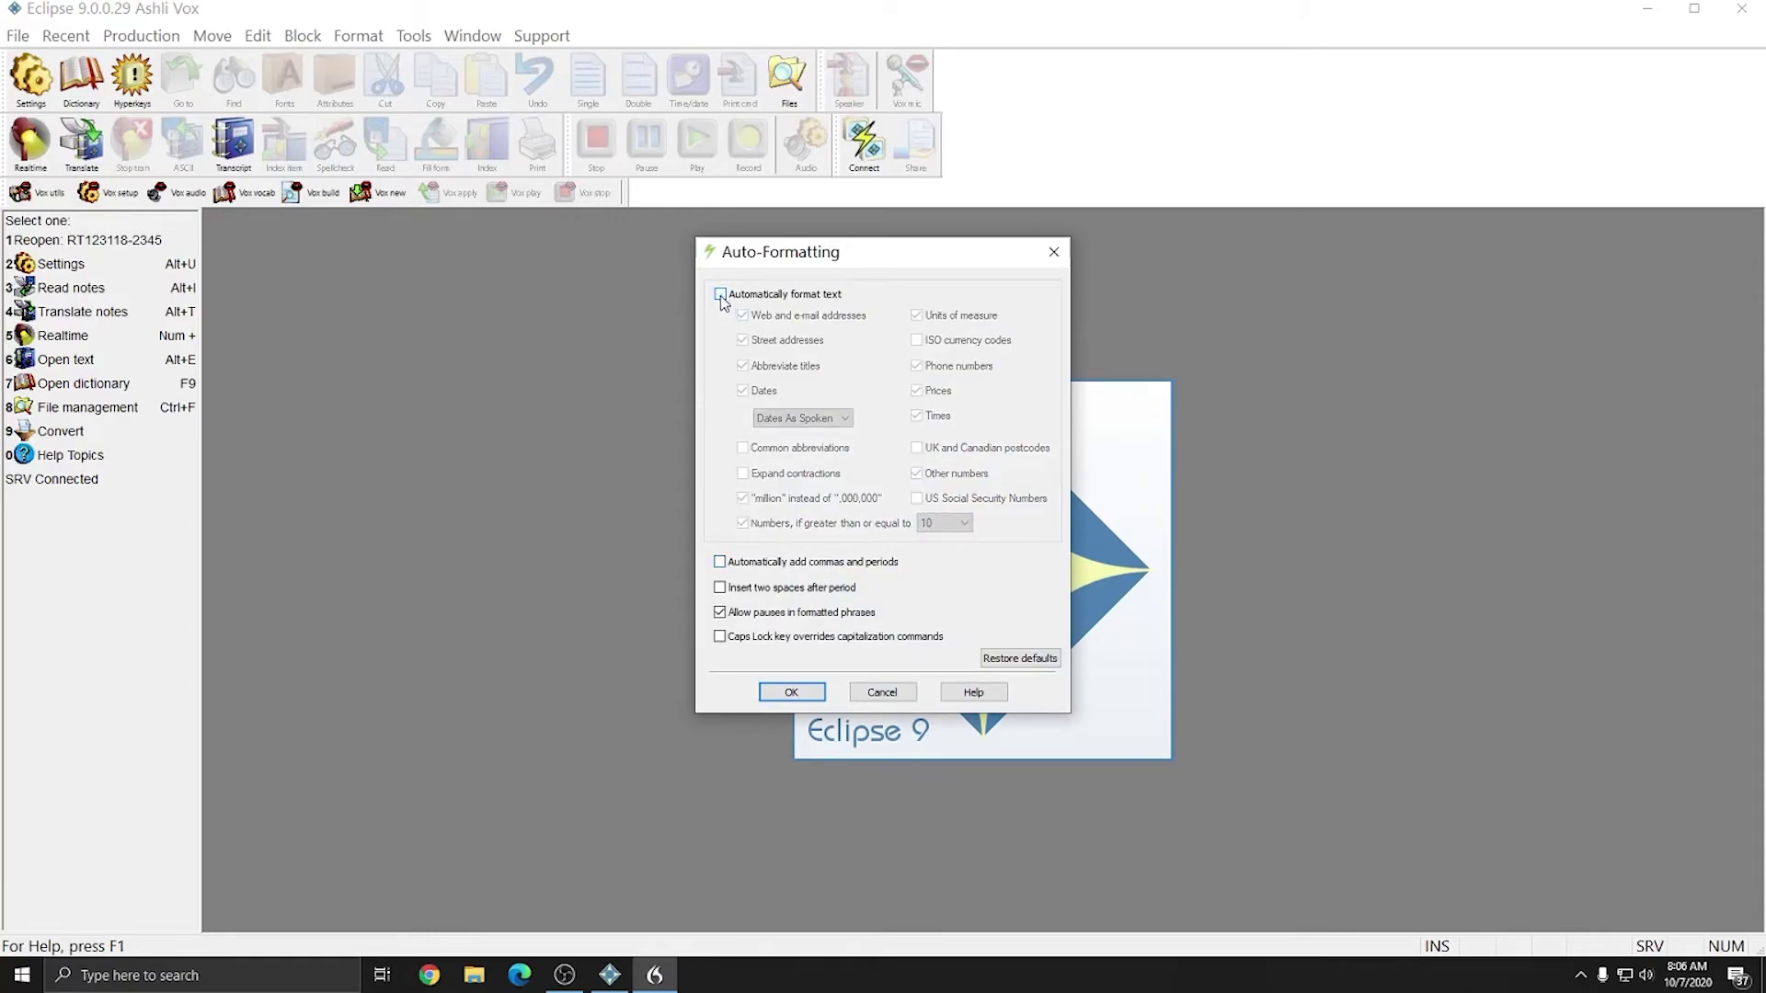
left_click(721, 613)
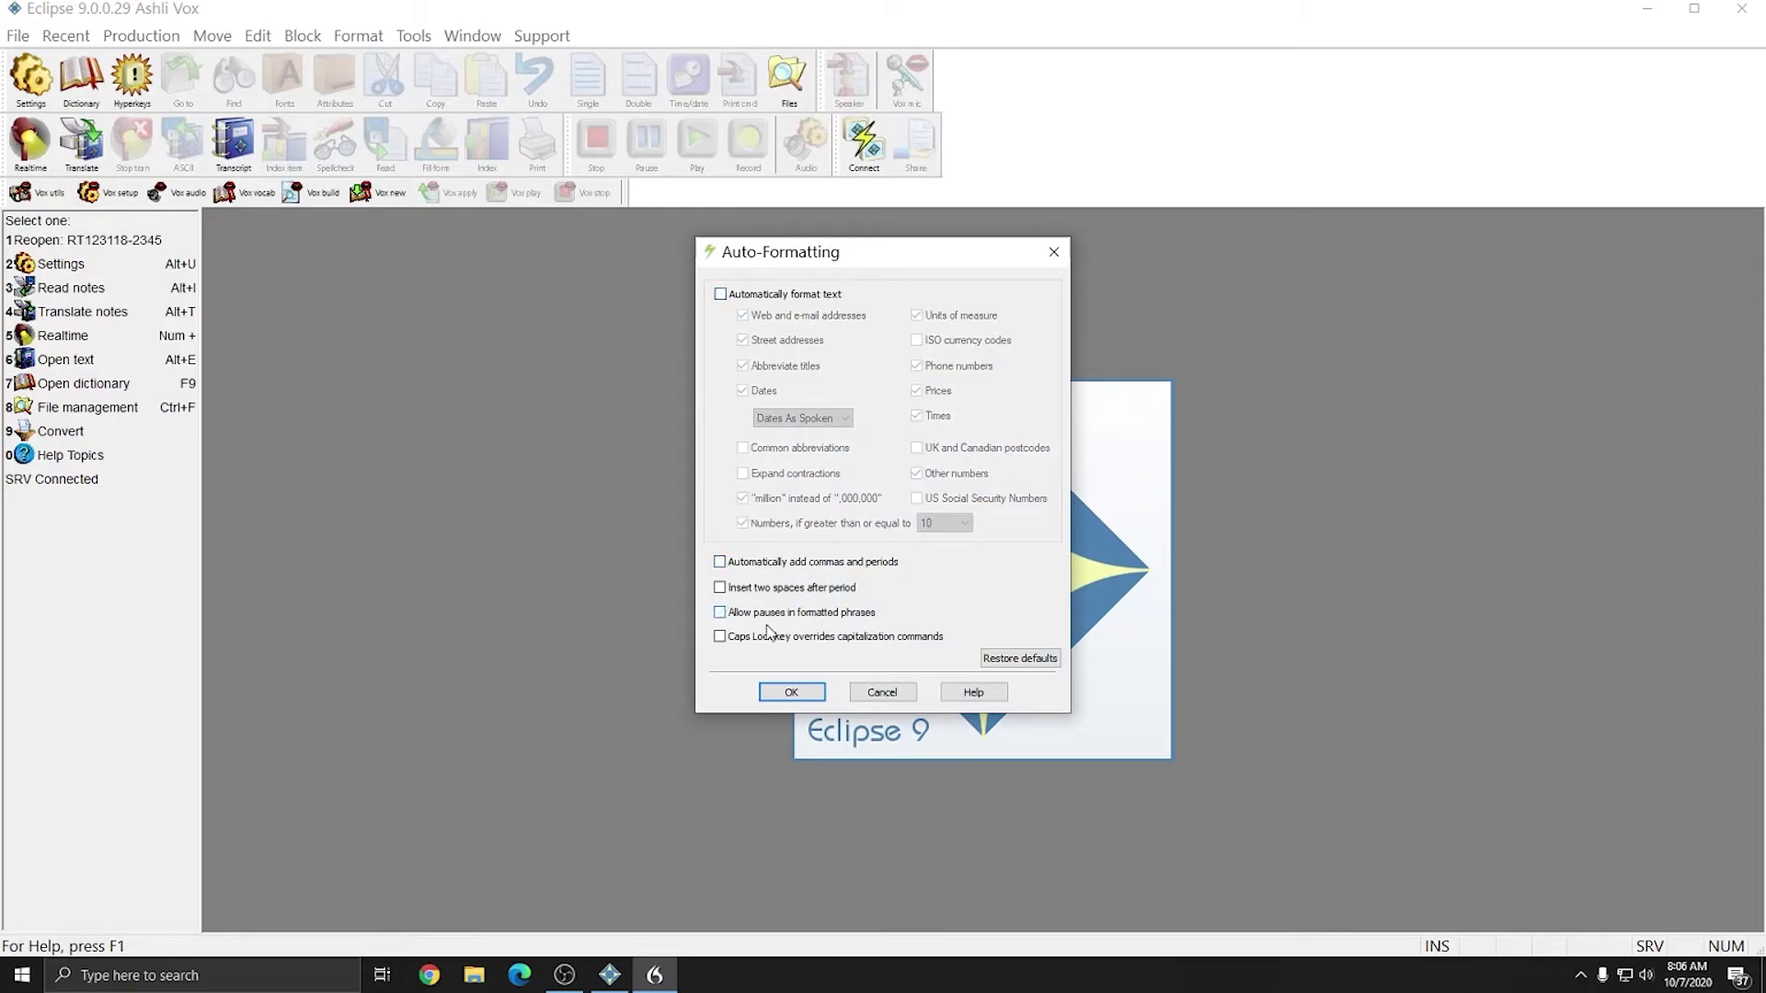
left_click(793, 693)
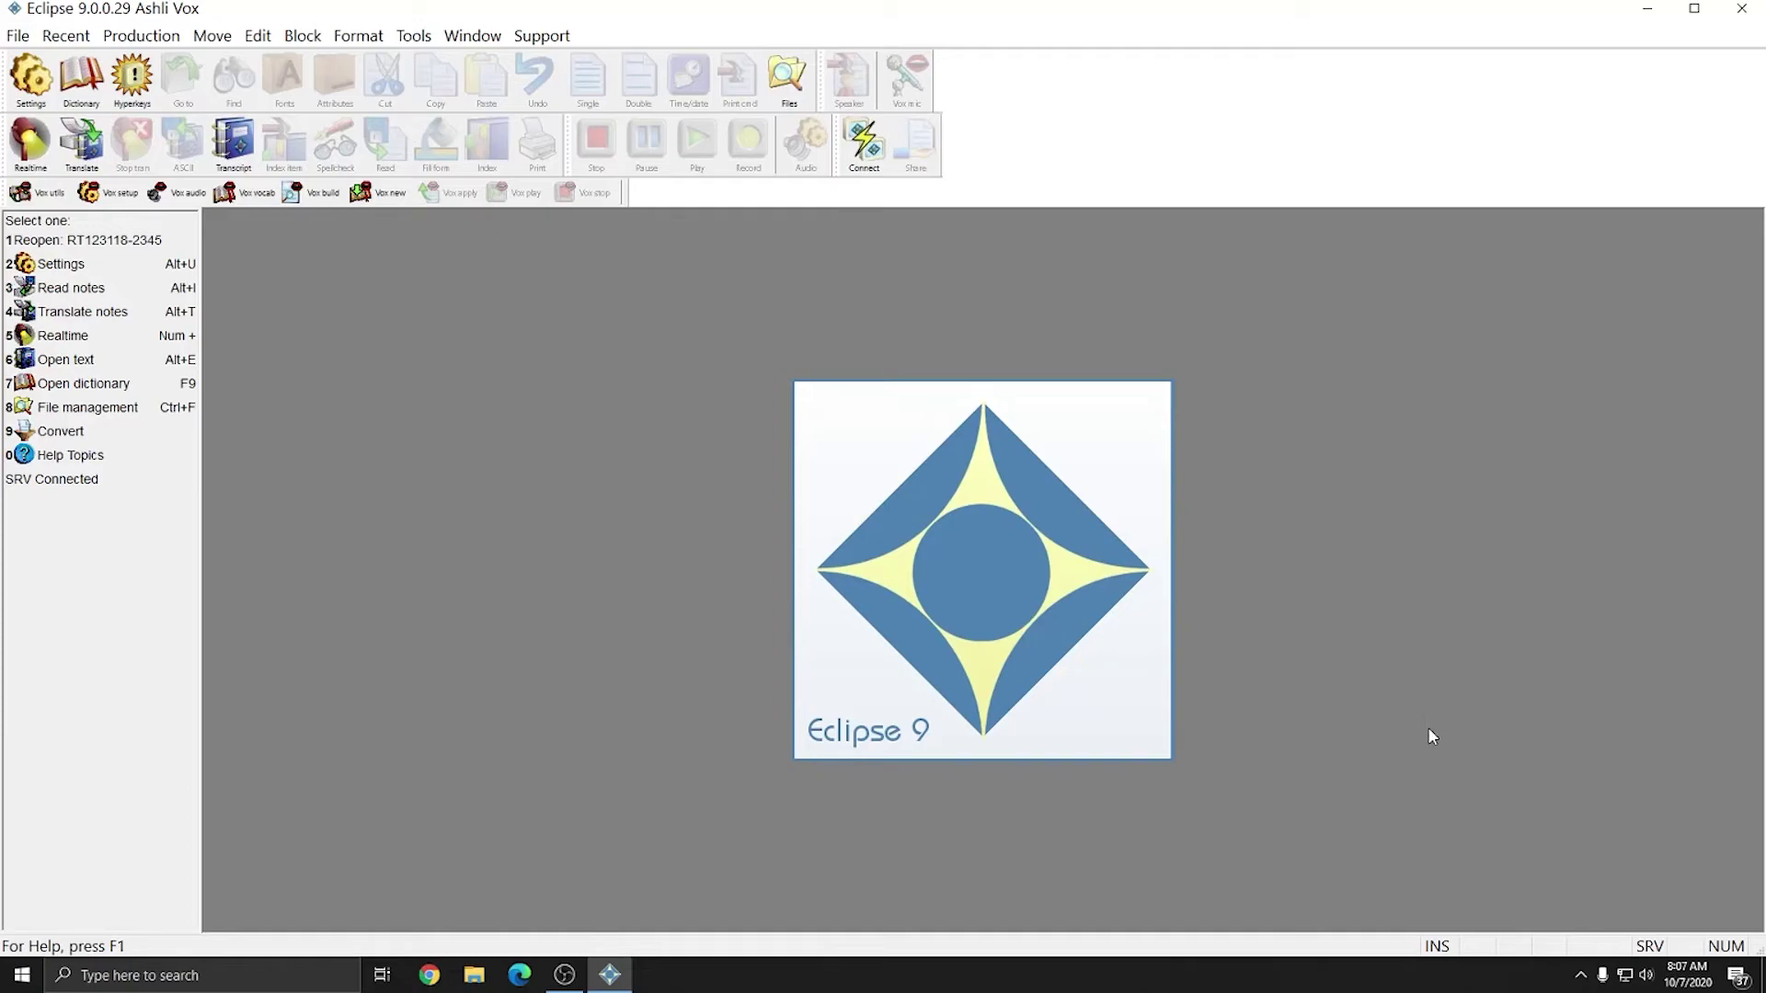
Step: In Dragon's Administrative Settings, disable the startup check for product updates and disable automatic acoustic model selection in the Acoustic Optimizer
left_click(1581, 979)
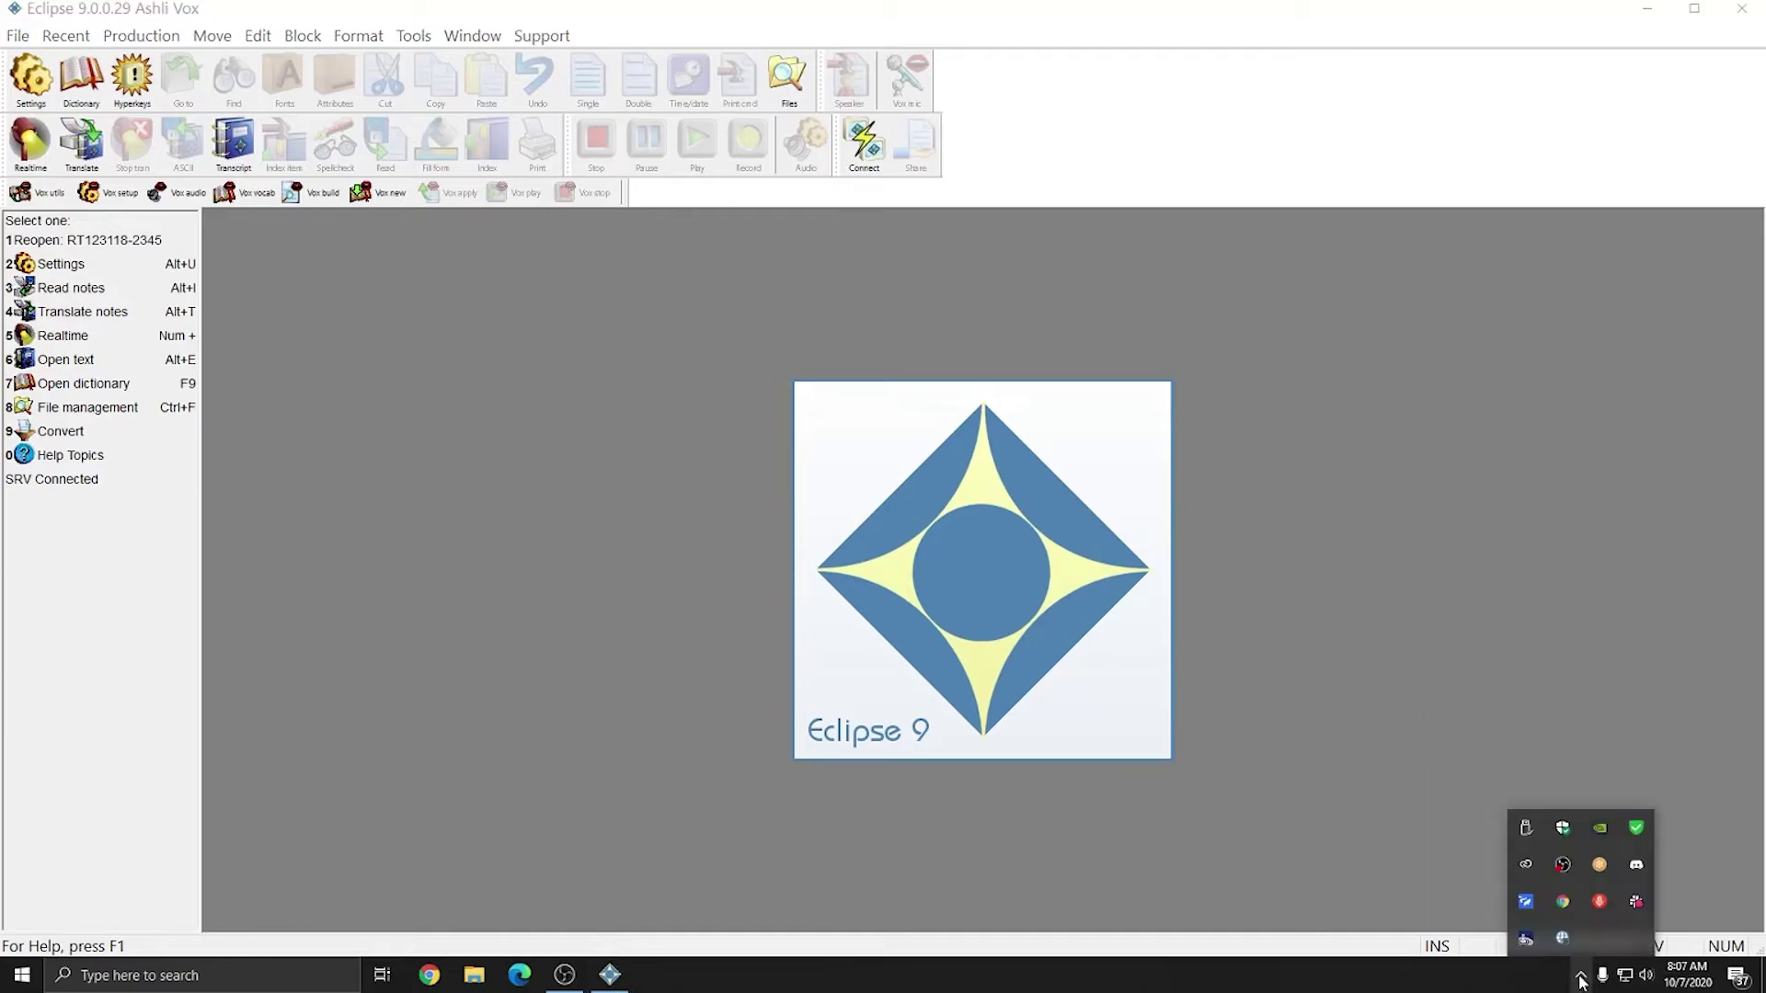
right_click(1599, 905)
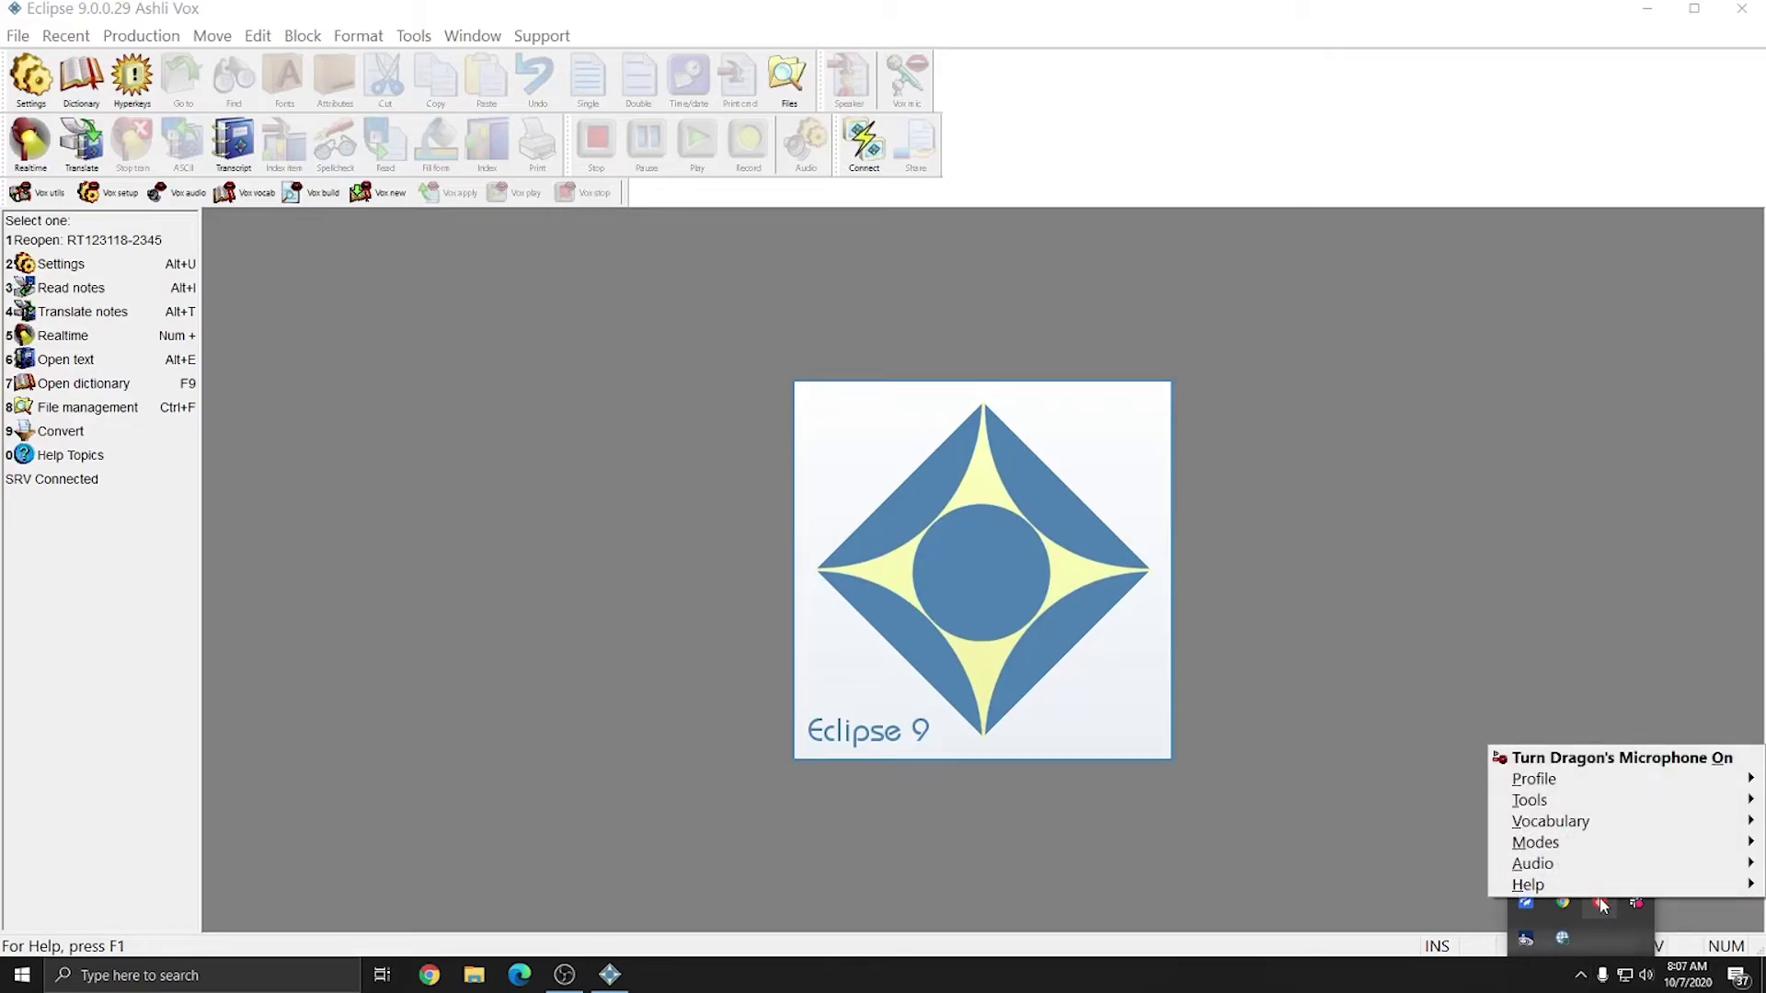
mouse_move(1532, 800)
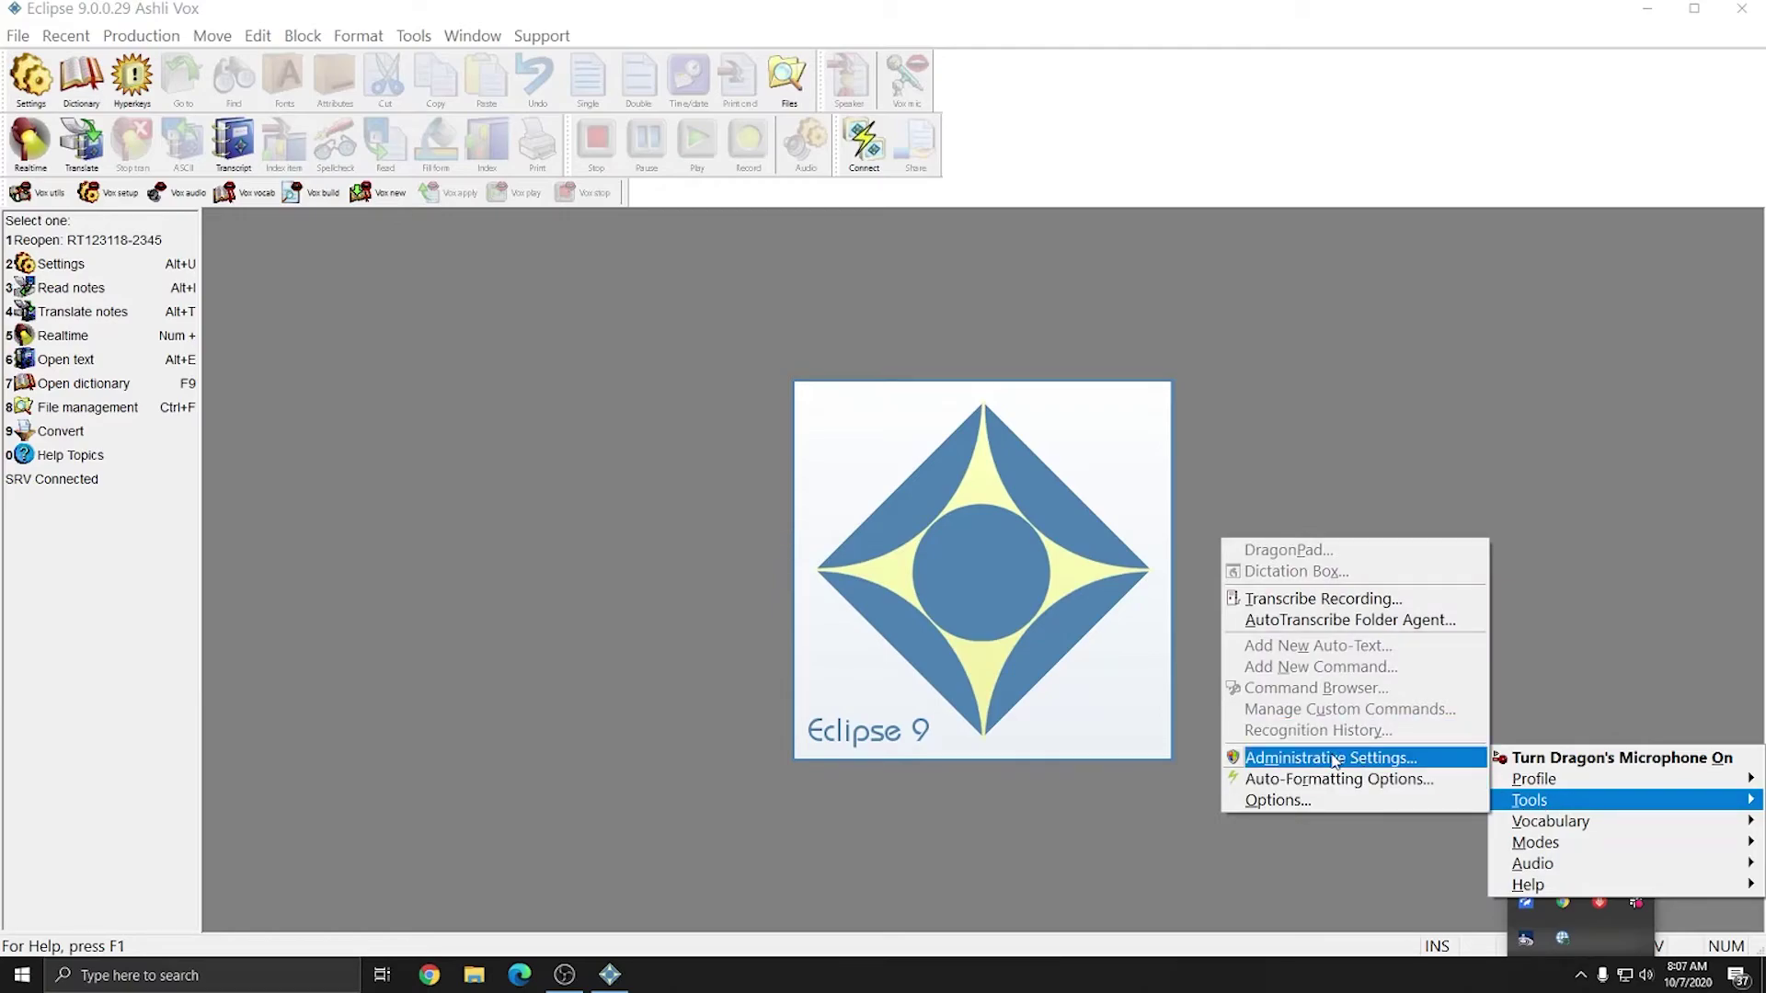
left_click(1334, 760)
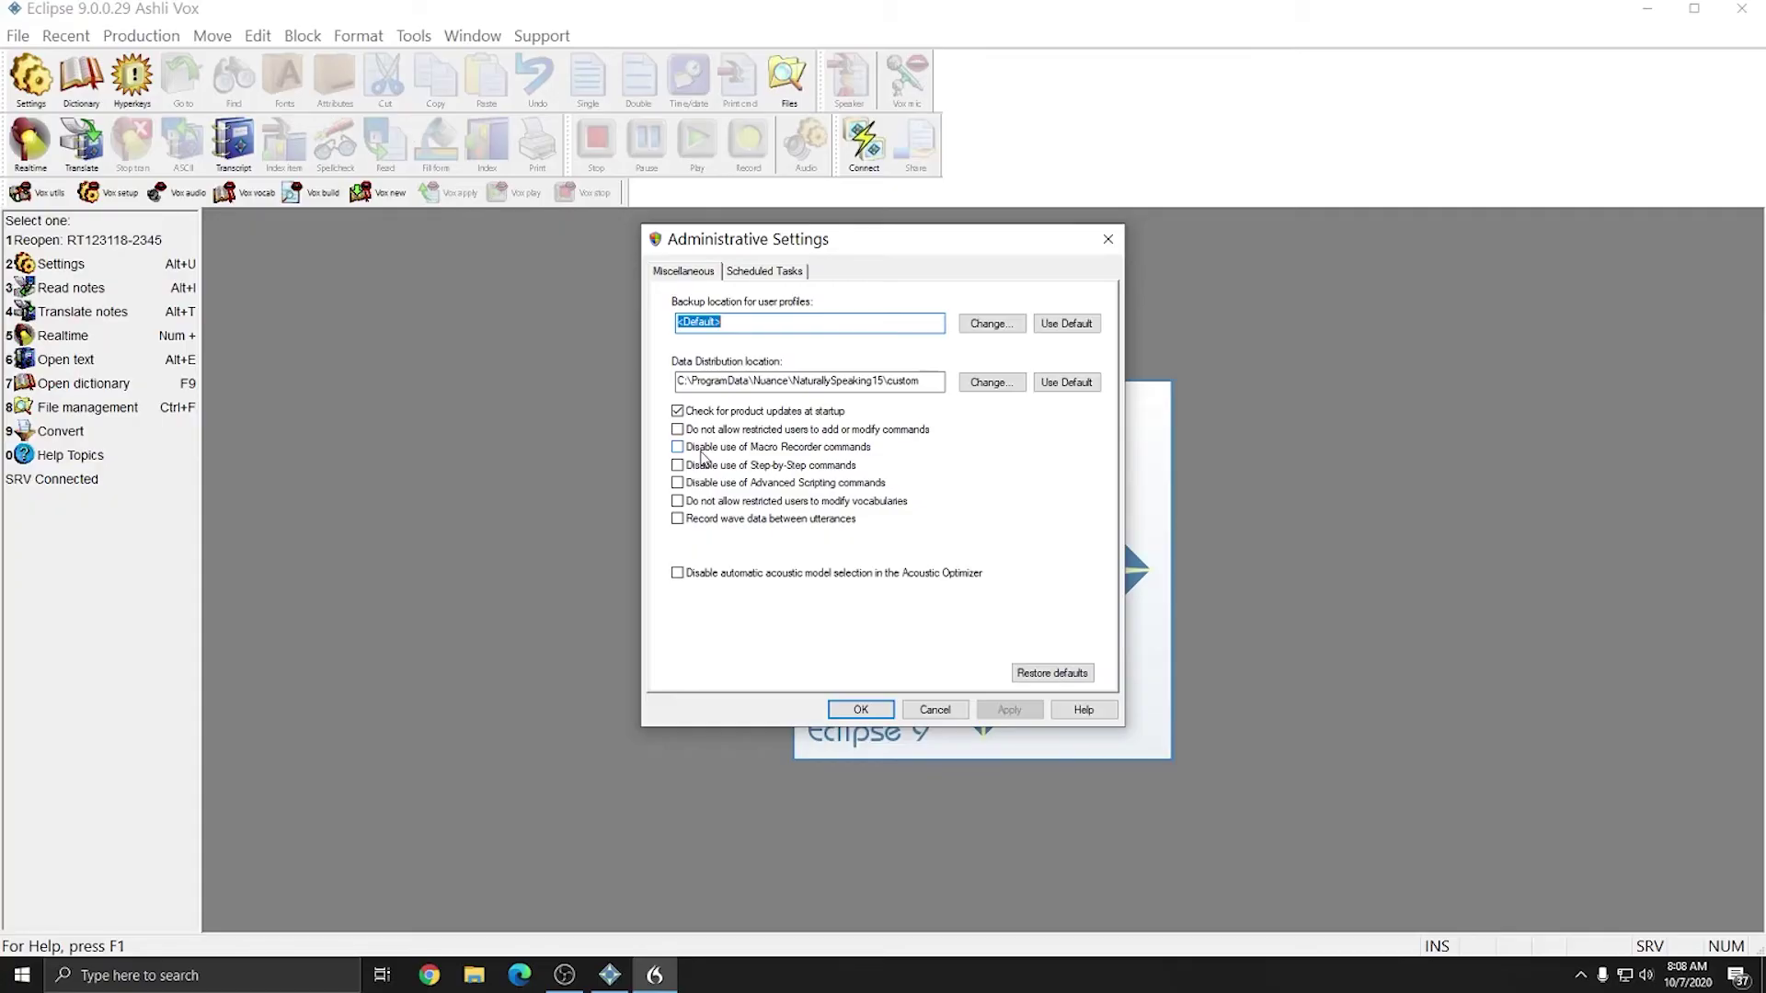
left_click(678, 411)
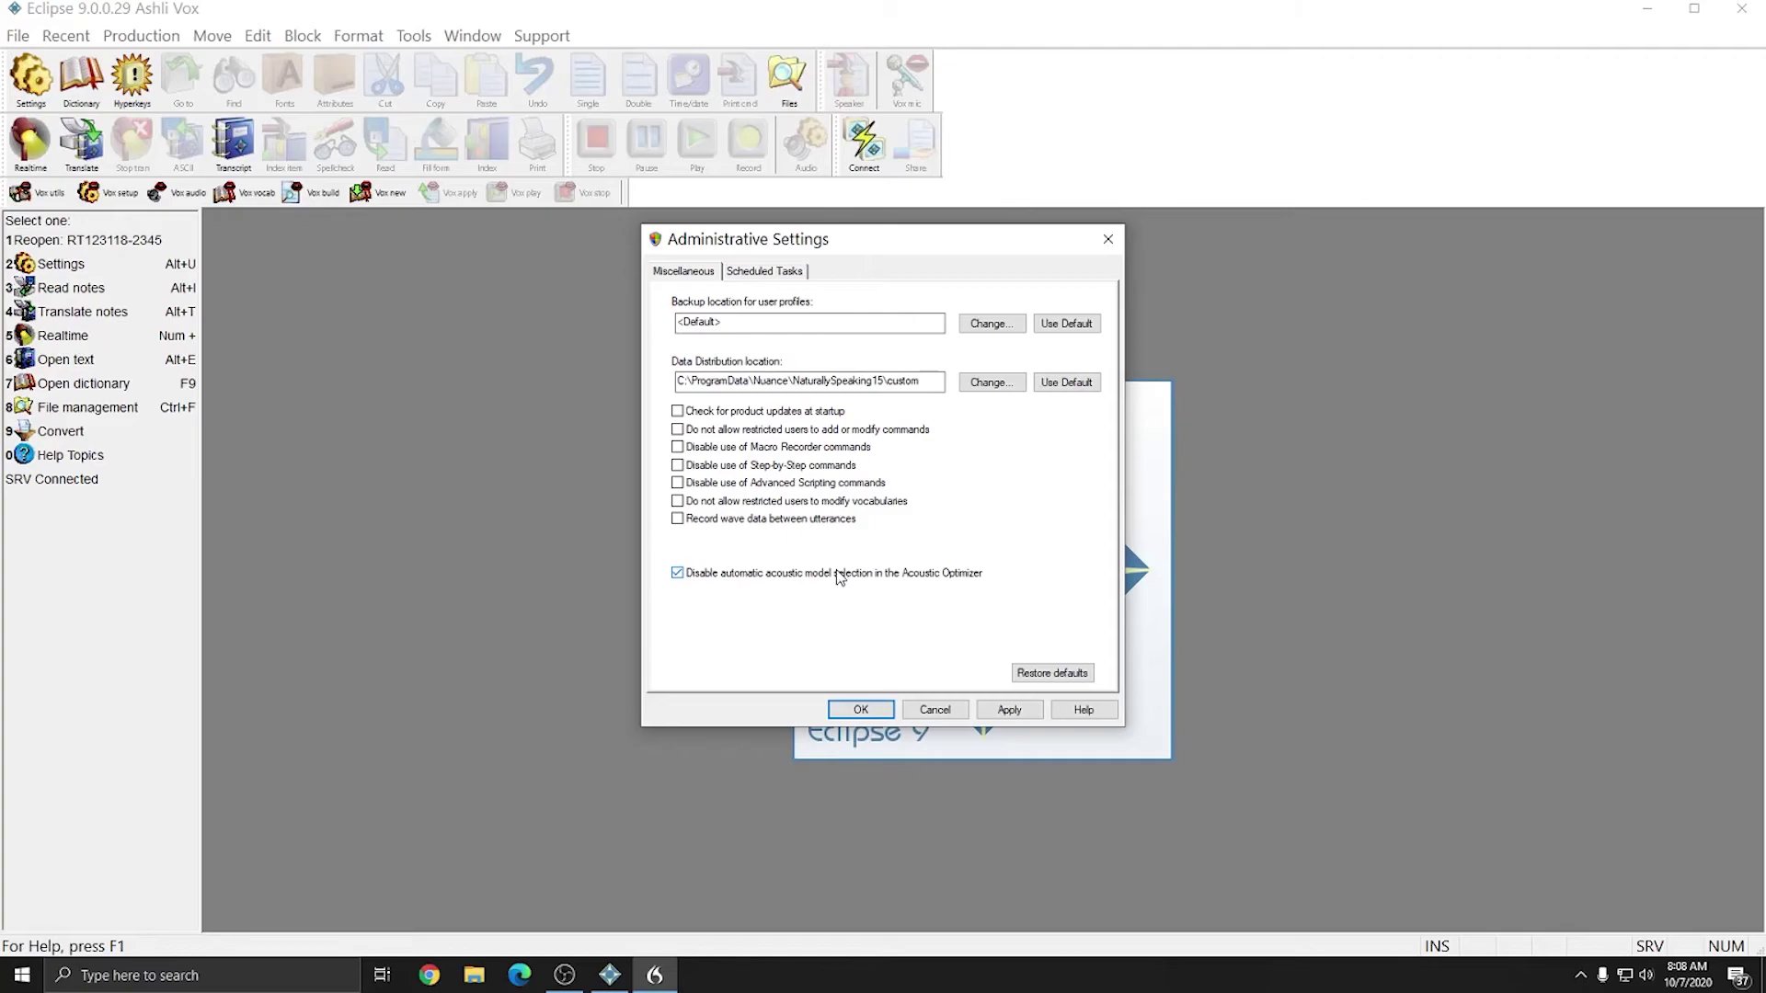
Step: Disable scheduled Accuracy Tuning and scheduled Data Collection, apply the changes, and close the Administrative Settings
left_click(771, 272)
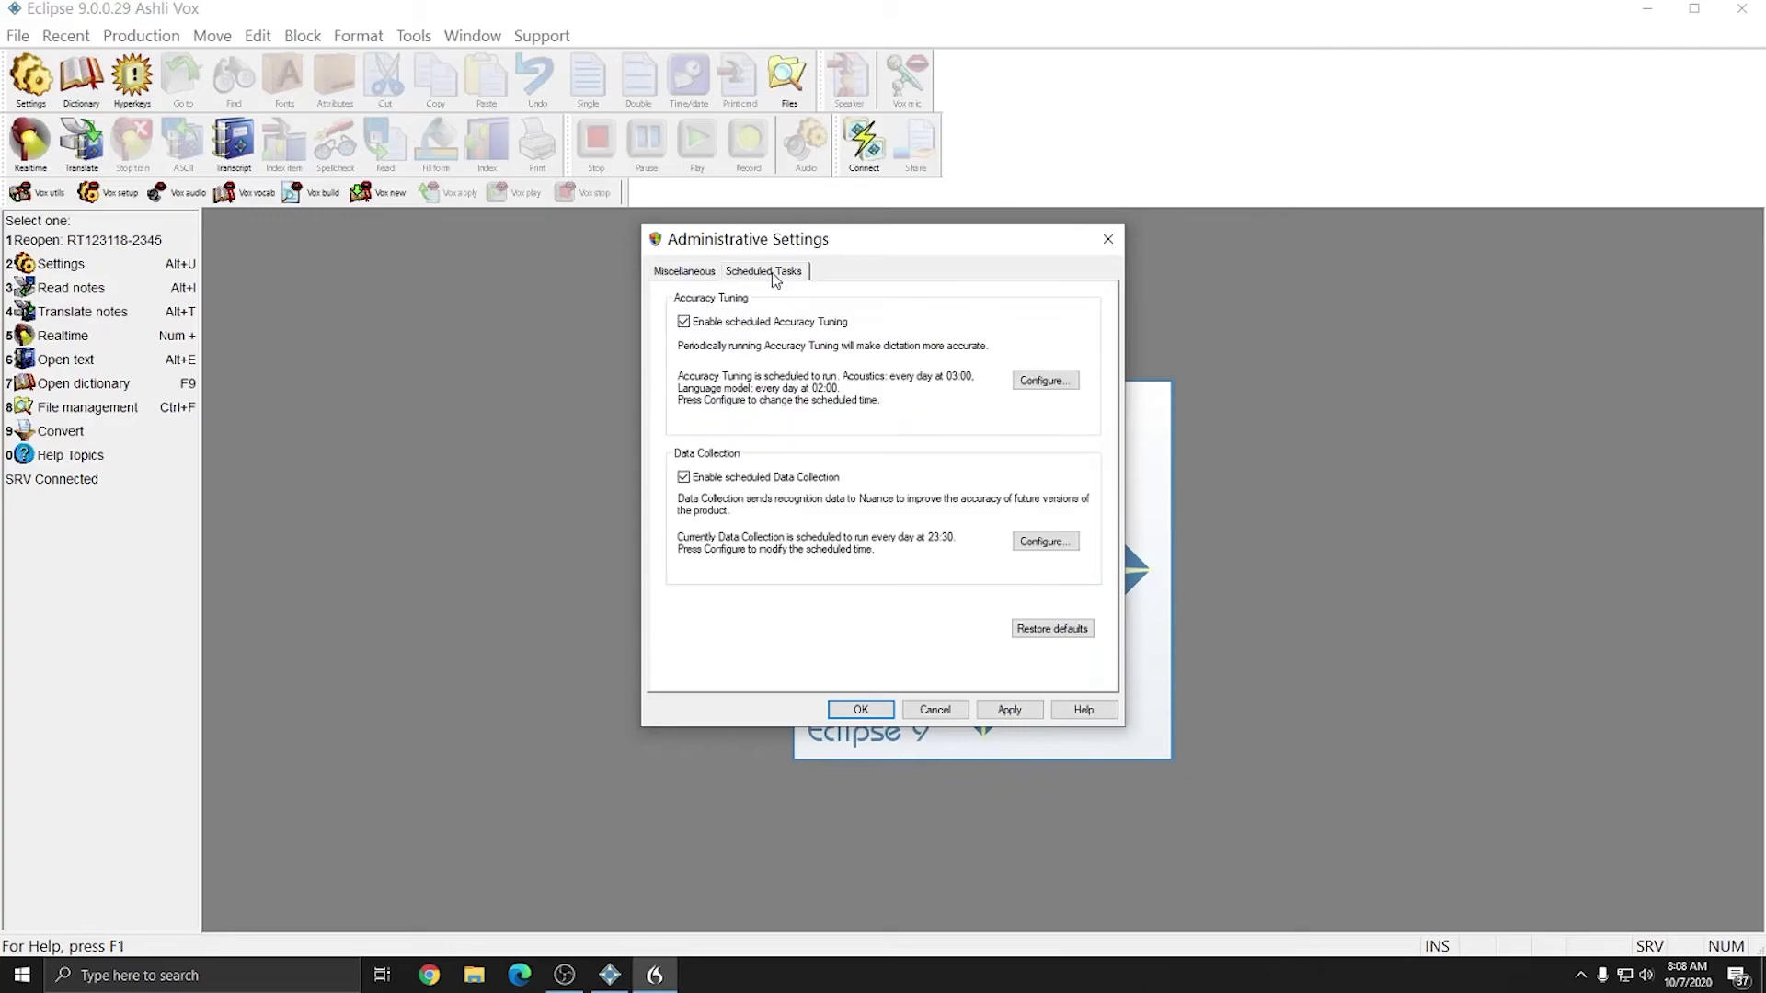
left_click(685, 323)
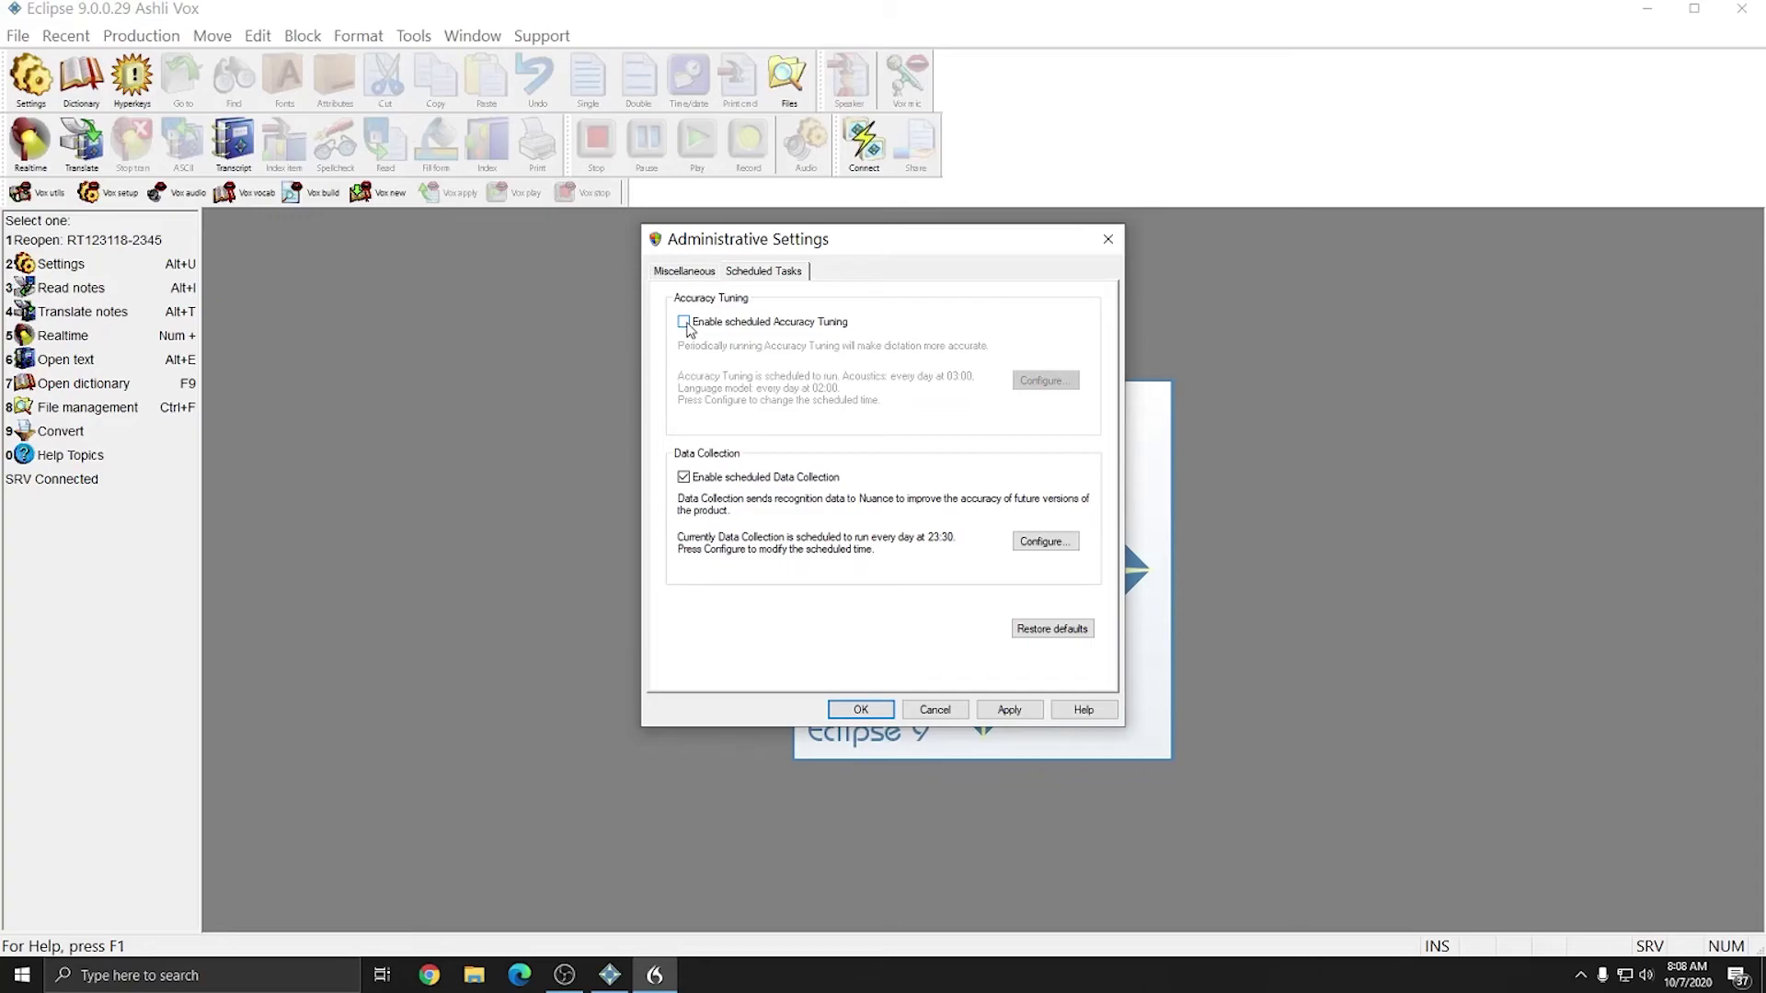
left_click(684, 479)
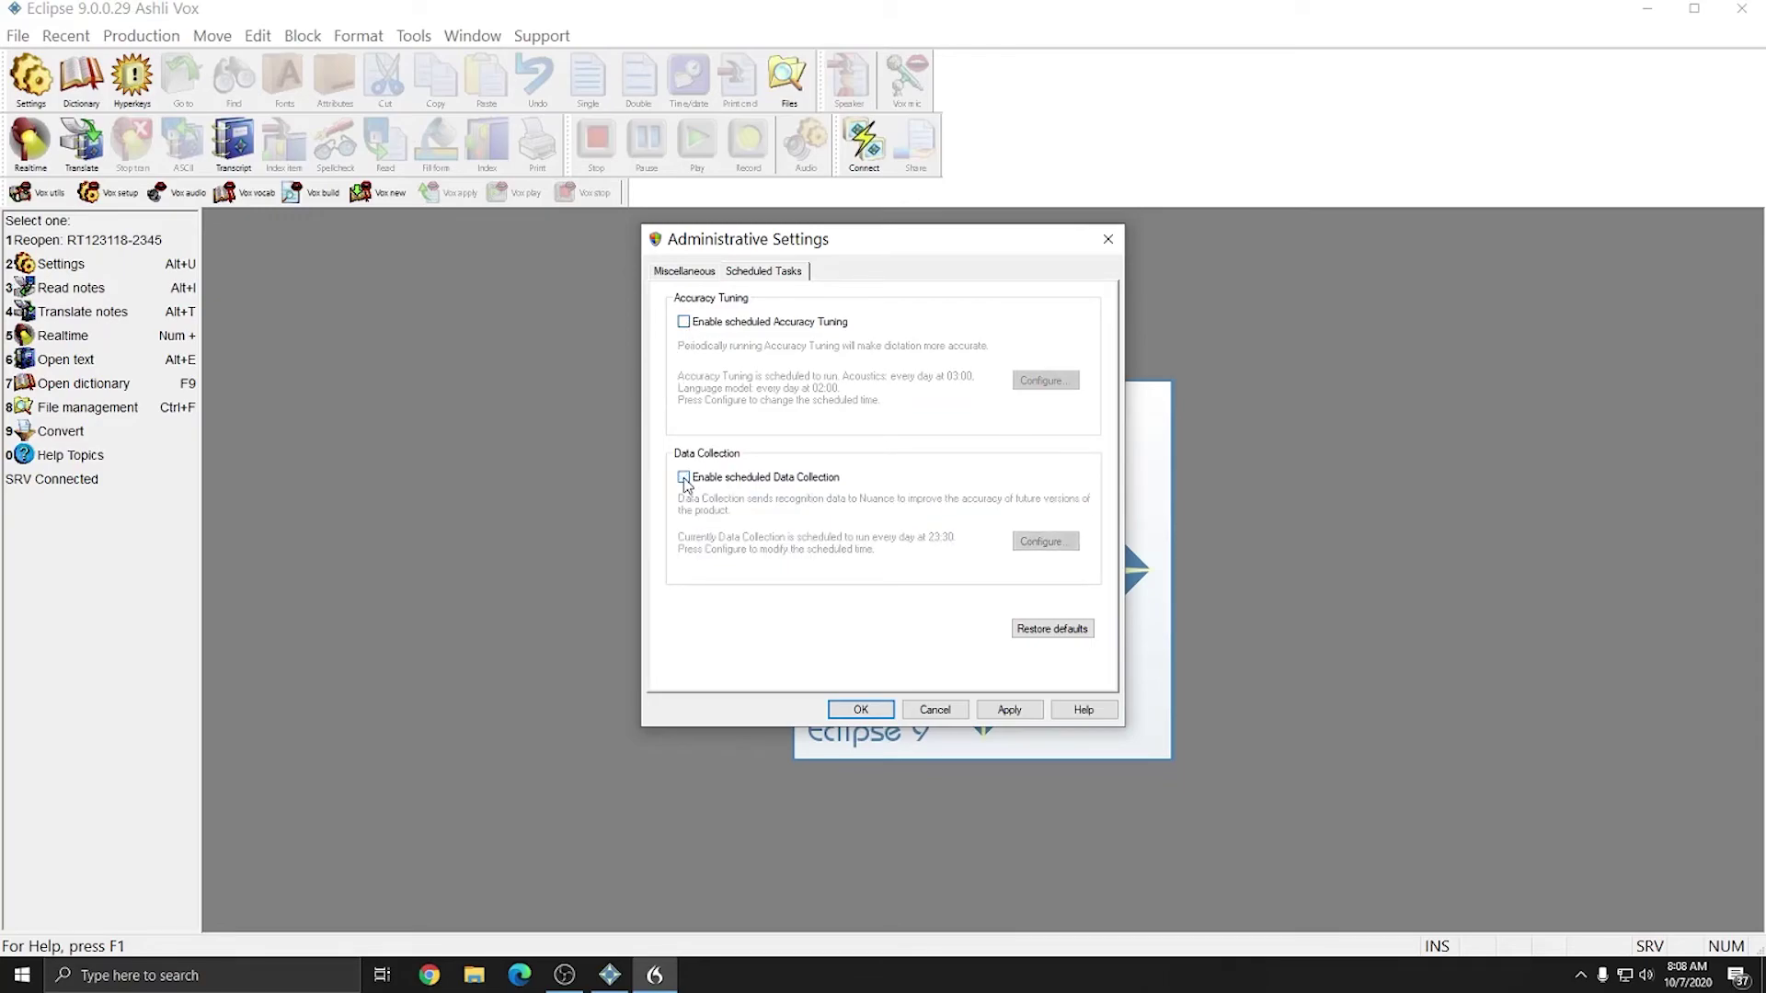
left_click(1009, 711)
left_click(862, 712)
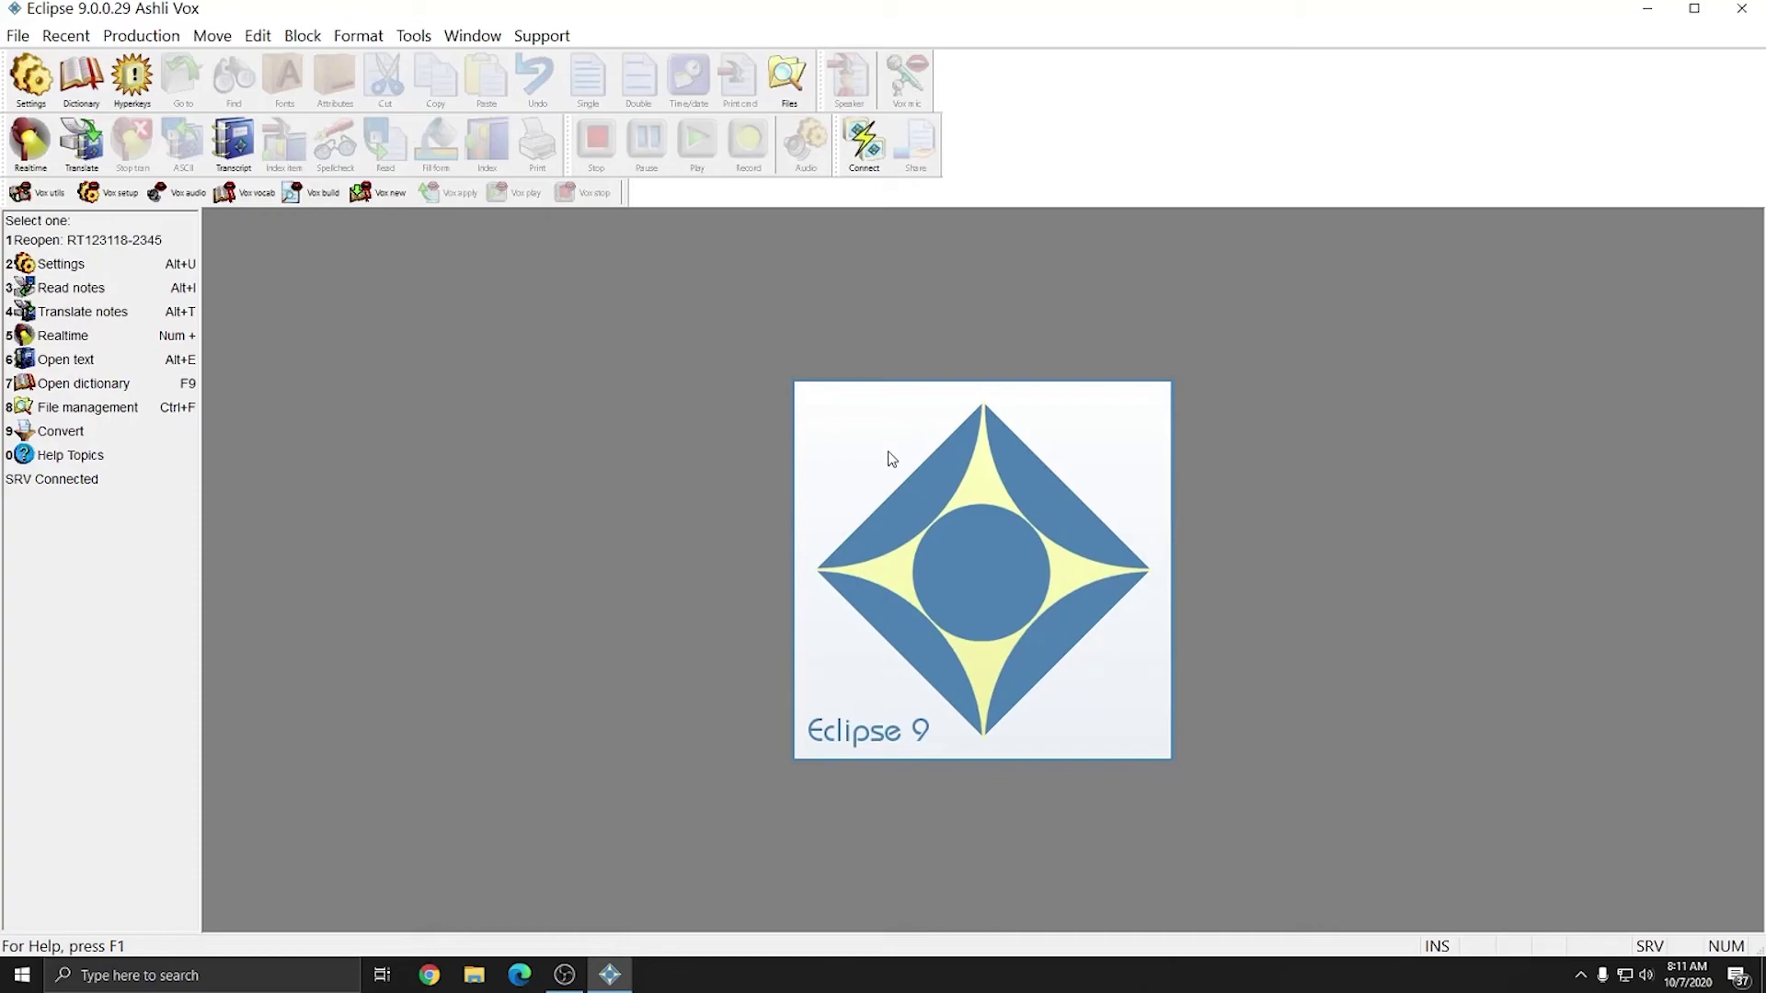
Step: Close Eclipse and open the Windows power options
left_click(1742, 8)
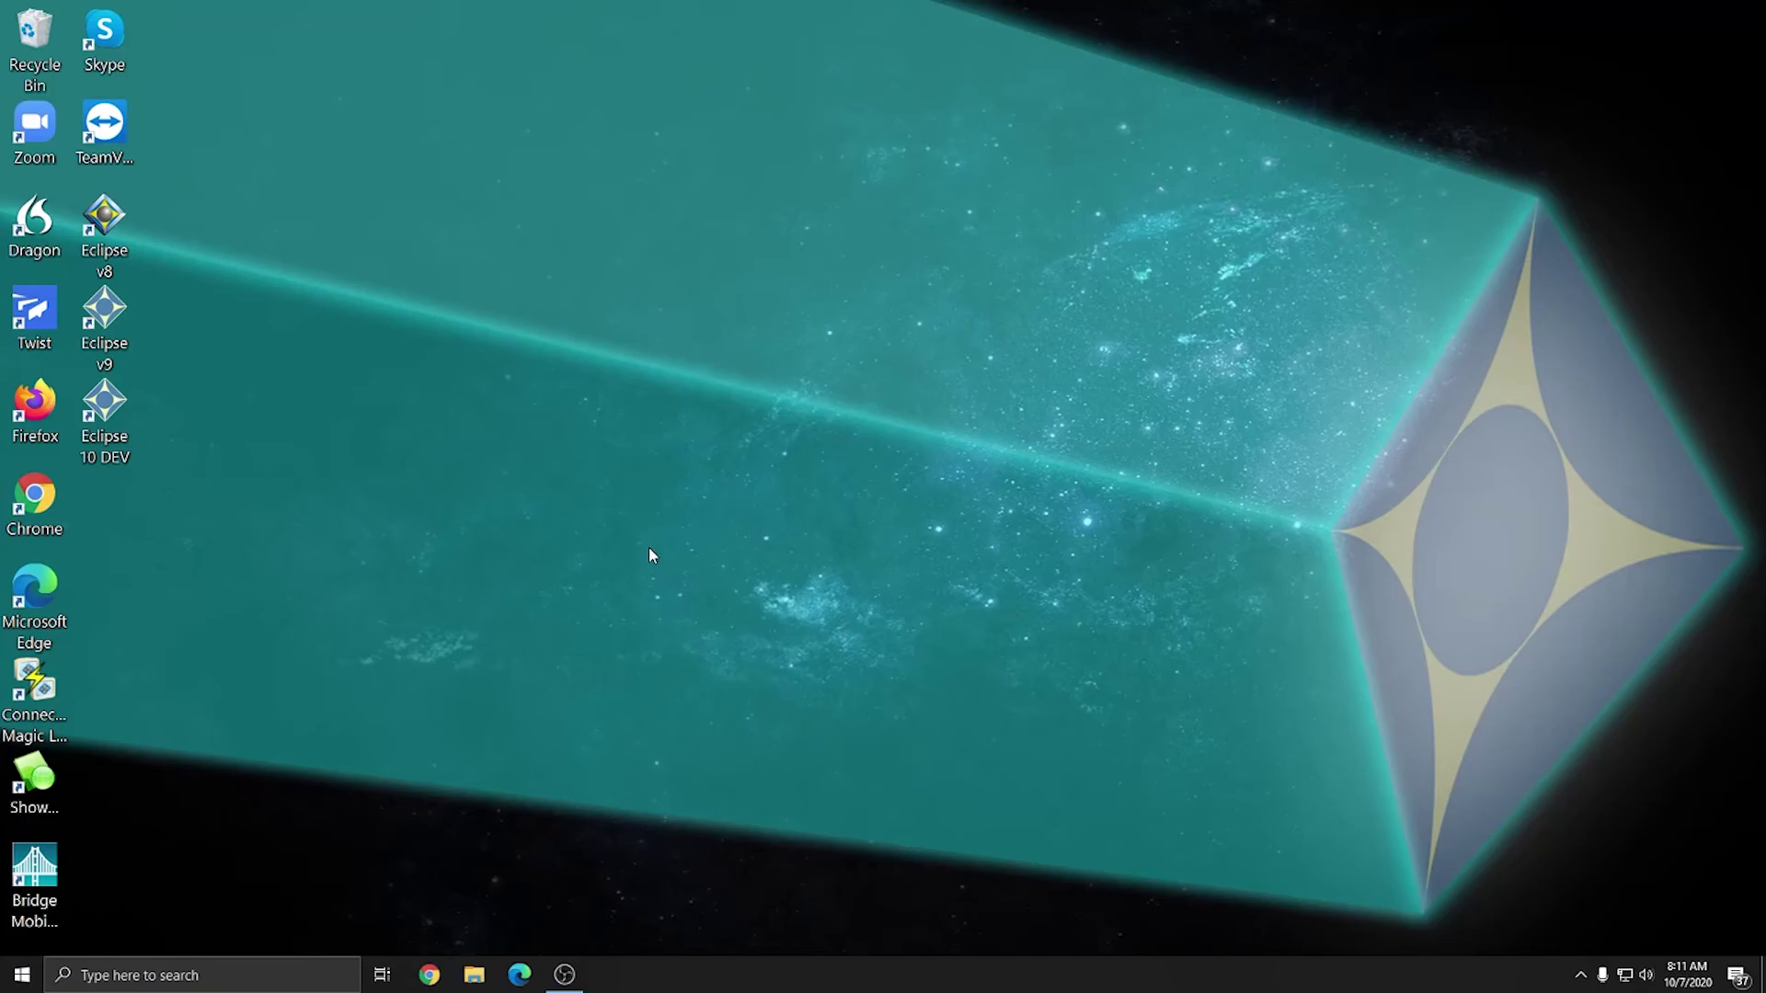
left_click(22, 975)
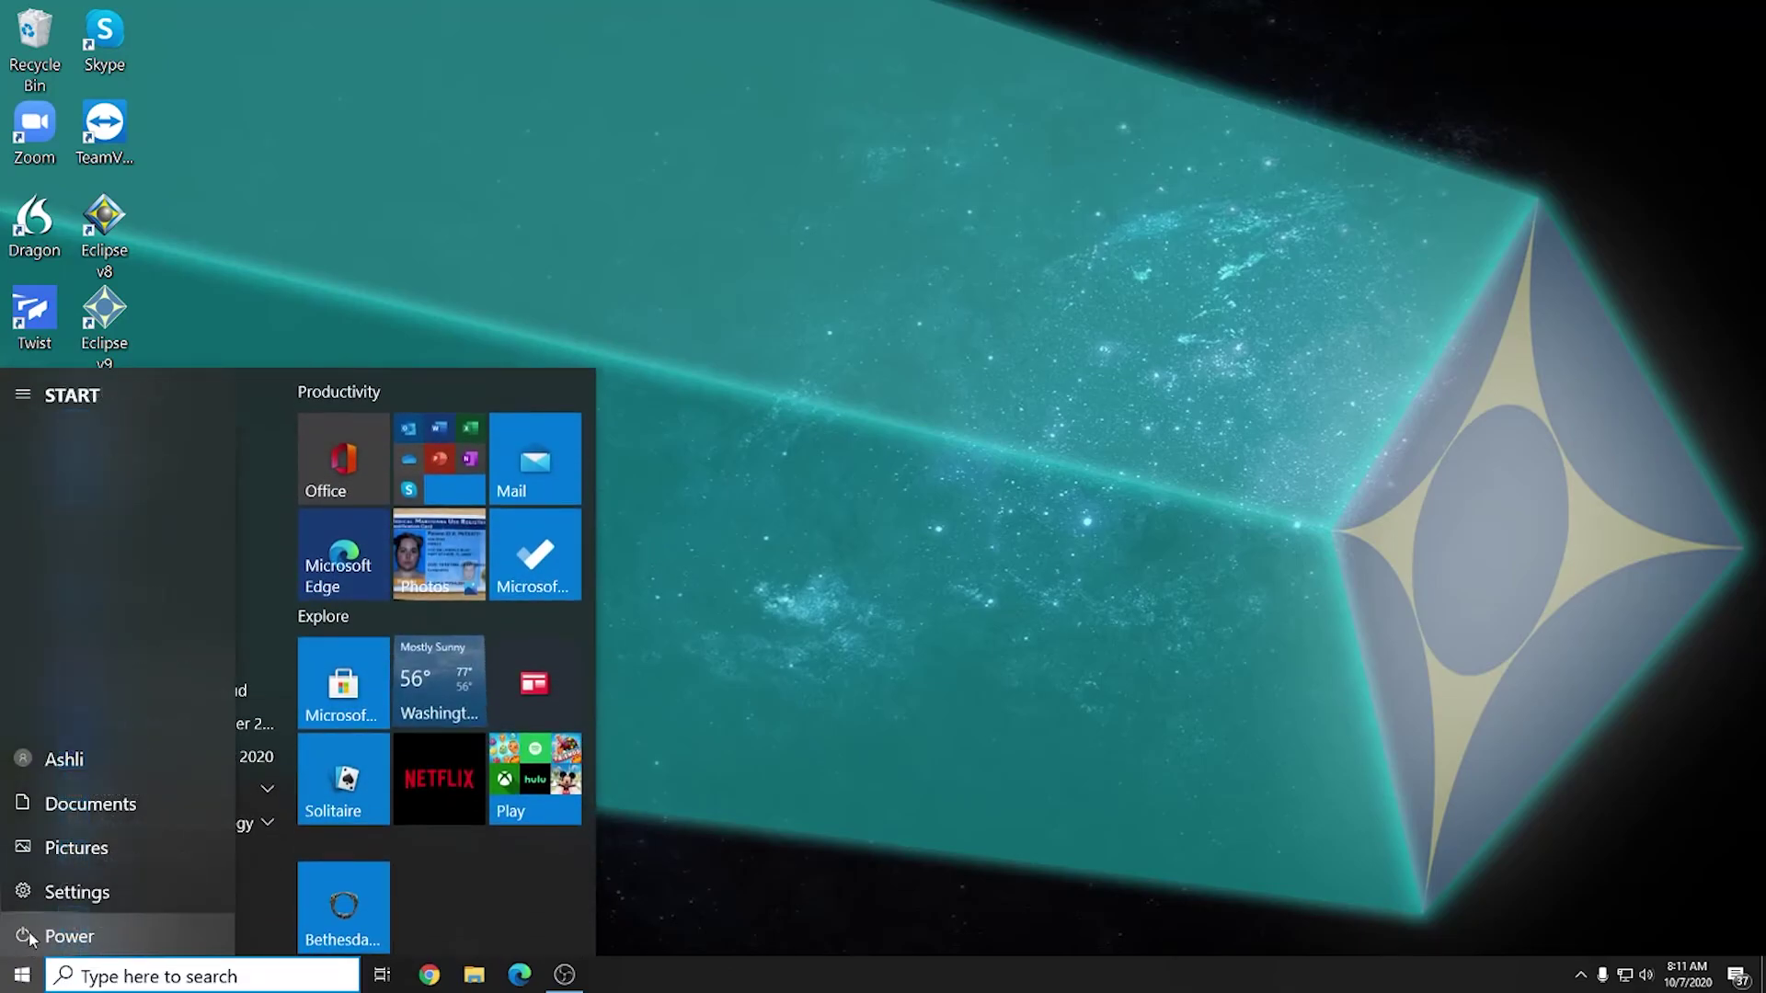
left_click(30, 936)
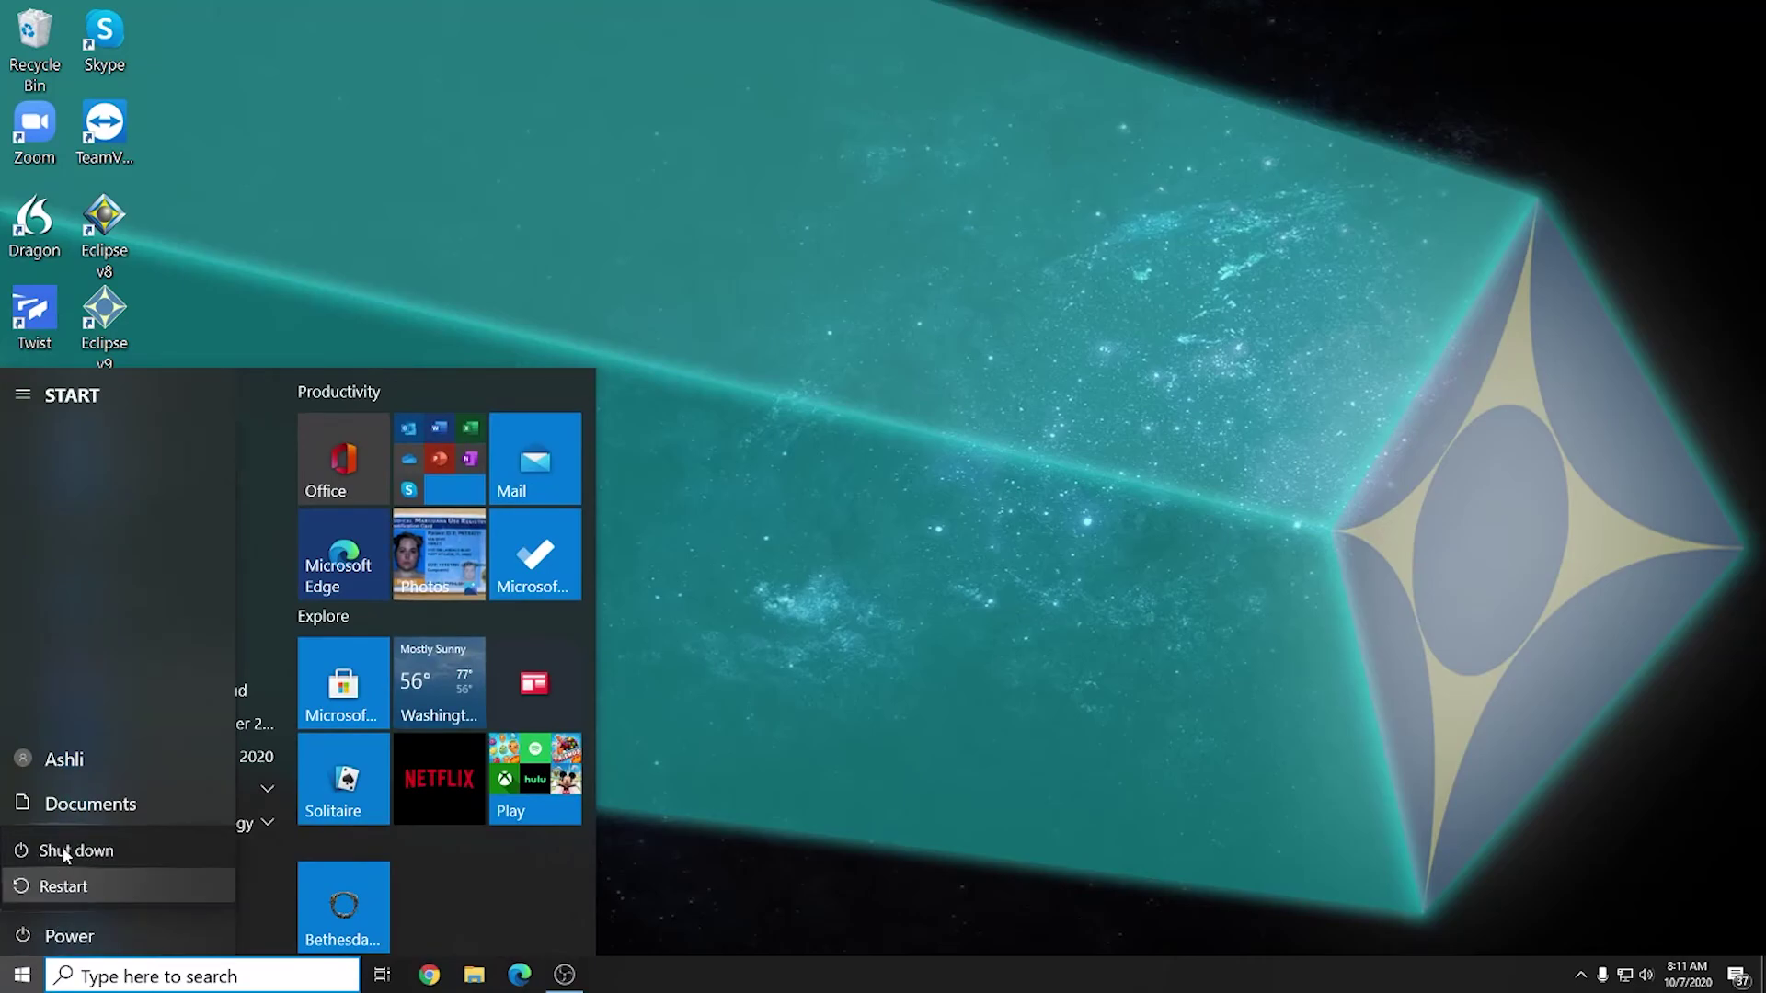